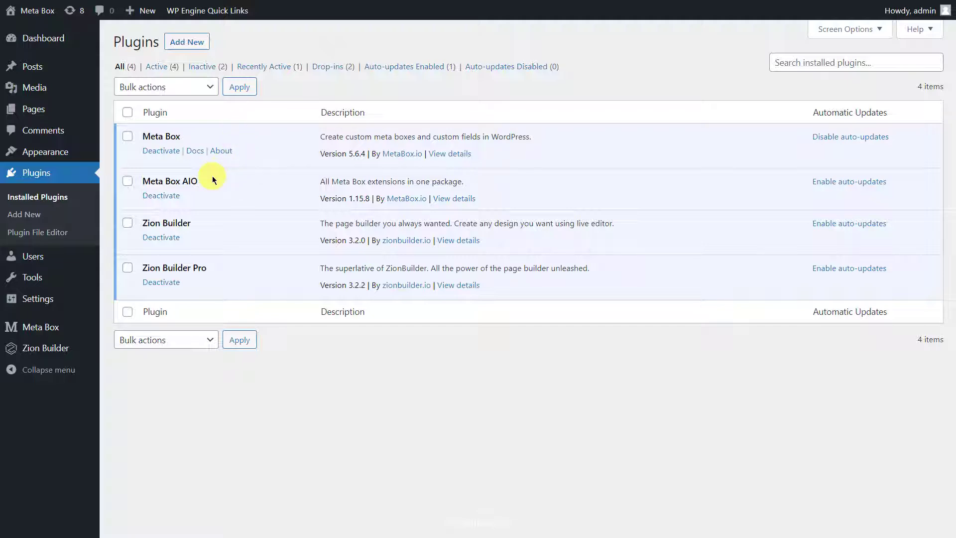
# Open the Meta Box extensions list and review which extensions are enabled.
pyautogui.moveTo(74, 324)
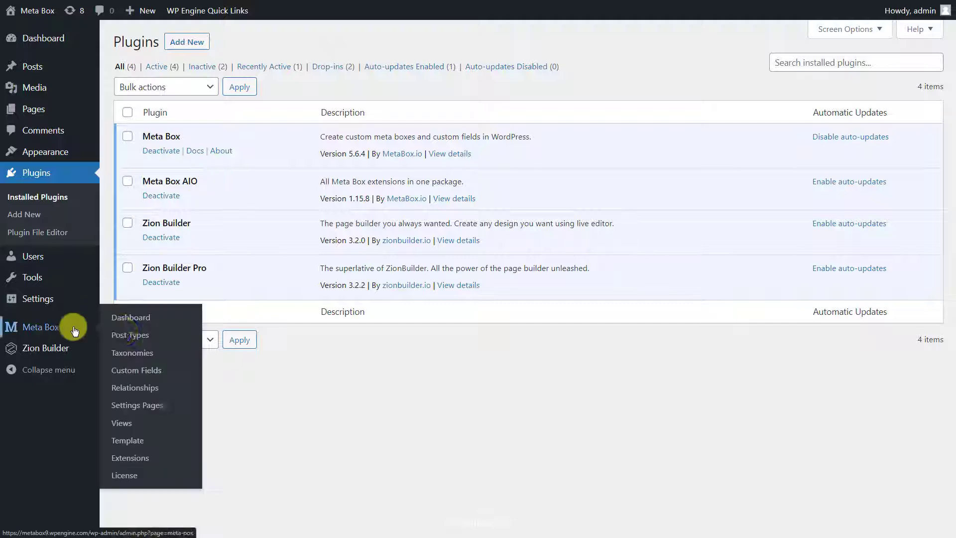
pyautogui.click(190, 458)
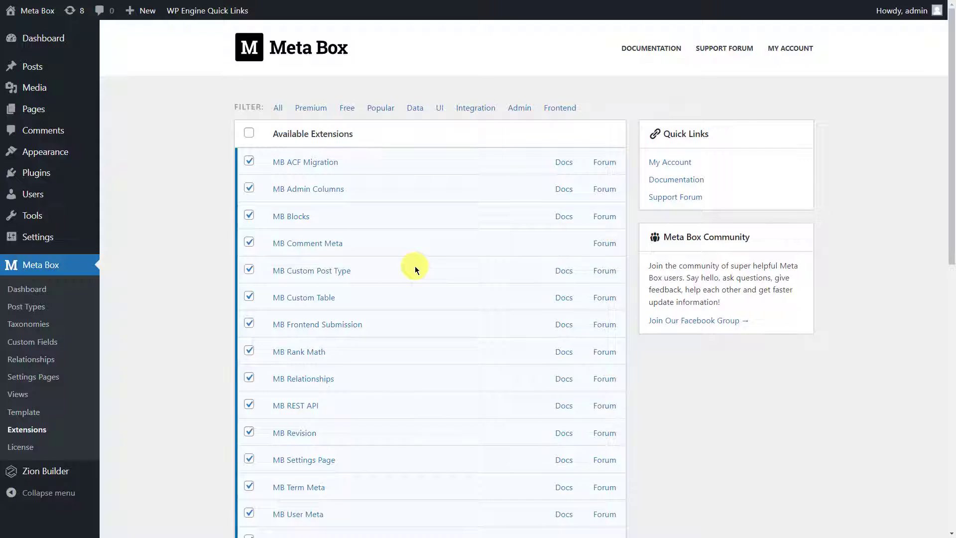
pyautogui.scroll(-7, 416, 270)
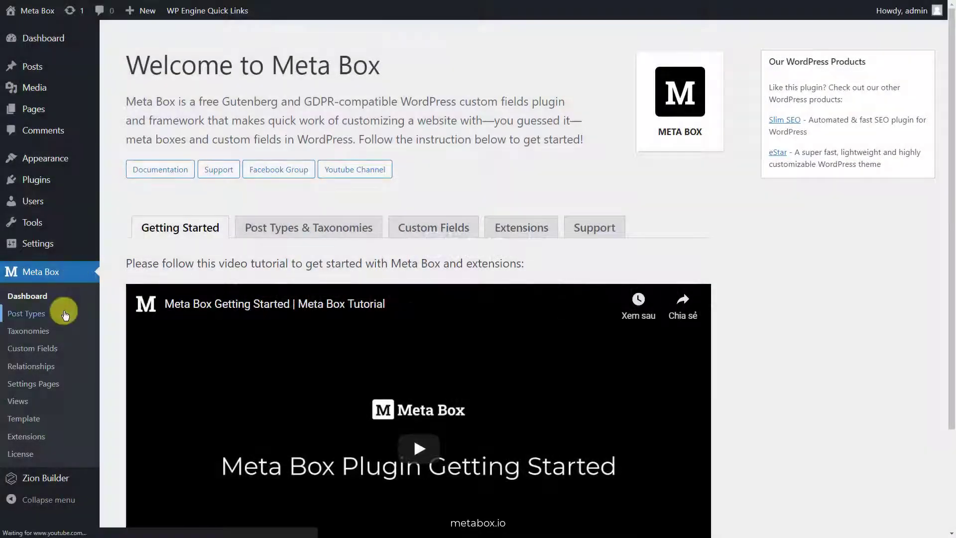
# Create and publish a new post type with the plural name "Restaurants" and the singular name "Restaurant".
pyautogui.click(65, 313)
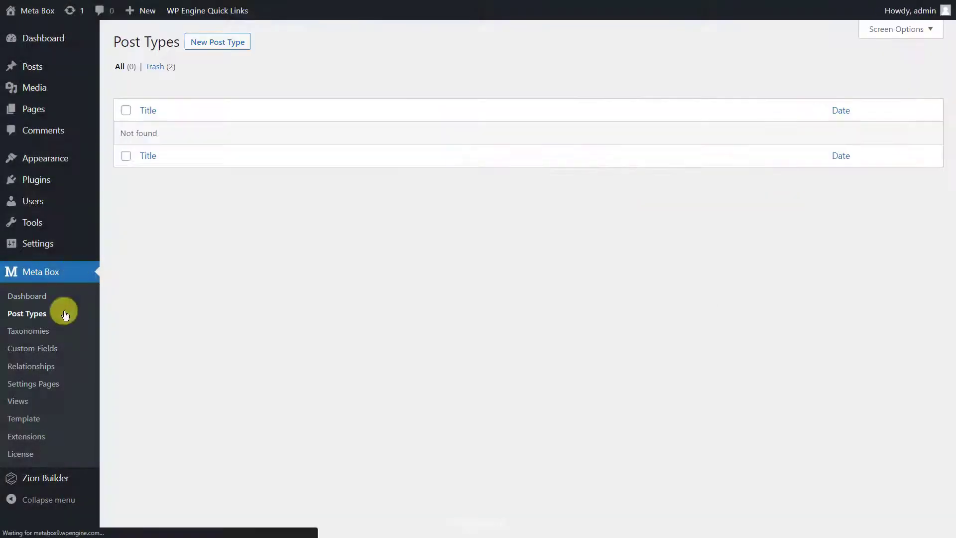
pyautogui.click(208, 50)
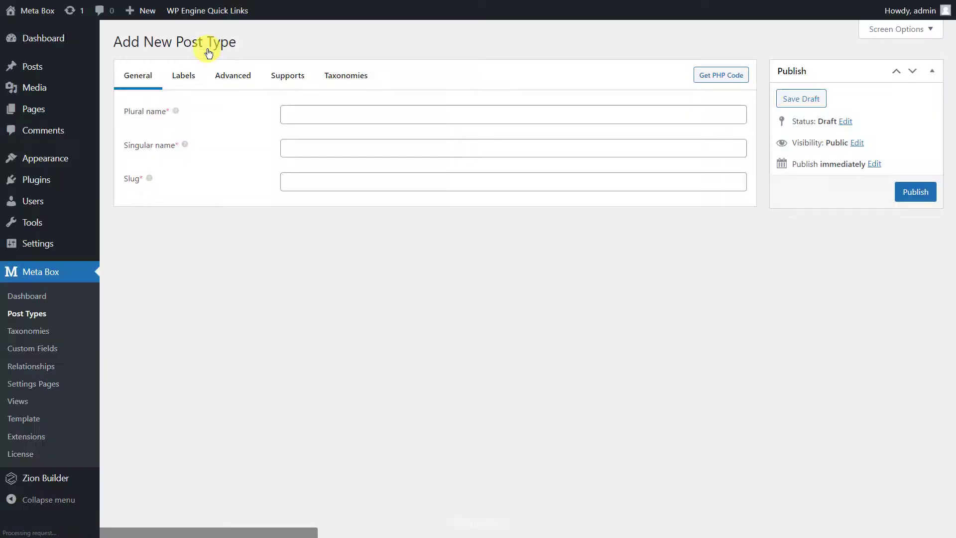
pyautogui.click(424, 111)
pyautogui.write('Restaurants')
pyautogui.click(427, 144)
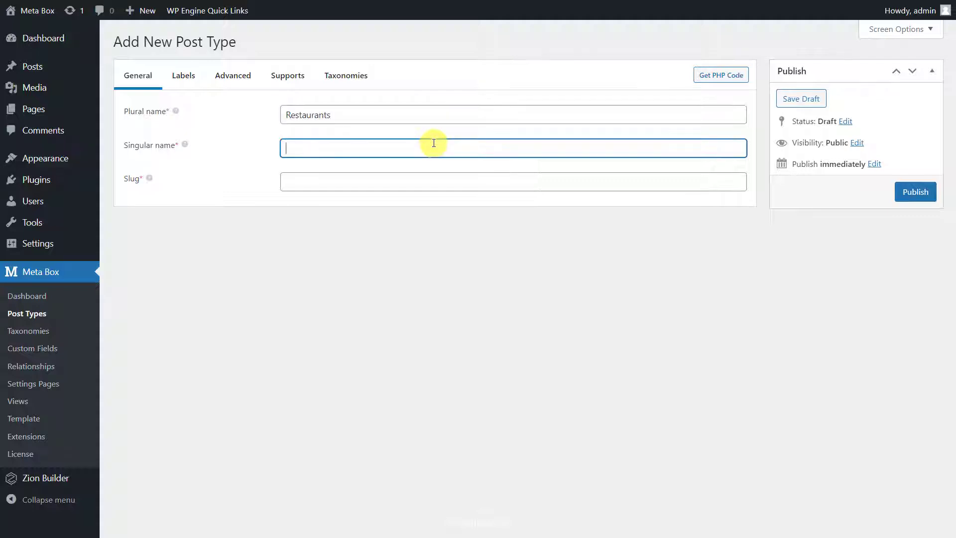
pyautogui.write('Restaurant')
pyautogui.click(916, 193)
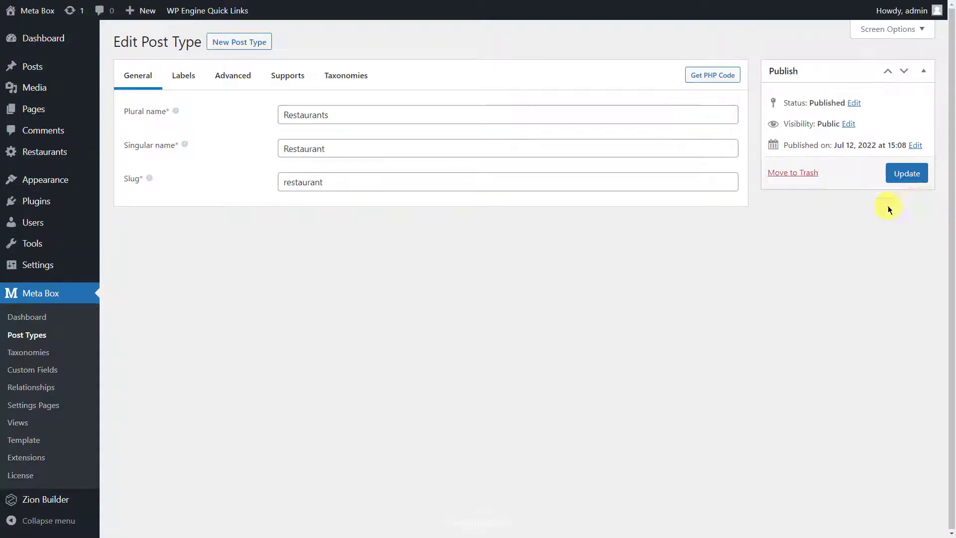
pyautogui.moveTo(69, 154)
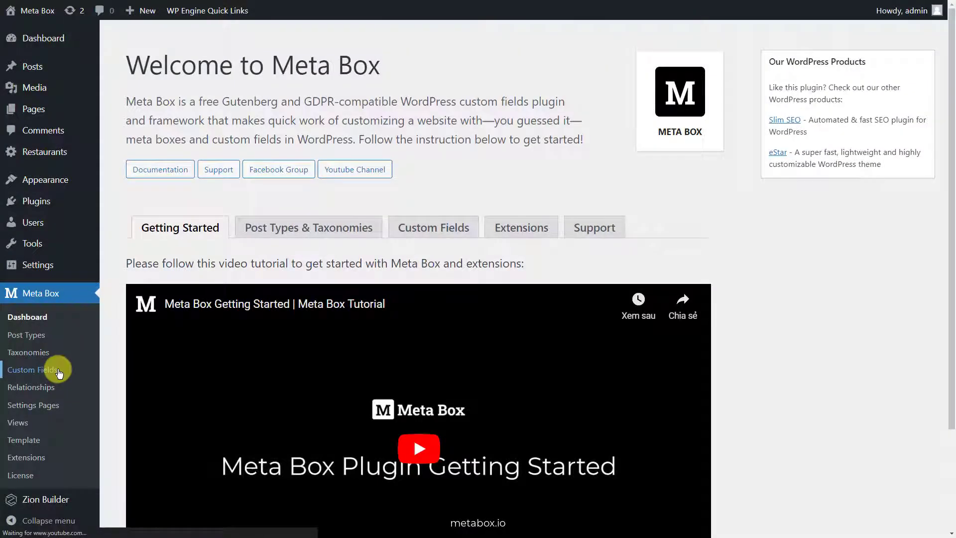
# Create a custom field group titled "Restaurant Information" and add a Text field labelled "Address" to it.
pyautogui.click(58, 373)
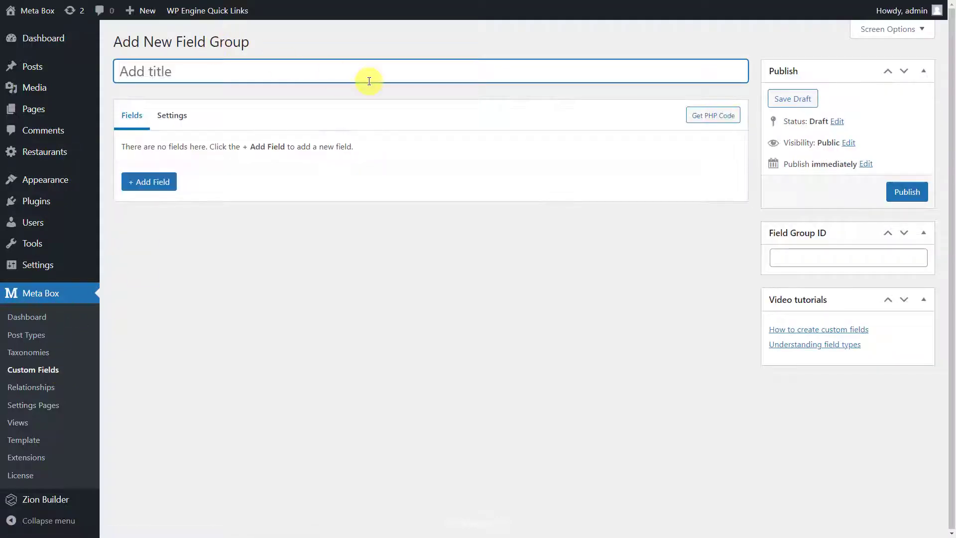
pyautogui.write('Restaurant Information')
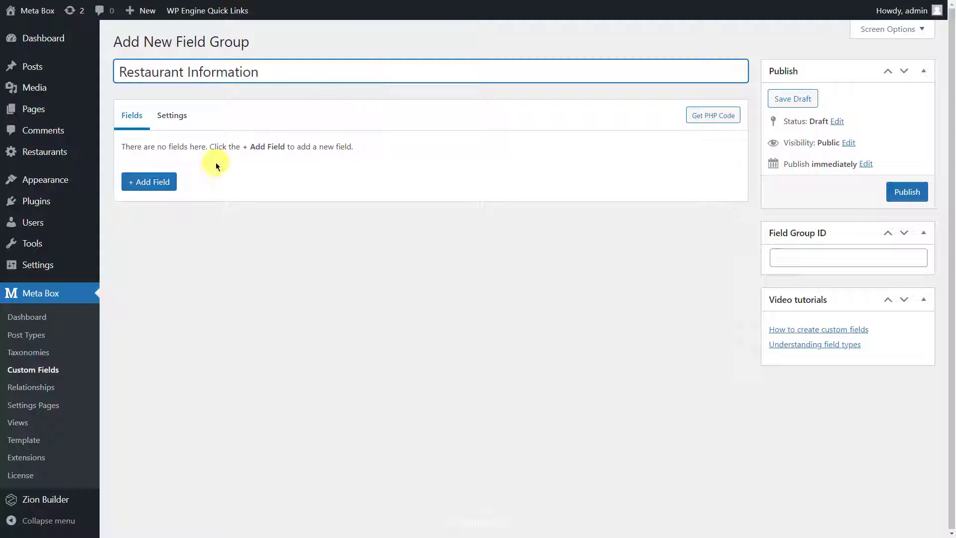
pyautogui.click(172, 182)
pyautogui.write('te')
pyautogui.click(198, 254)
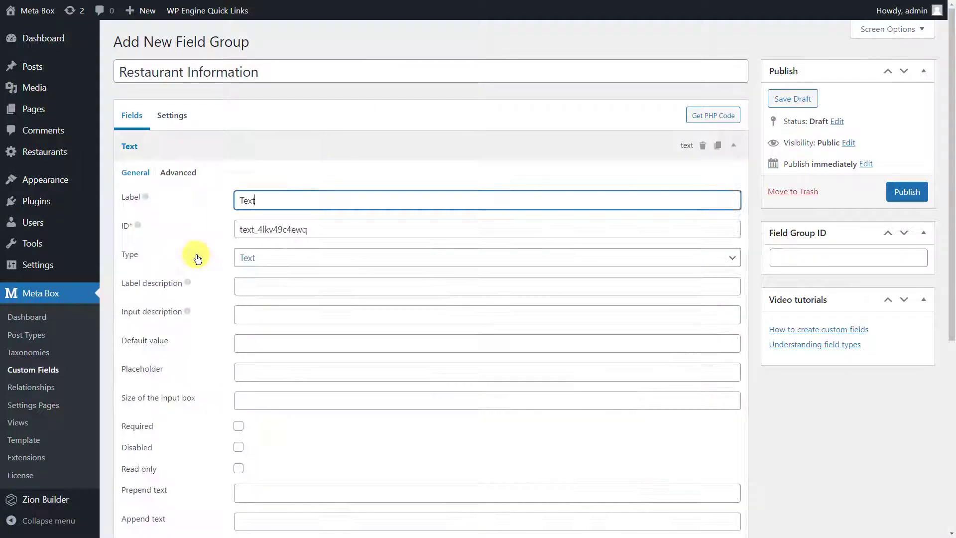
pyautogui.write('Address')
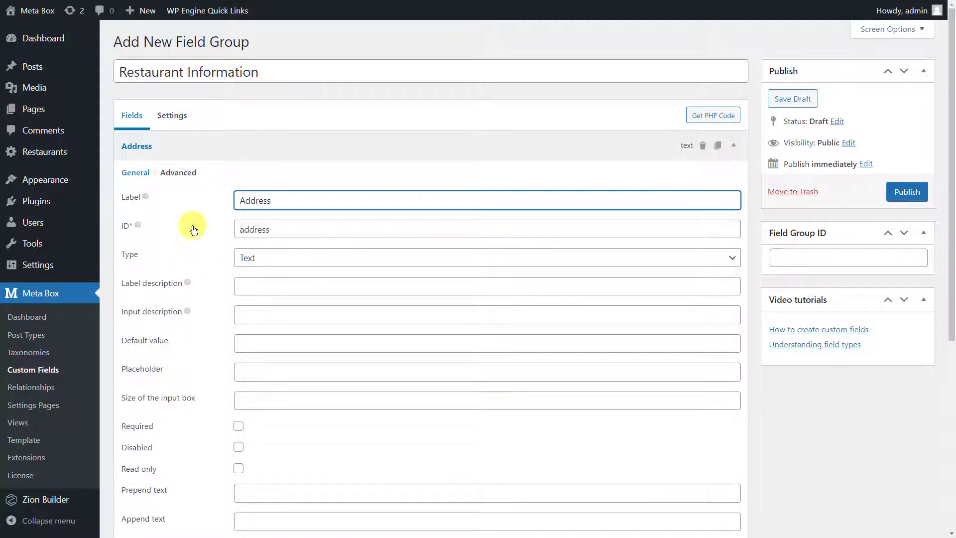
pyautogui.click(188, 151)
# Add a Checkbox List field labelled "Voucher" with choices freeship:Freeship, discount20%:Discount 20%, discount30%:Discount 30% and discount 50%:Discount 50%.
pyautogui.click(176, 184)
pyautogui.write('ch')
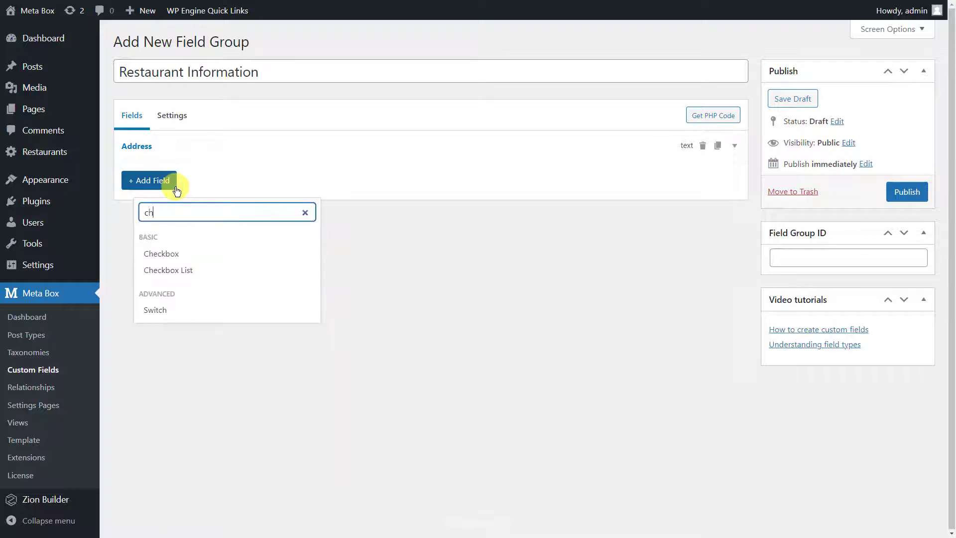
pyautogui.click(220, 270)
pyautogui.write('Voucher')
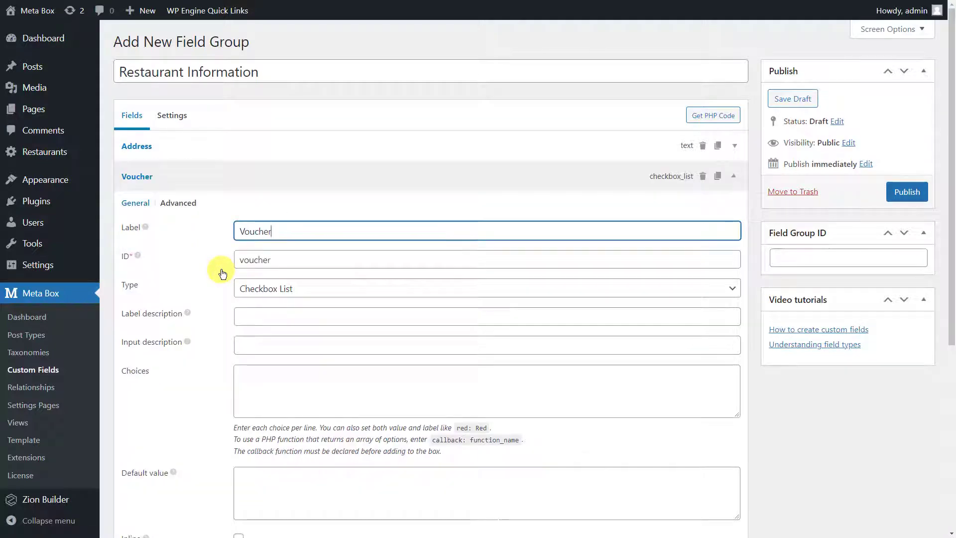
pyautogui.click(320, 375)
pyautogui.write('freeship:Freeship discount20%:Discount 20% discount30%:Discount 30% discount 50%:Discount 50%')
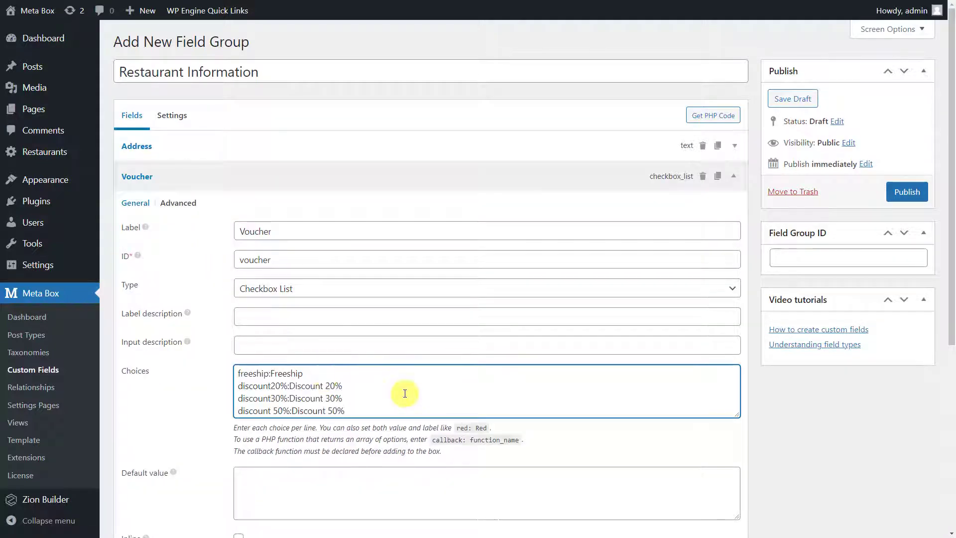
pyautogui.click(283, 177)
# Add a Single Image field labelled "Logo" to the field group below Voucher.
pyautogui.click(170, 210)
pyautogui.write('single')
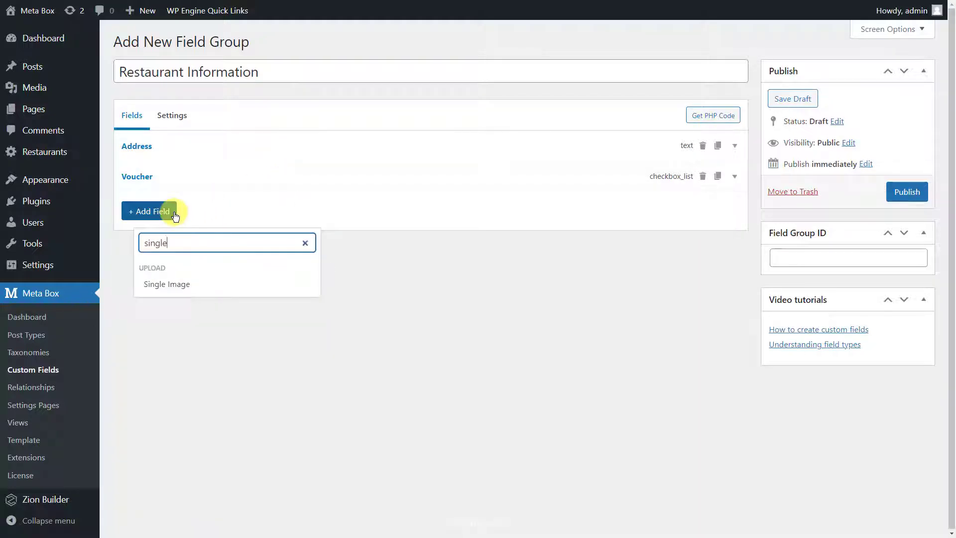
pyautogui.click(213, 284)
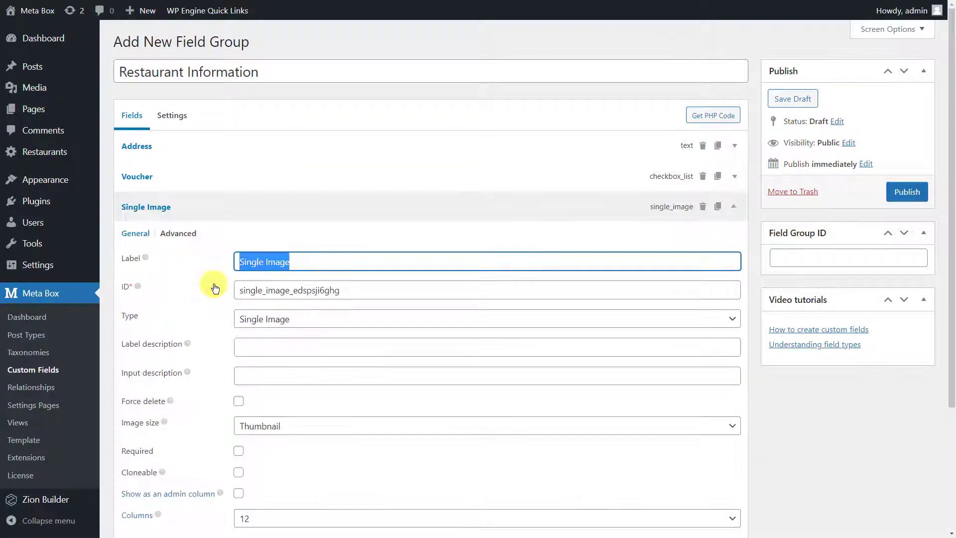
pyautogui.write('Logo')
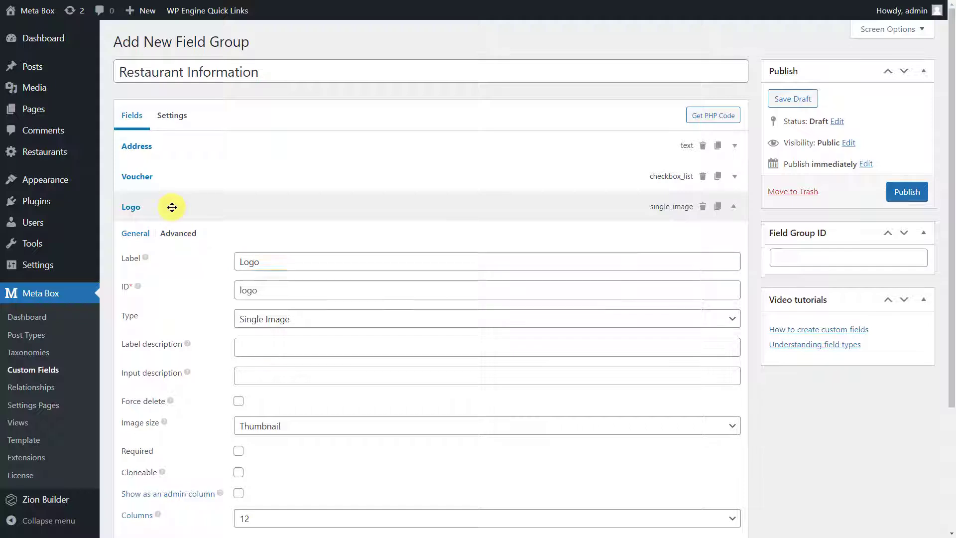
pyautogui.click(171, 207)
# Set the field group's location to the Restaurant post type instead of Post, and publish the group.
pyautogui.click(165, 122)
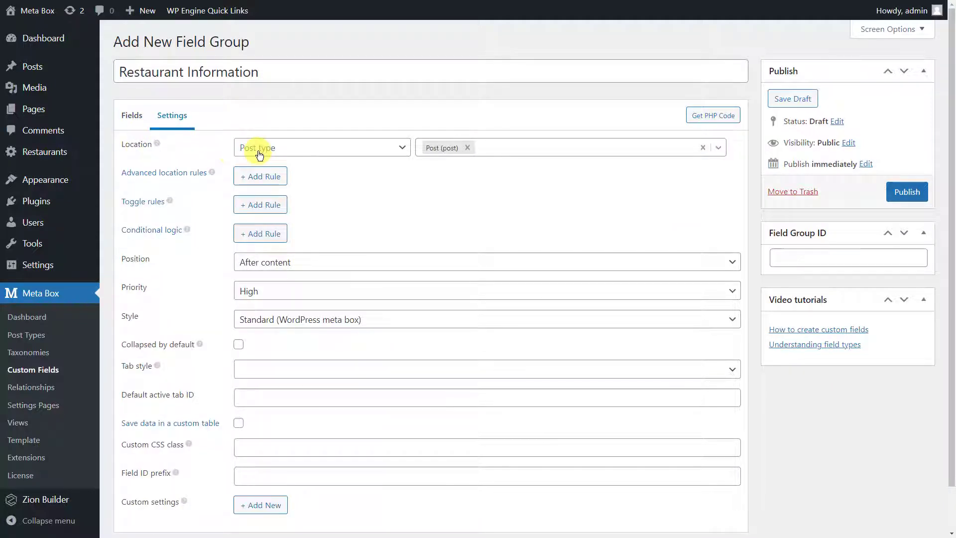
pyautogui.click(467, 148)
pyautogui.click(466, 146)
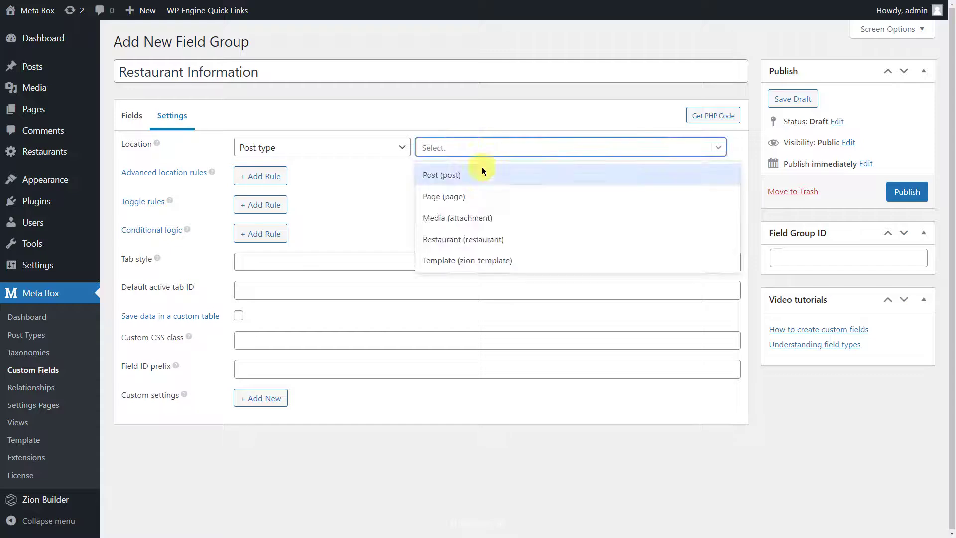
pyautogui.click(524, 238)
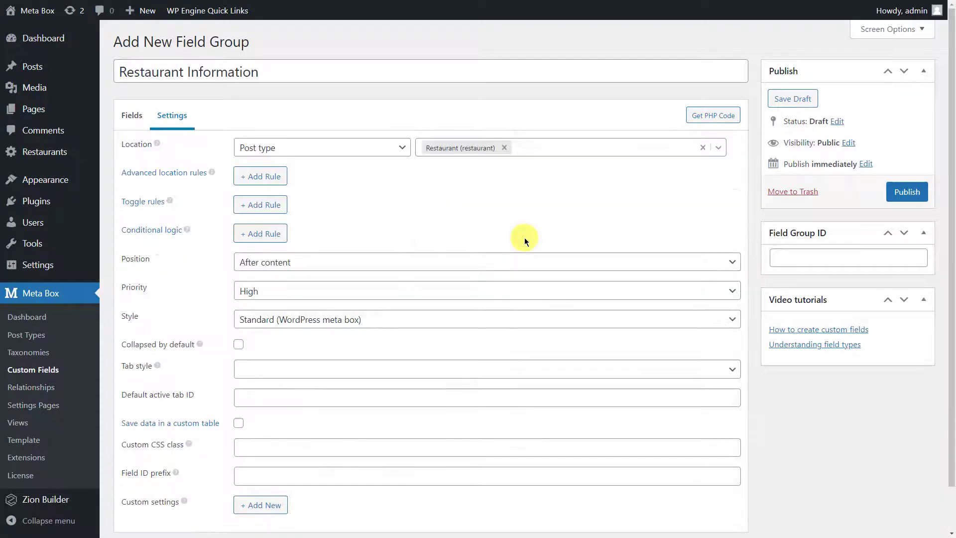
pyautogui.click(891, 197)
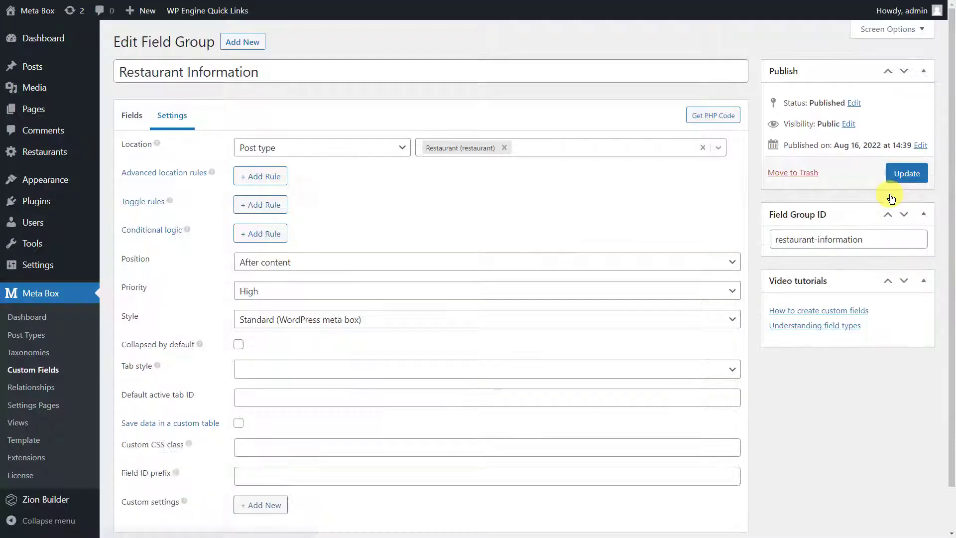
# Start a new restaurant post titled "Vietnamese Restaurant" with a Lorem Ipsum paragraph as its content.
pyautogui.moveTo(76, 155)
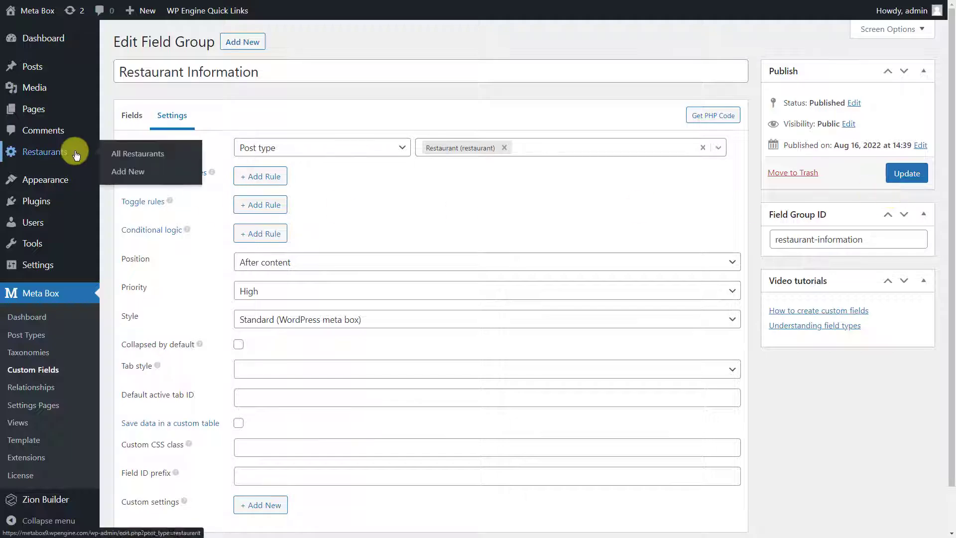
pyautogui.click(153, 174)
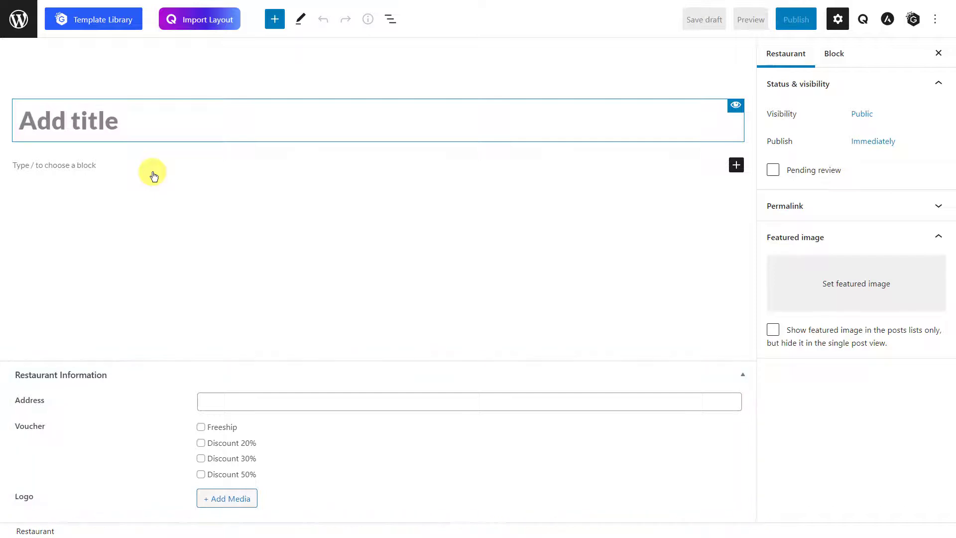
pyautogui.write('Vietnamese Restaurant')
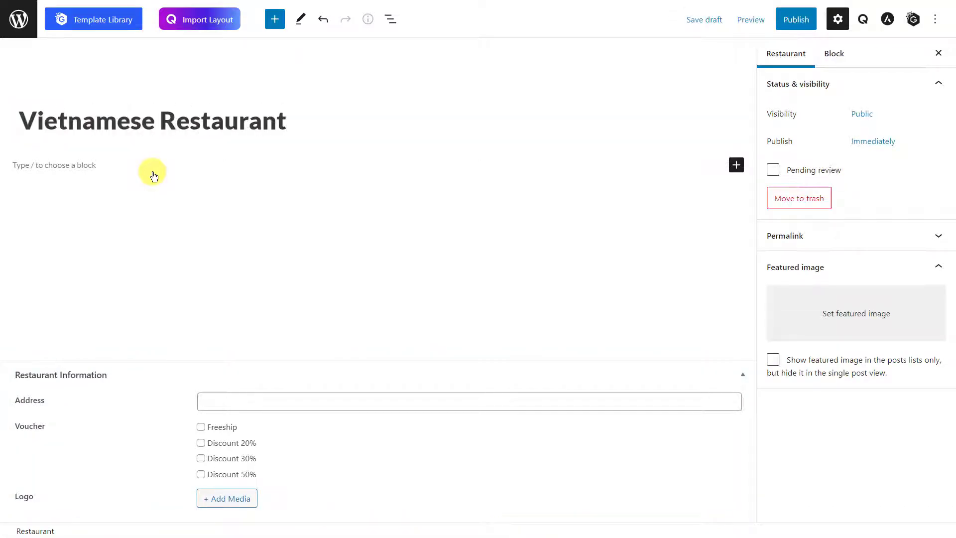
pyautogui.click(163, 166)
pyautogui.write("Lorem Ipsum is simply dummy text of the printing and typesetting industry. Lorem Ipsum has been the industry's standard dummy text ever since the 1500s")
# Fill in the restaurant's Address as "Ha Noi, Viet Nam" and select only the Discount 20% voucher.
pyautogui.click(350, 401)
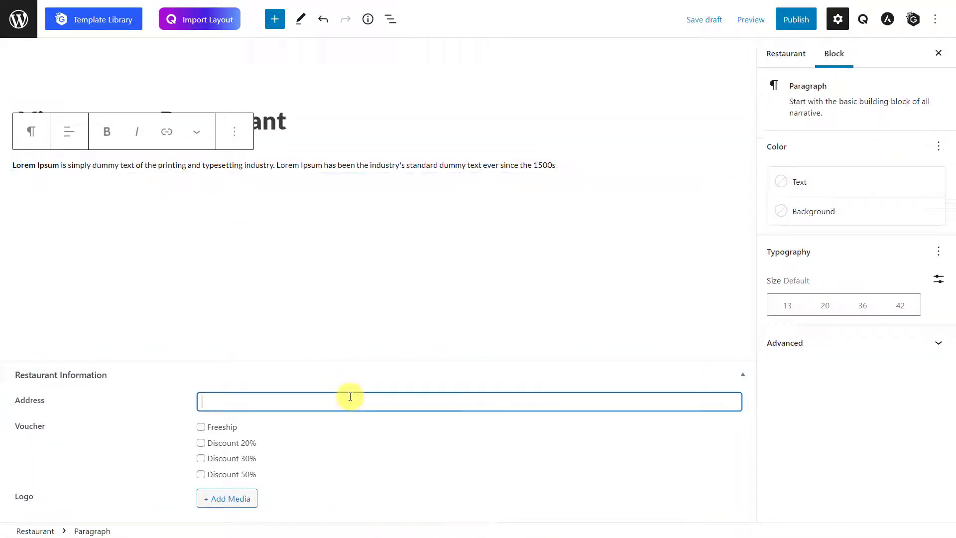
pyautogui.write('Ha Noi, Viet Nam')
pyautogui.click(201, 427)
pyautogui.click(201, 443)
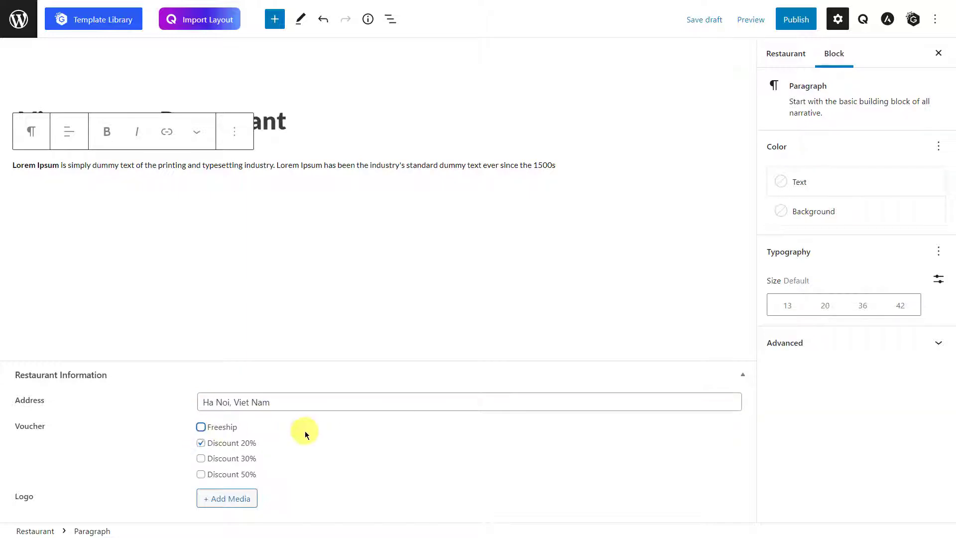
# Choose the "Chả Cá Hàng Sơn" logo image from the media library for the Logo field.
pyautogui.click(251, 496)
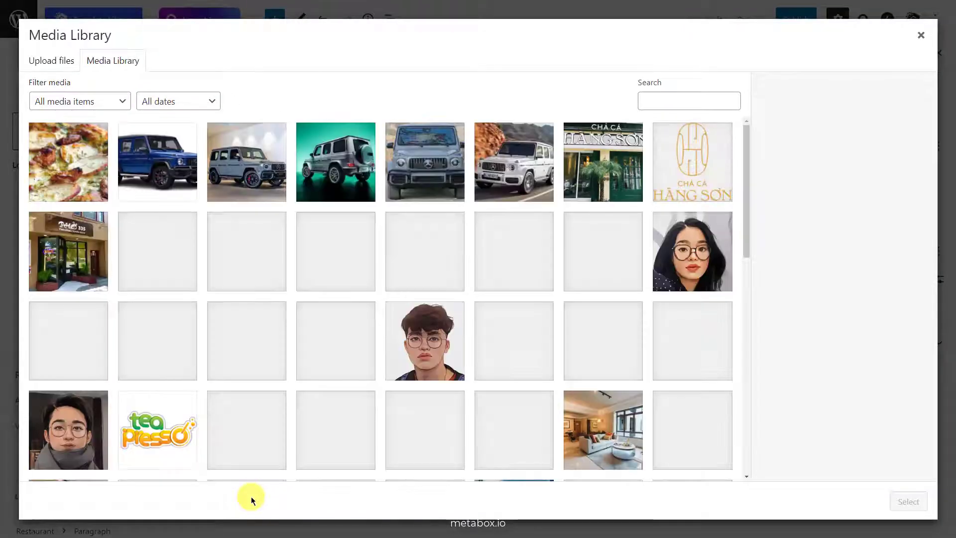
pyautogui.click(679, 179)
pyautogui.click(906, 501)
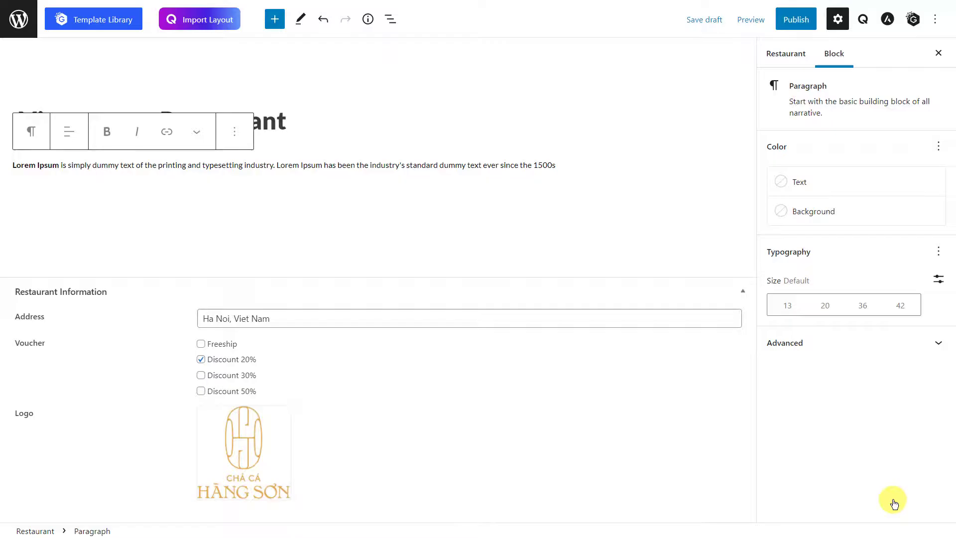
# Set the green Chả Cá storefront photo as the restaurant's featured image and publish the post.
pyautogui.click(786, 54)
pyautogui.click(865, 314)
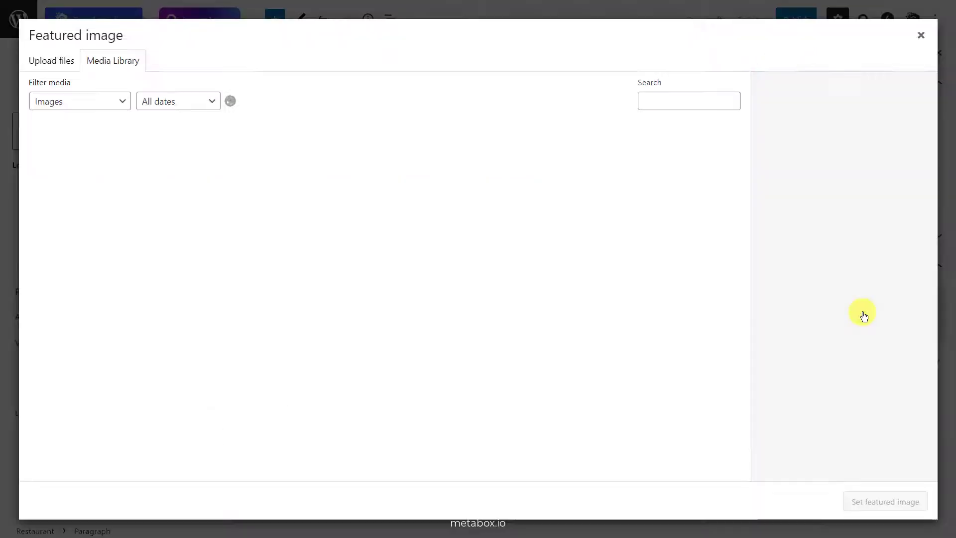
pyautogui.click(603, 162)
pyautogui.click(876, 501)
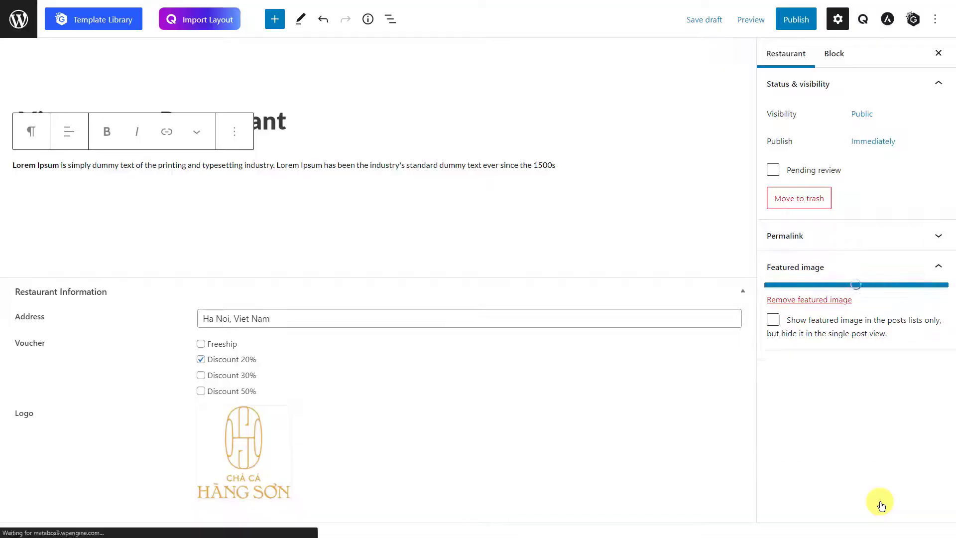
pyautogui.click(796, 21)
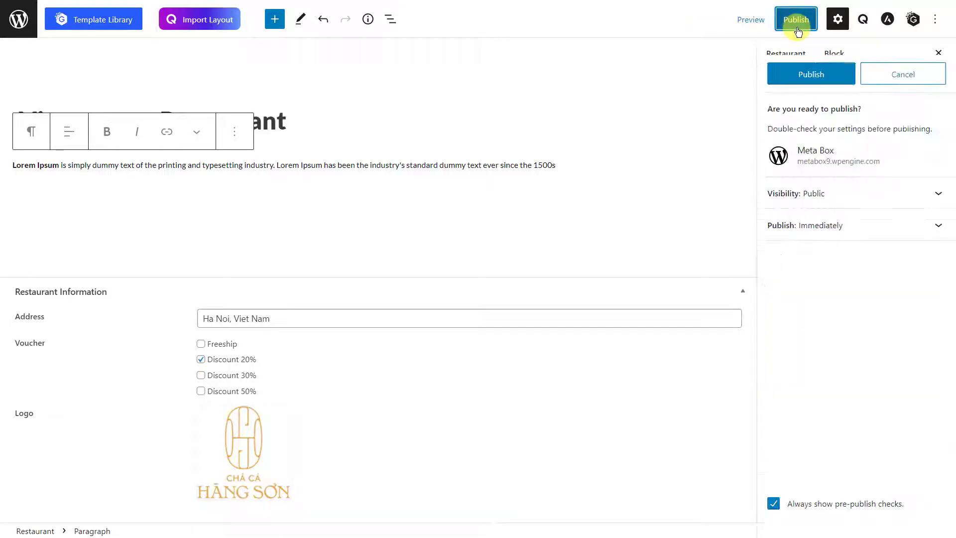
pyautogui.click(819, 76)
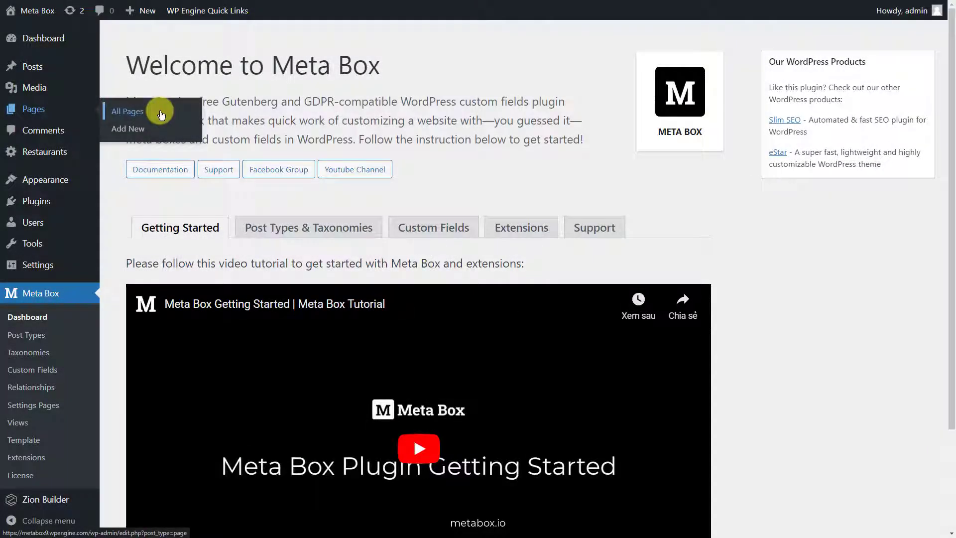
# Open the site's Home Page for editing with Zion Builder.
pyautogui.click(150, 110)
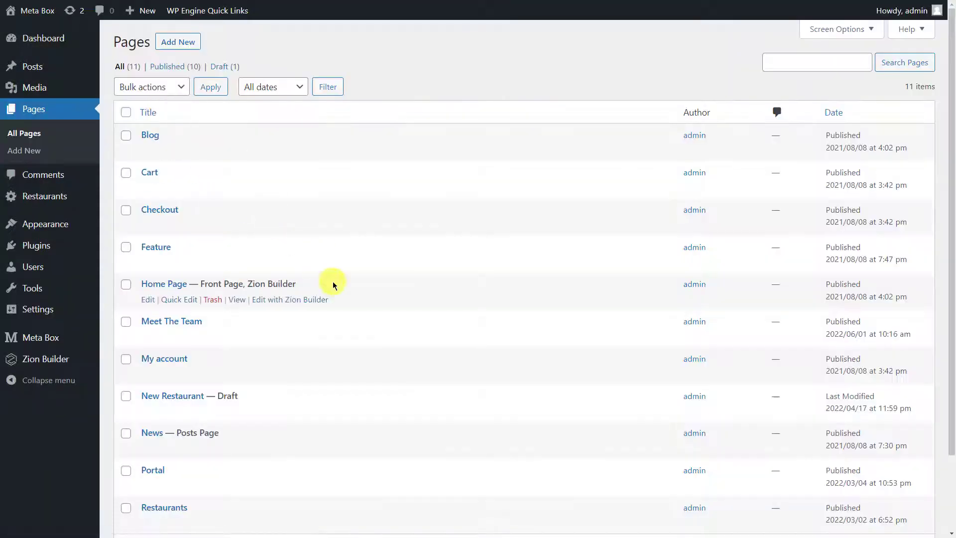
pyautogui.click(305, 301)
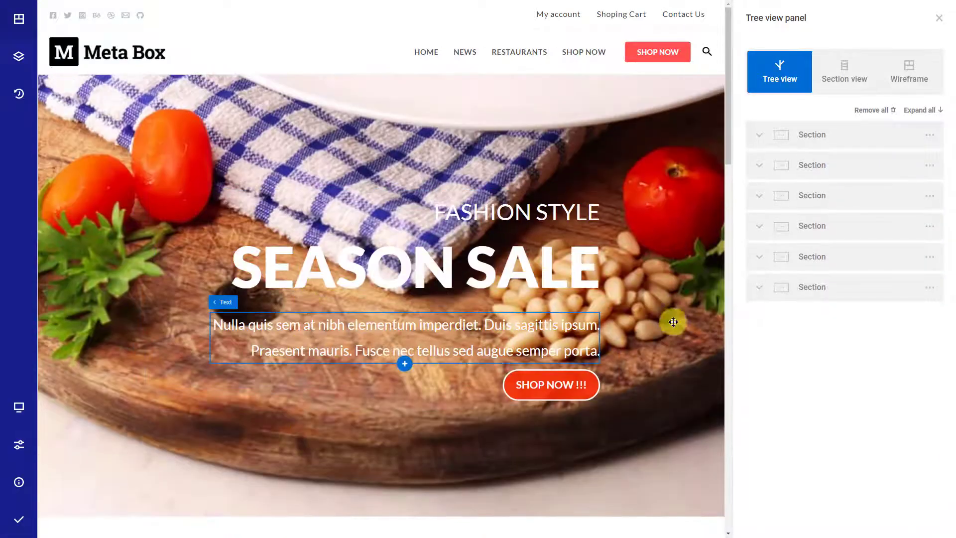
# Insert a new empty section after the last section of the home page.
pyautogui.click(726, 326)
pyautogui.click(726, 327)
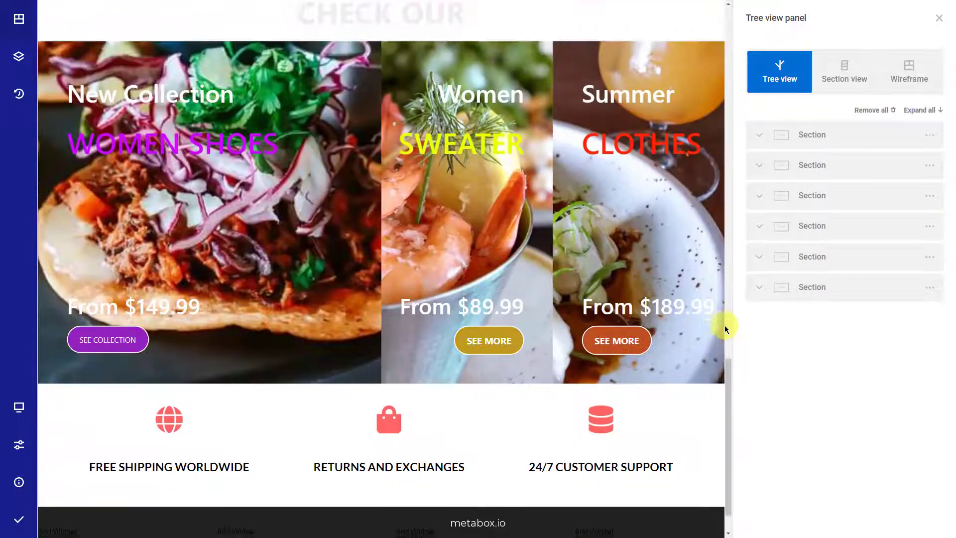
pyautogui.click(726, 326)
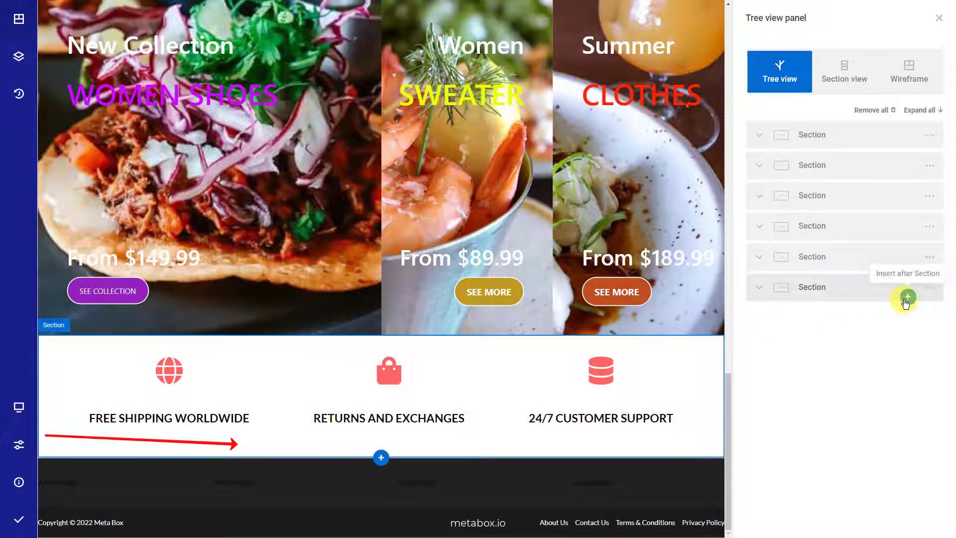
pyautogui.click(907, 298)
pyautogui.click(796, 178)
pyautogui.click(692, 276)
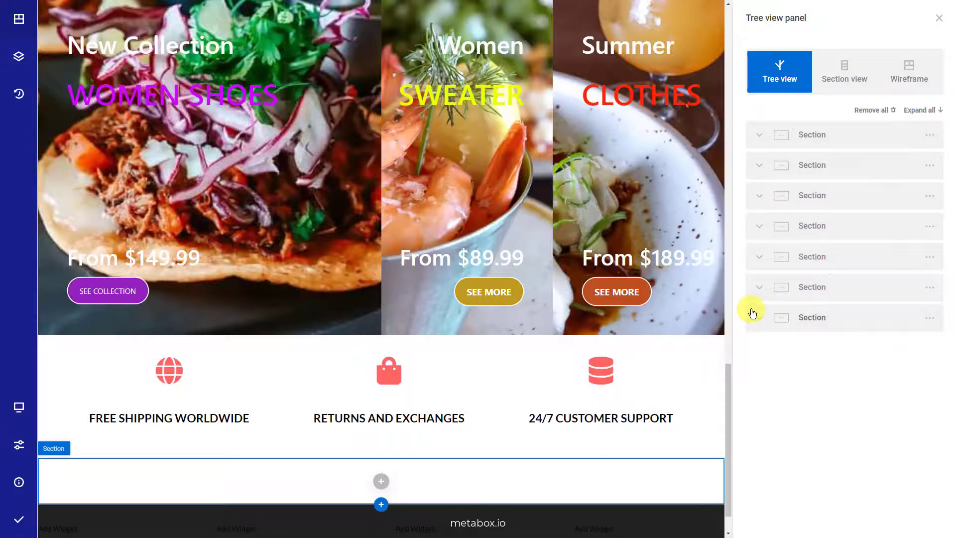
# Add a Heading element inside the new section with the text "OUR RESTAURANTS" and the HTML tag h2.
pyautogui.click(844, 347)
pyautogui.click(728, 224)
pyautogui.write('Heading')
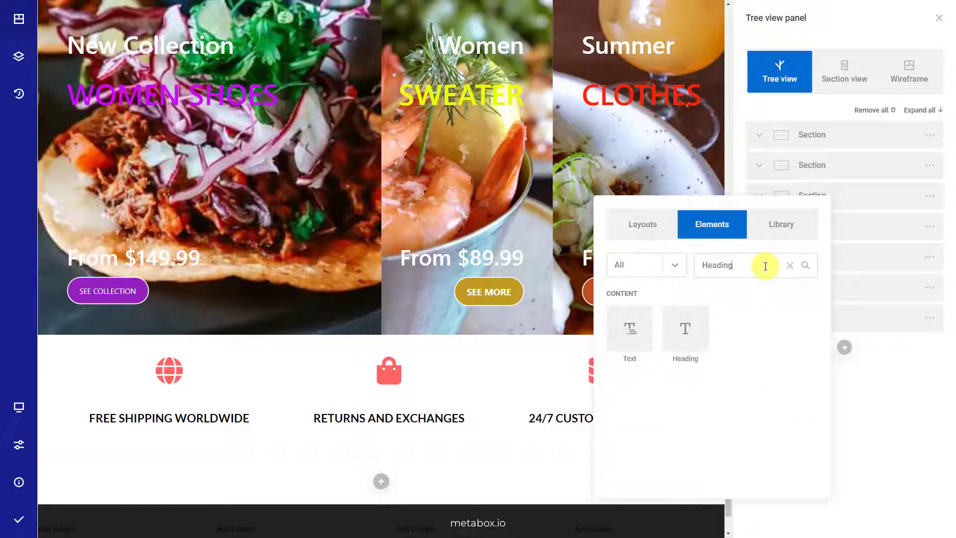
pyautogui.click(687, 329)
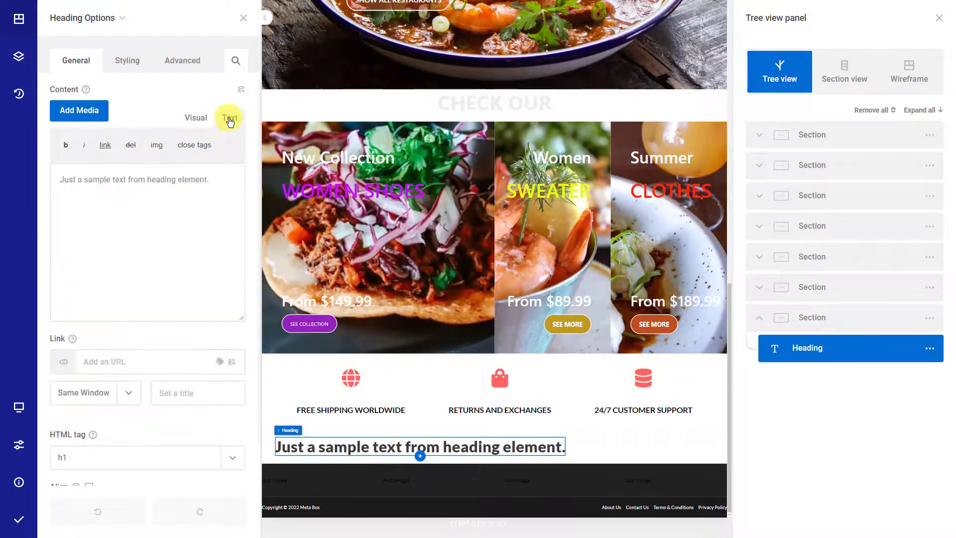
pyautogui.click(230, 118)
pyautogui.tripleClick(228, 179)
pyautogui.write('OUR RESTAURANTS')
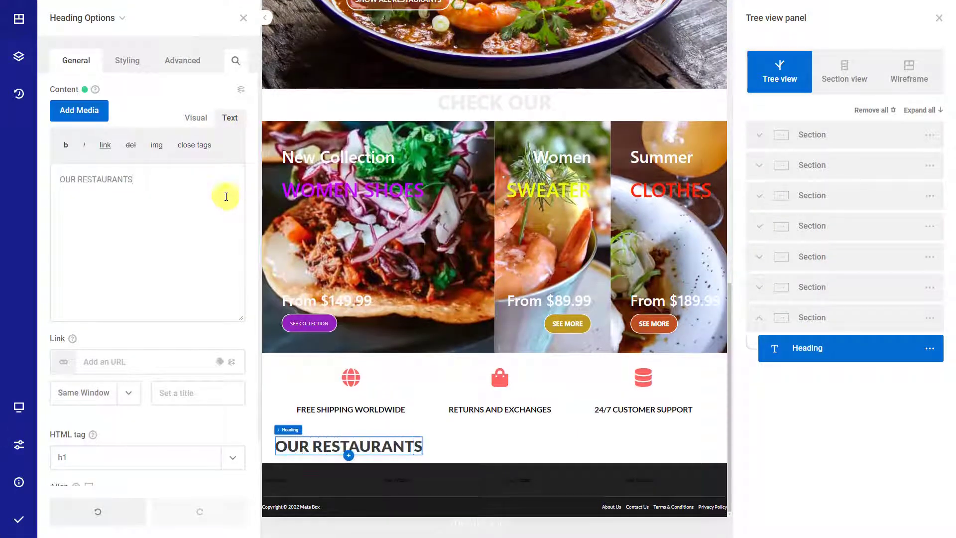
pyautogui.click(225, 456)
pyautogui.click(165, 350)
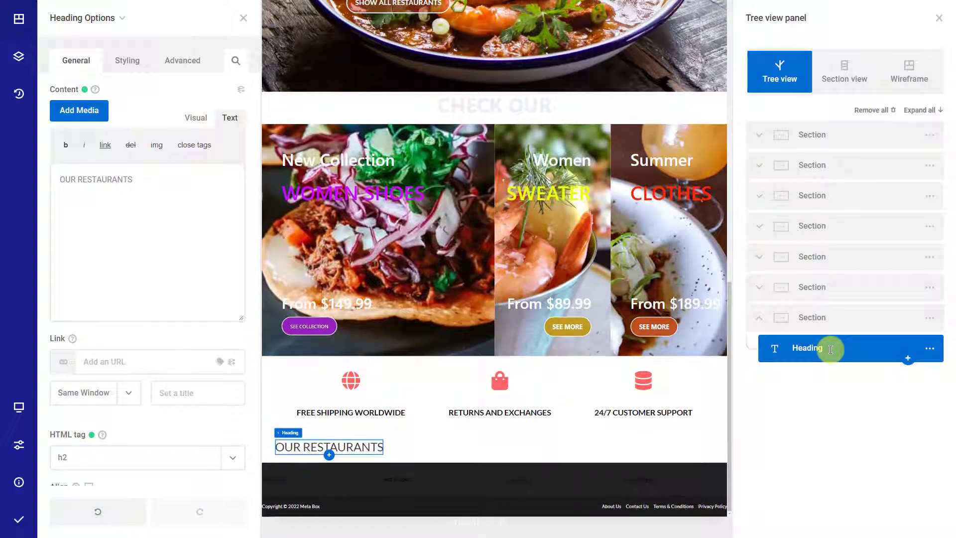
# Insert a Container after the OUR RESTAURANTS heading and set its width to 100%.
pyautogui.click(907, 360)
pyautogui.click(792, 235)
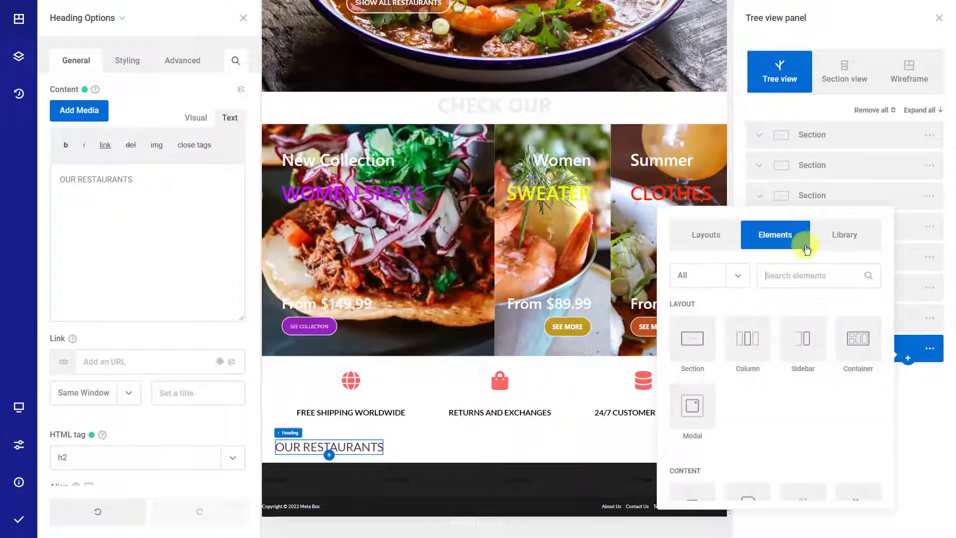
pyautogui.click(867, 355)
pyautogui.click(866, 378)
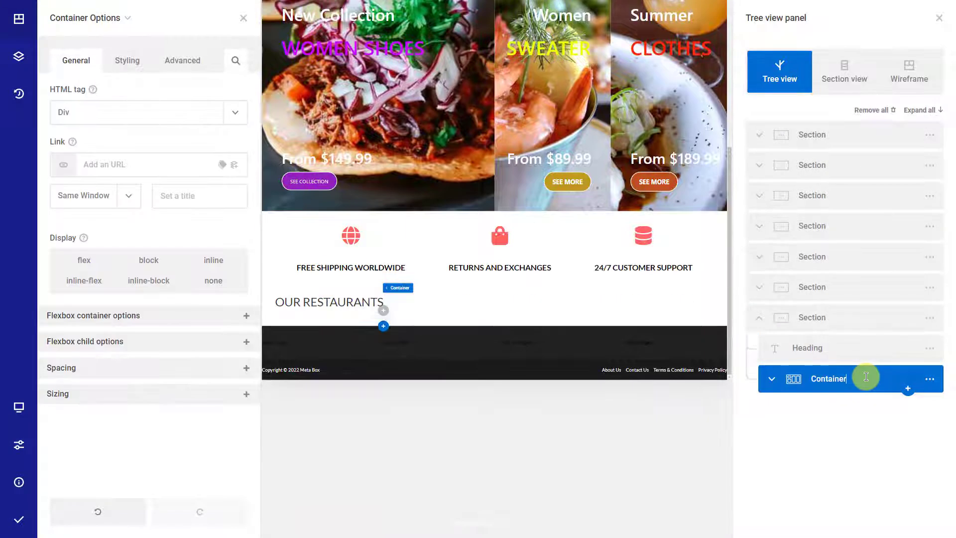
pyautogui.click(230, 397)
pyautogui.click(104, 443)
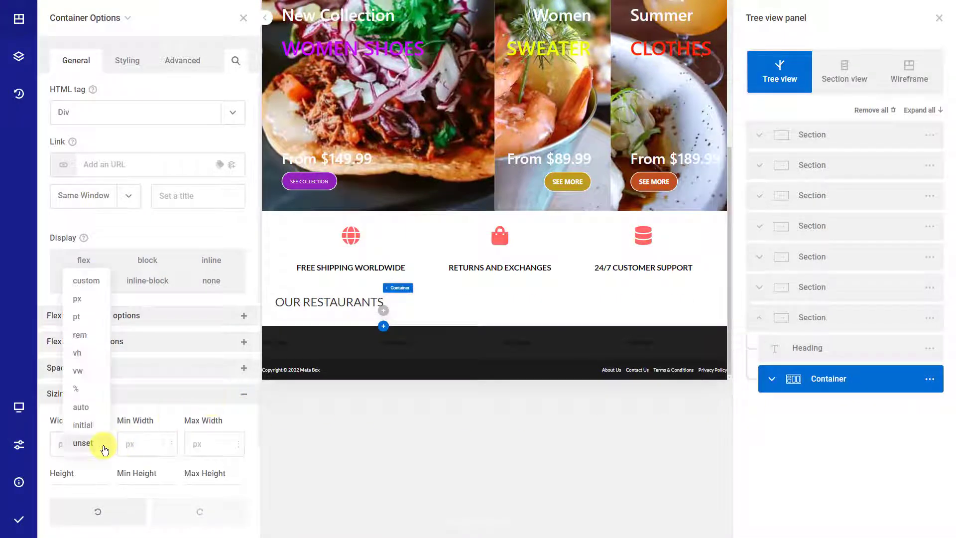
pyautogui.click(97, 394)
pyautogui.write('100')
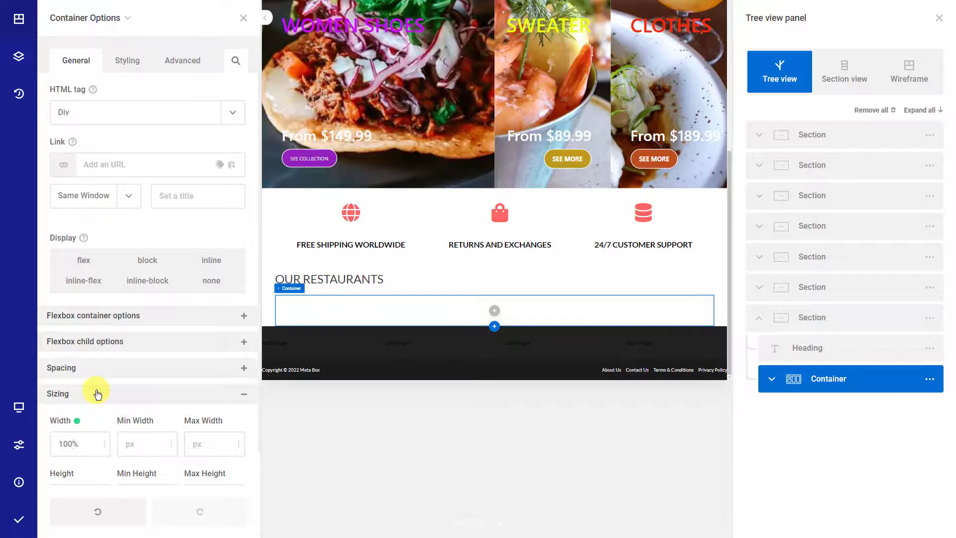
# Add a Column element inside the new container.
pyautogui.click(849, 407)
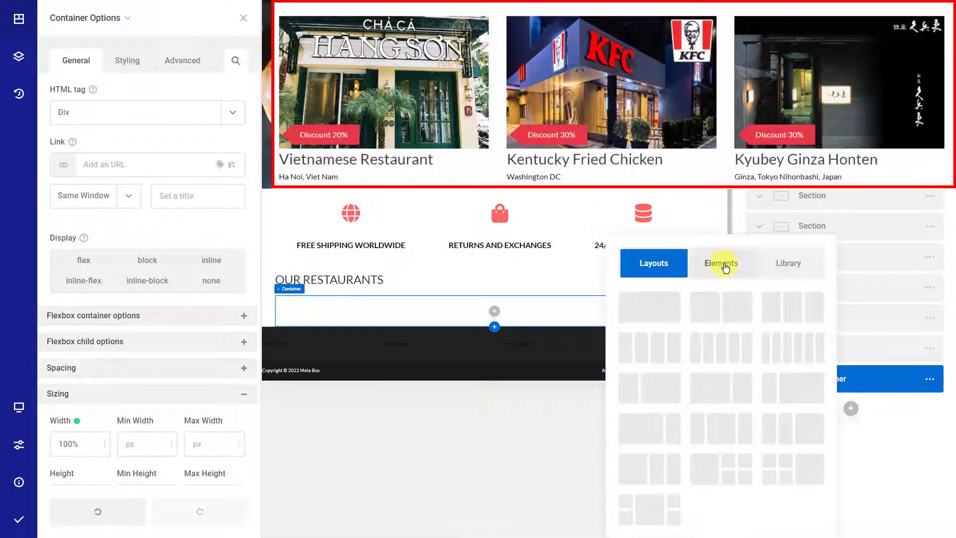
pyautogui.click(725, 267)
pyautogui.click(704, 378)
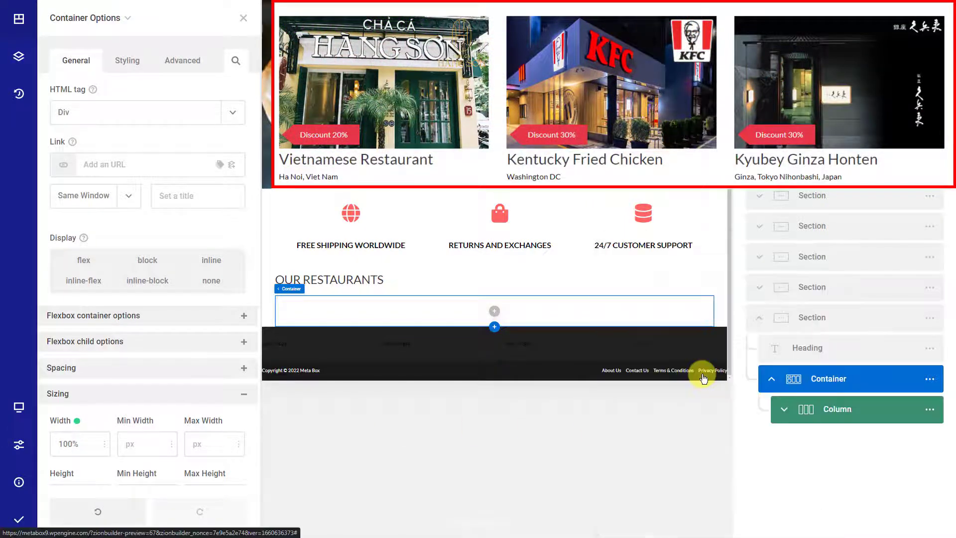
# Enable the repeater provider on the new column and set its query type to Query builder.
pyautogui.click(858, 409)
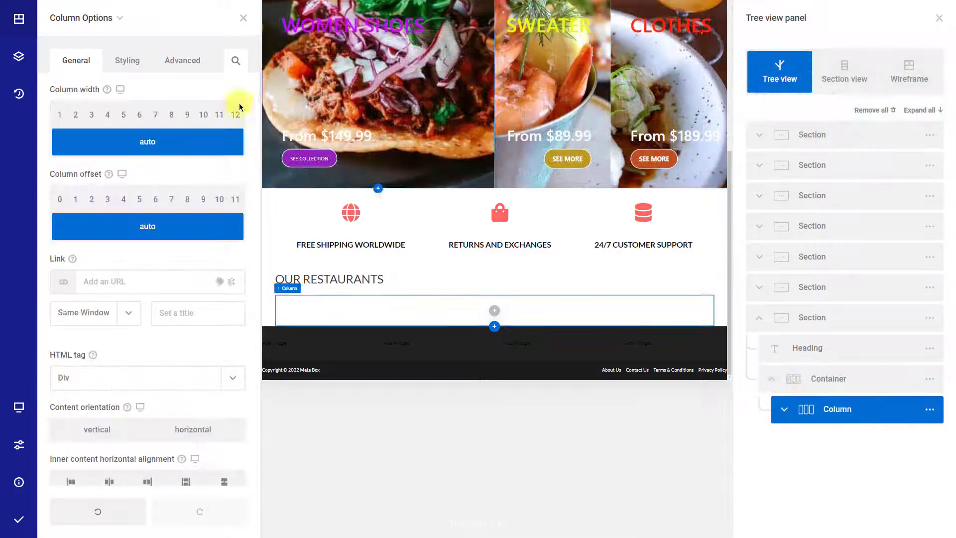
pyautogui.click(186, 61)
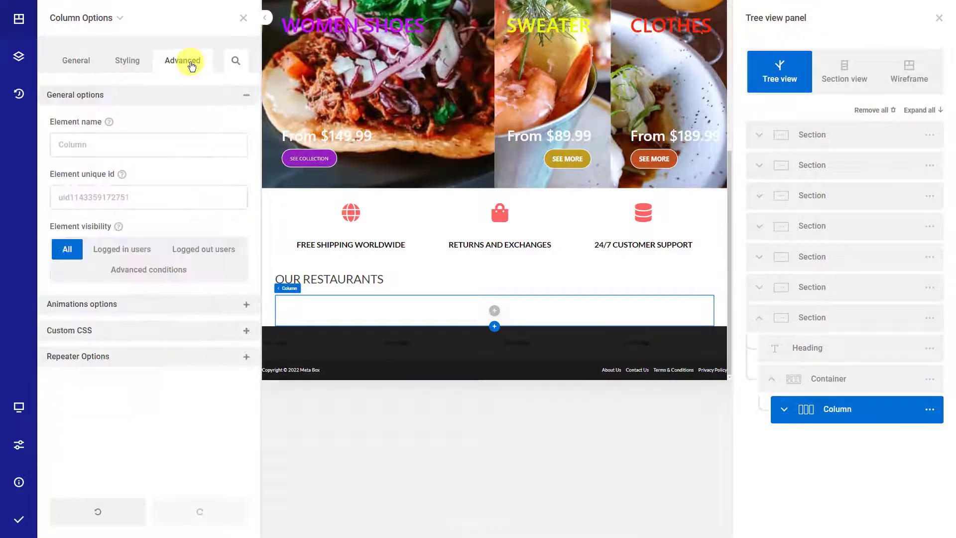
pyautogui.click(201, 356)
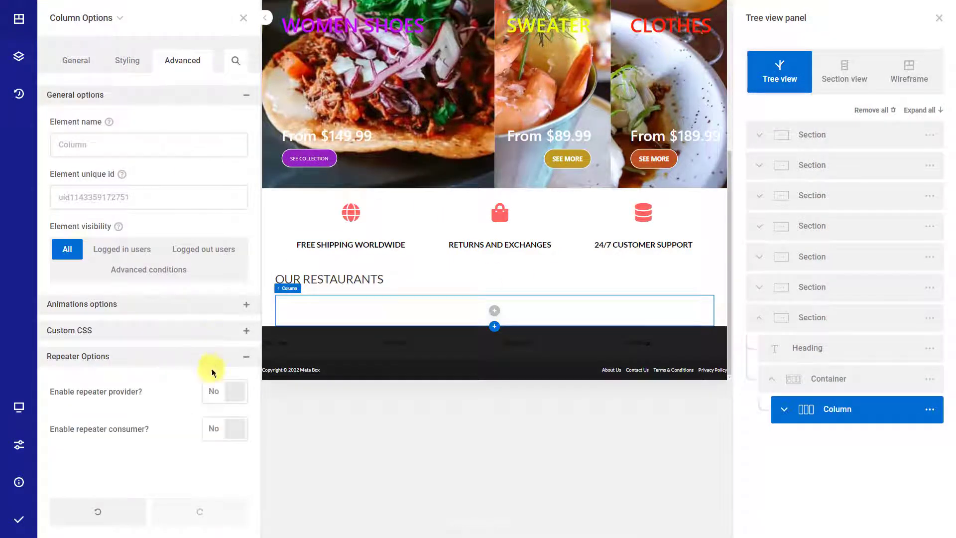
pyautogui.click(232, 393)
pyautogui.scroll(-1, 231, 393)
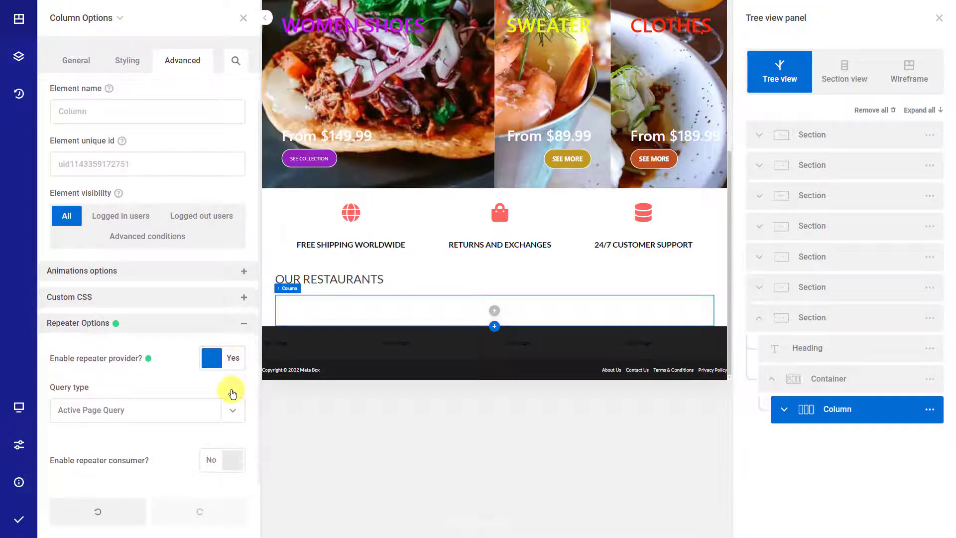
pyautogui.click(233, 413)
pyautogui.click(168, 467)
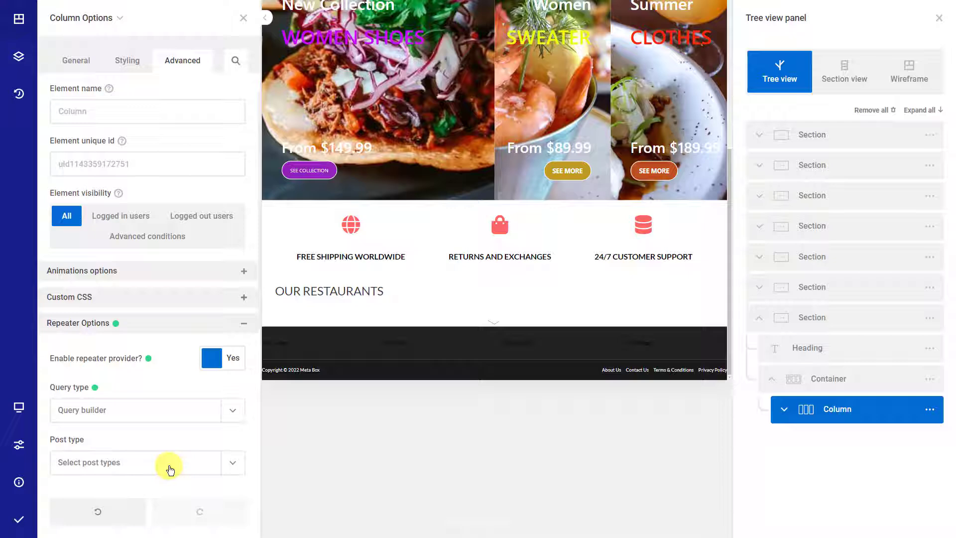
# Set the column's repeater query to the Restaurants post type and enable the repeater consumer.
pyautogui.scroll(-3, 170, 469)
pyautogui.click(233, 314)
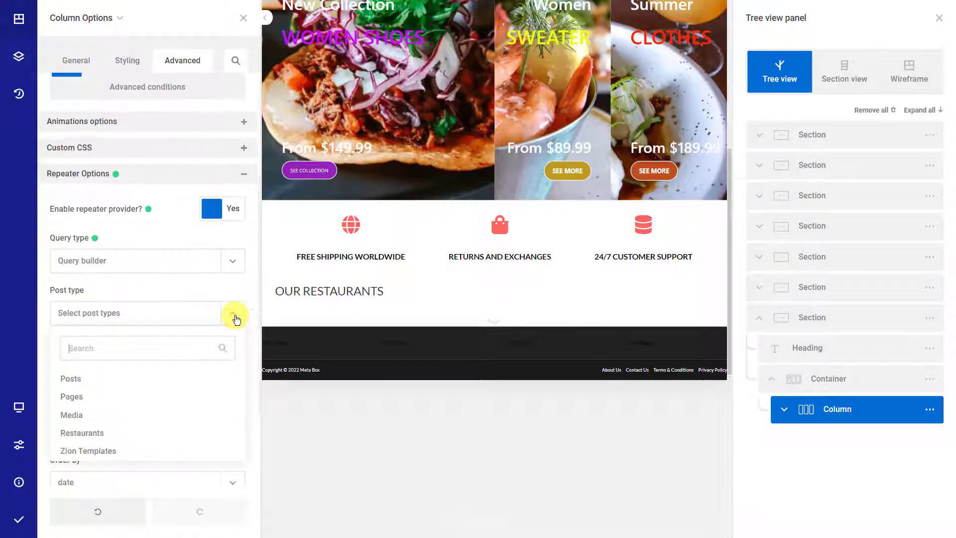
pyautogui.click(144, 436)
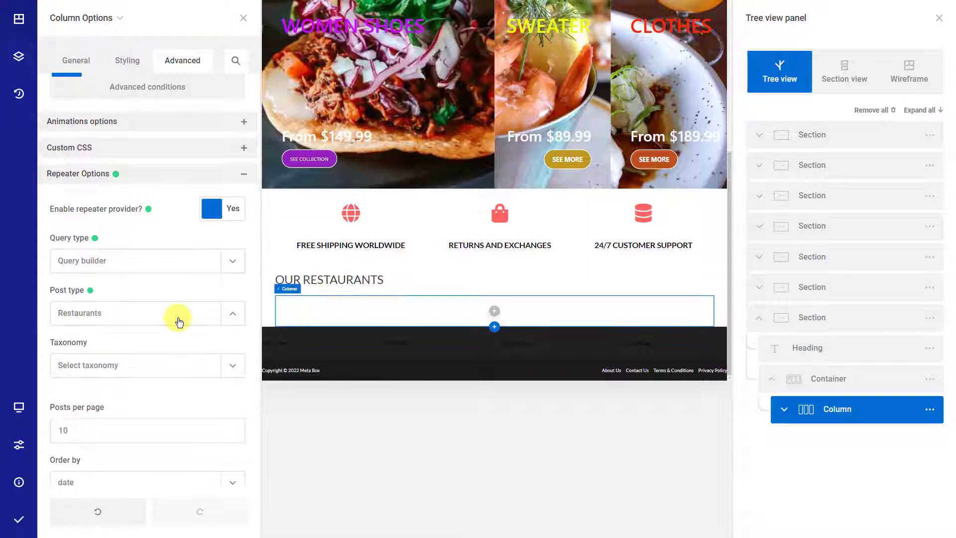
pyautogui.scroll(-3, 179, 322)
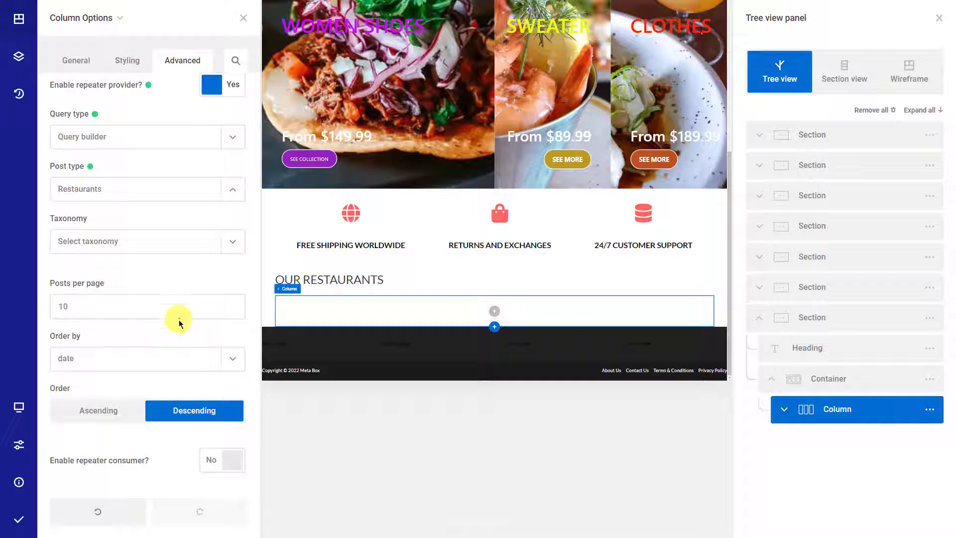
pyautogui.click(232, 460)
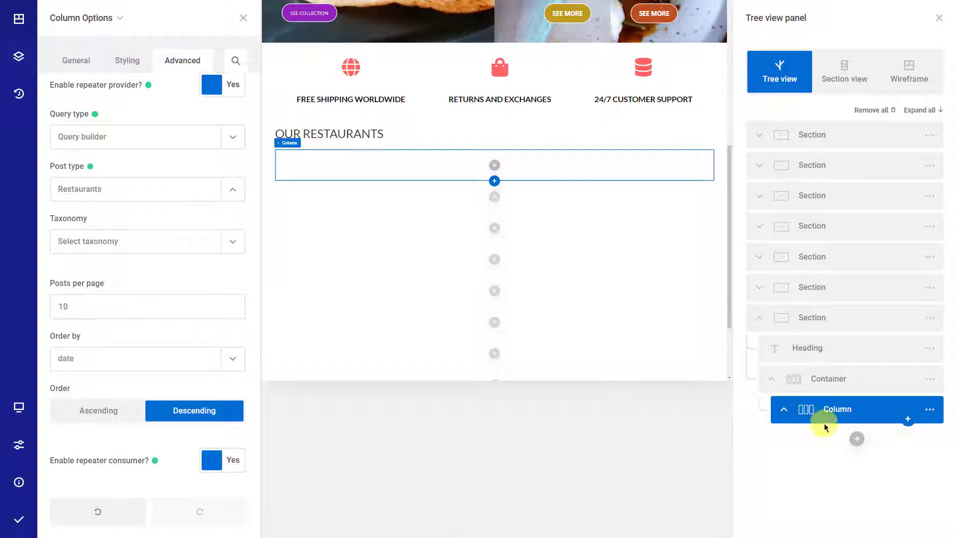
# Add an Image element inside the repeating column and fill it dynamically with the post's Featured image.
pyautogui.click(856, 439)
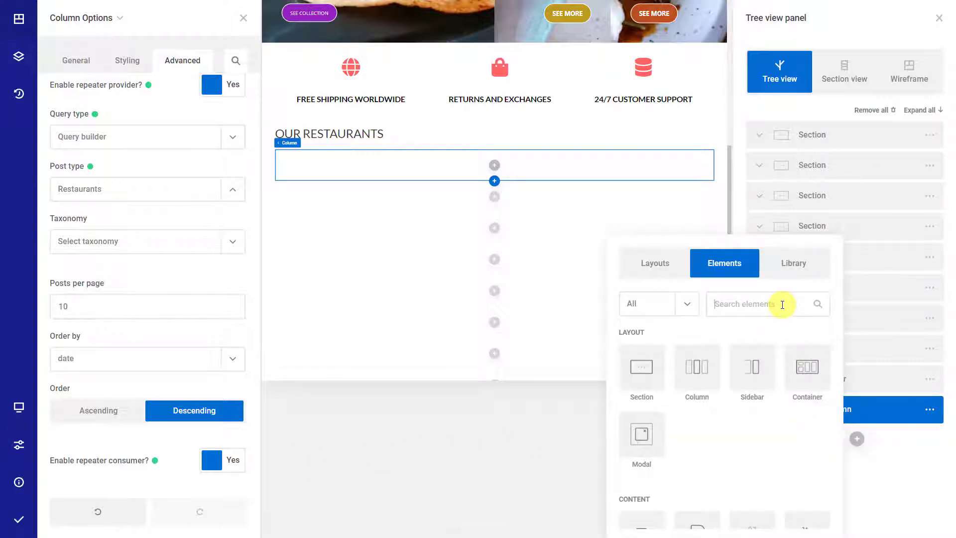
pyautogui.write('IMAGE')
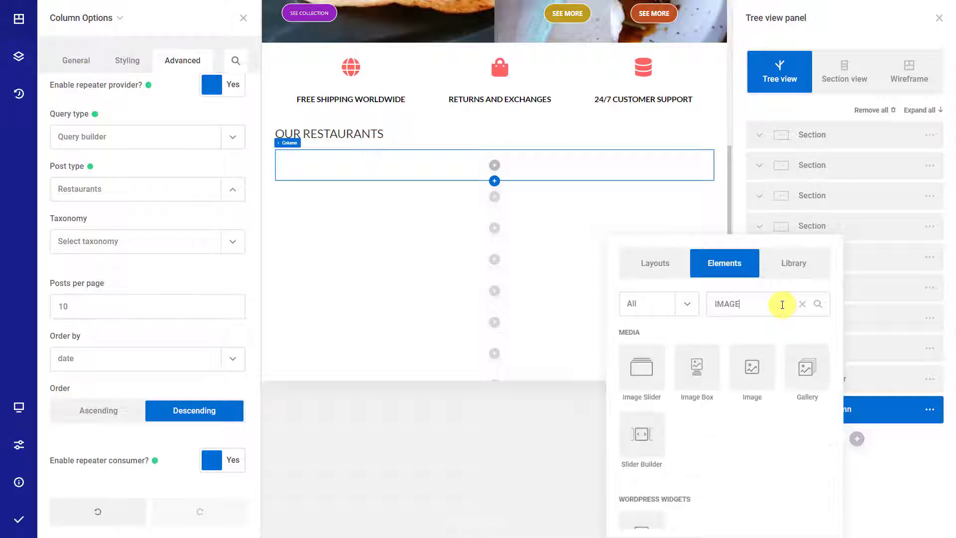
pyautogui.click(764, 369)
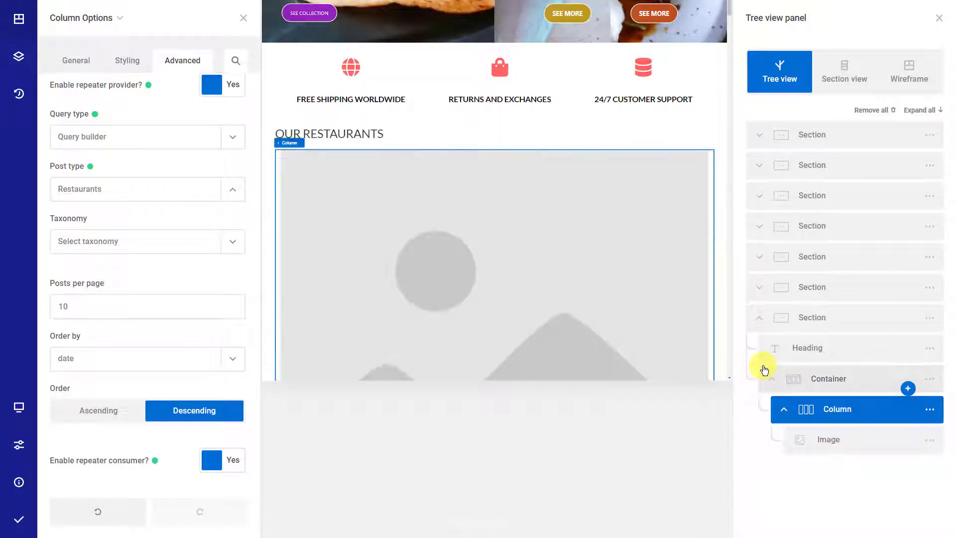
pyautogui.click(852, 435)
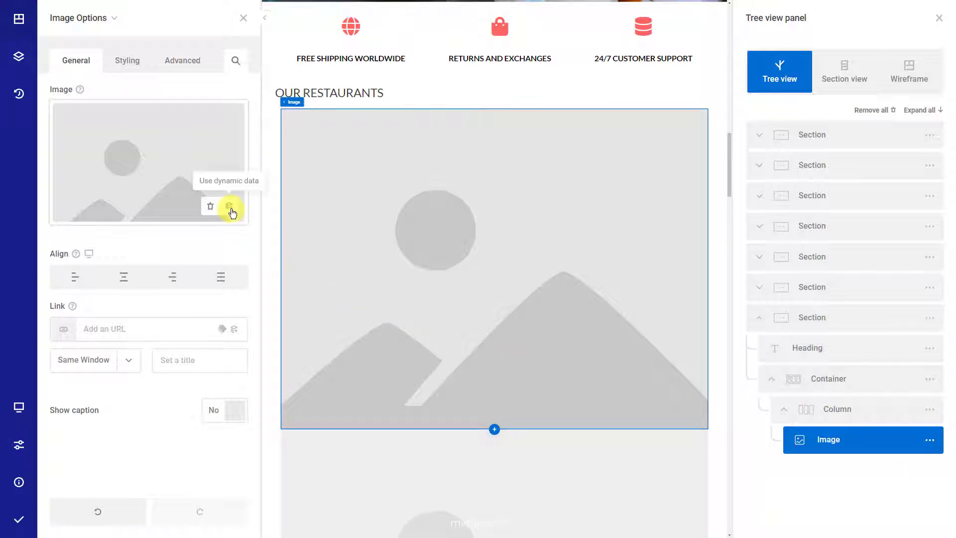
pyautogui.click(230, 209)
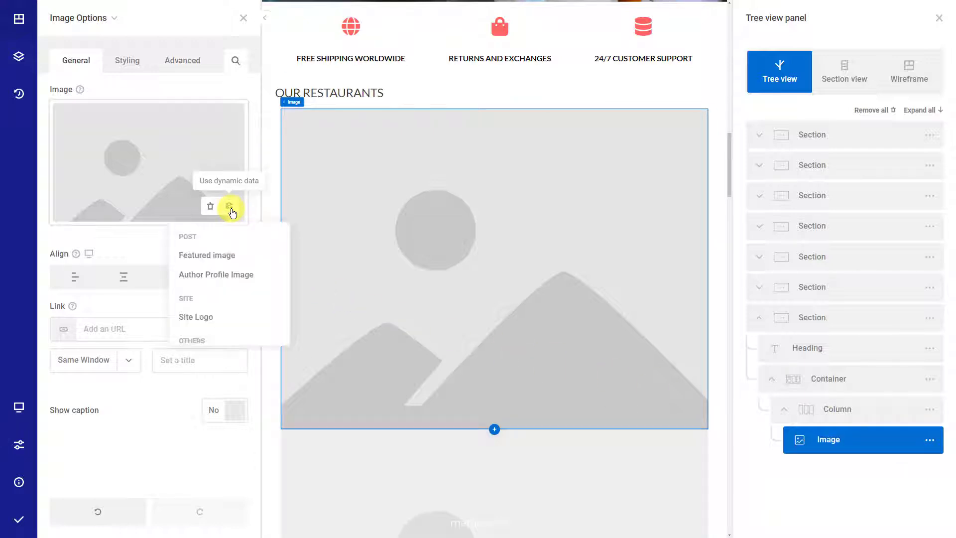
pyautogui.click(249, 256)
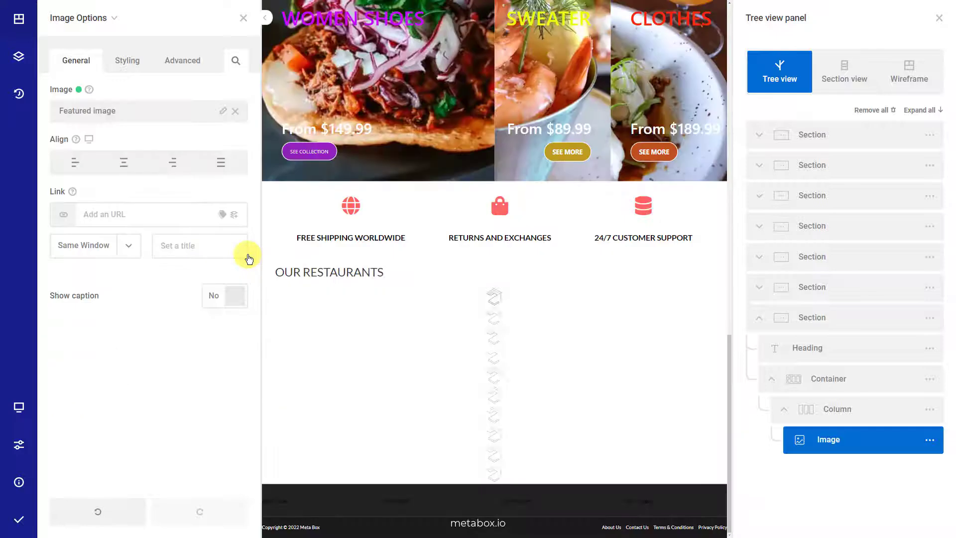
pyautogui.scroll(-15, 615, 256)
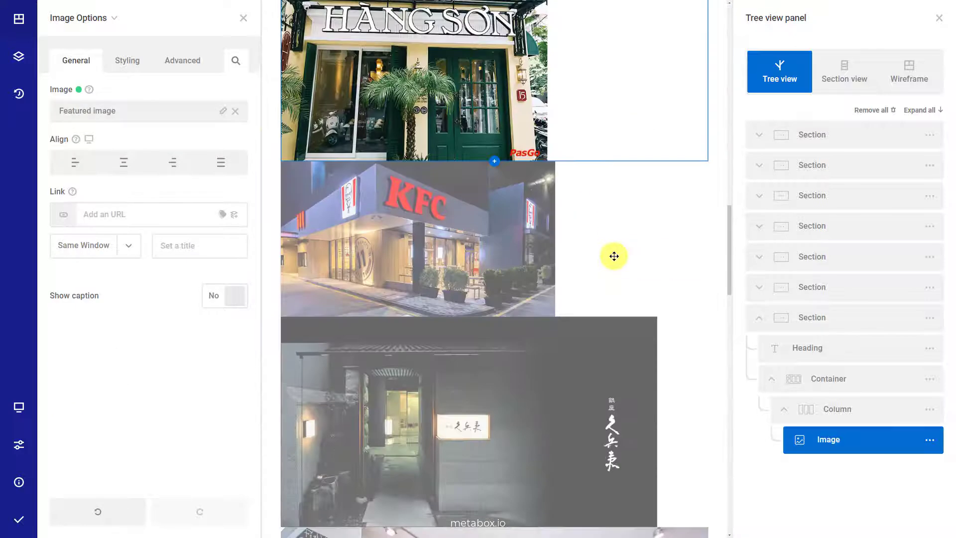
pyautogui.scroll(15, 616, 256)
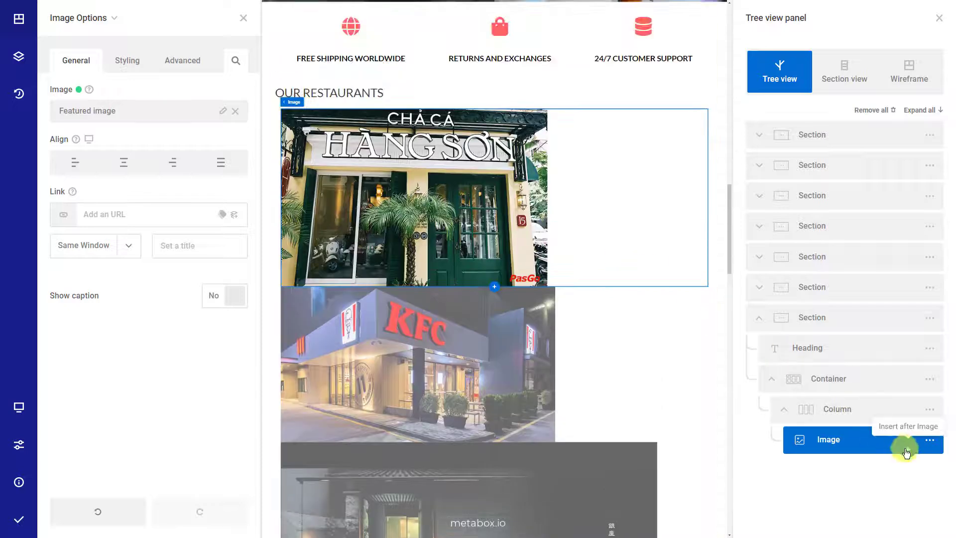
# Insert a Heading after the image in the column and fill its content dynamically with the Post title.
pyautogui.click(906, 452)
pyautogui.click(784, 267)
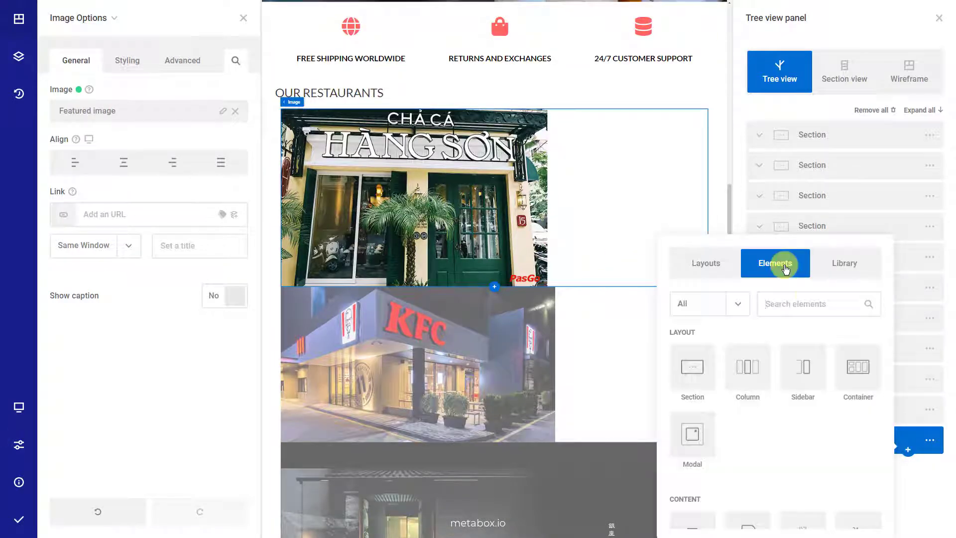
pyautogui.click(814, 303)
pyautogui.write('heading')
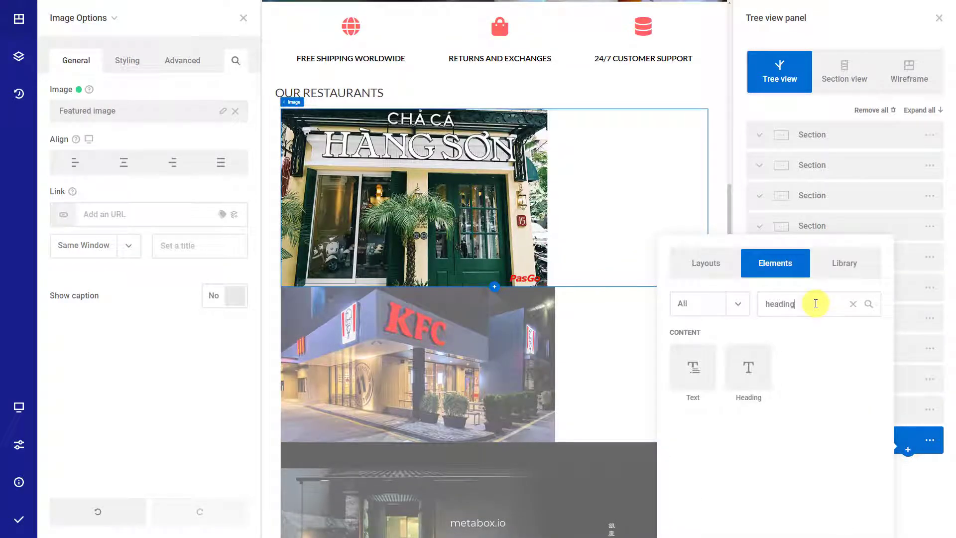
pyautogui.click(758, 366)
pyautogui.click(878, 478)
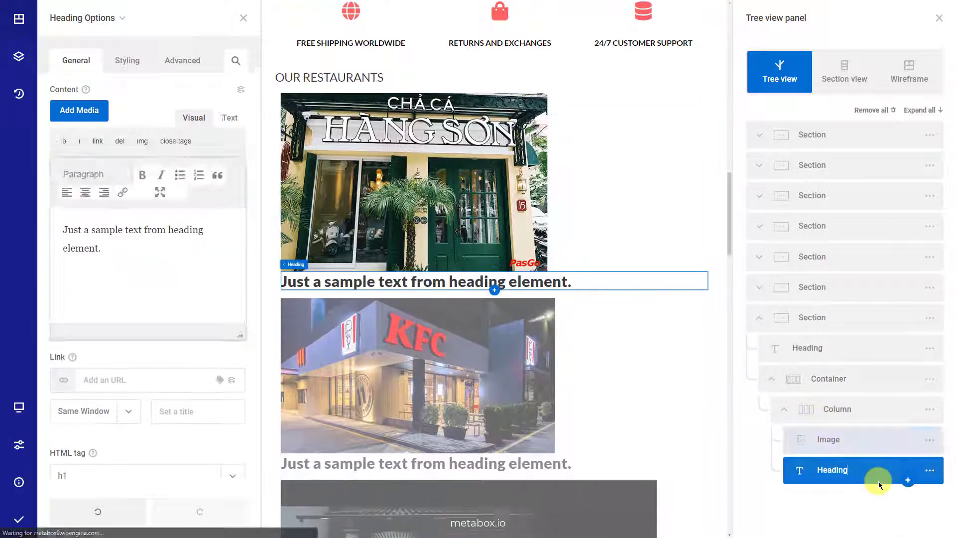
pyautogui.click(239, 93)
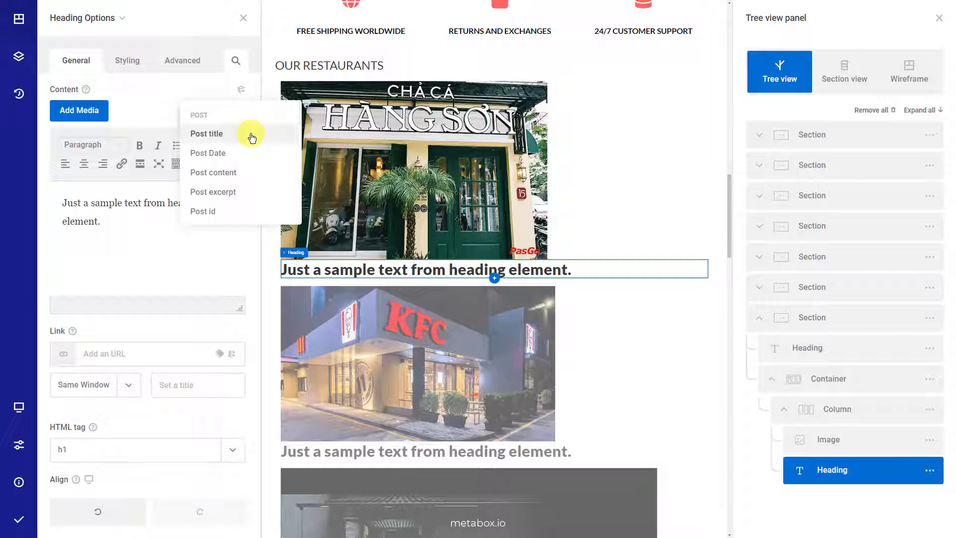
pyautogui.click(249, 134)
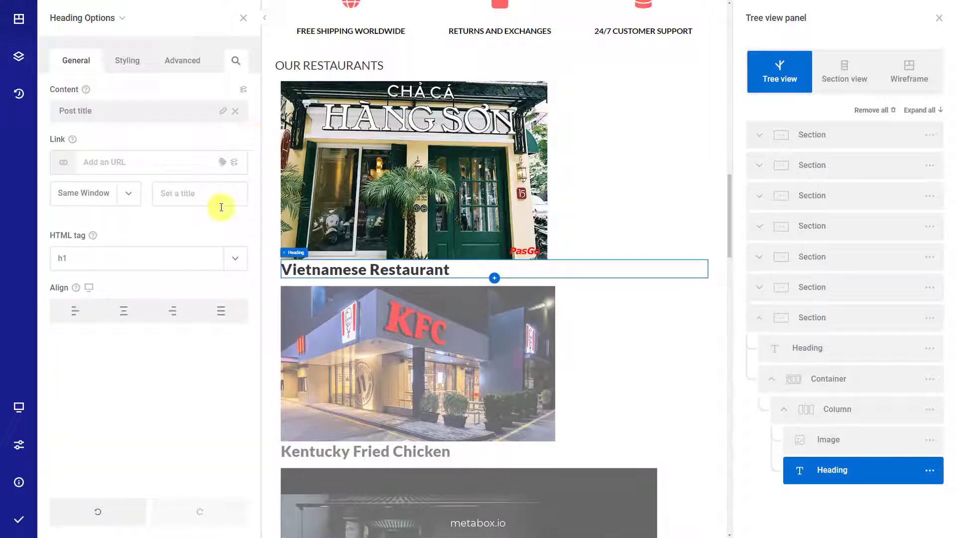
# Set the post title heading's HTML tag to h3 and insert a Text element below it in the repeating column.
pyautogui.click(199, 258)
pyautogui.click(179, 305)
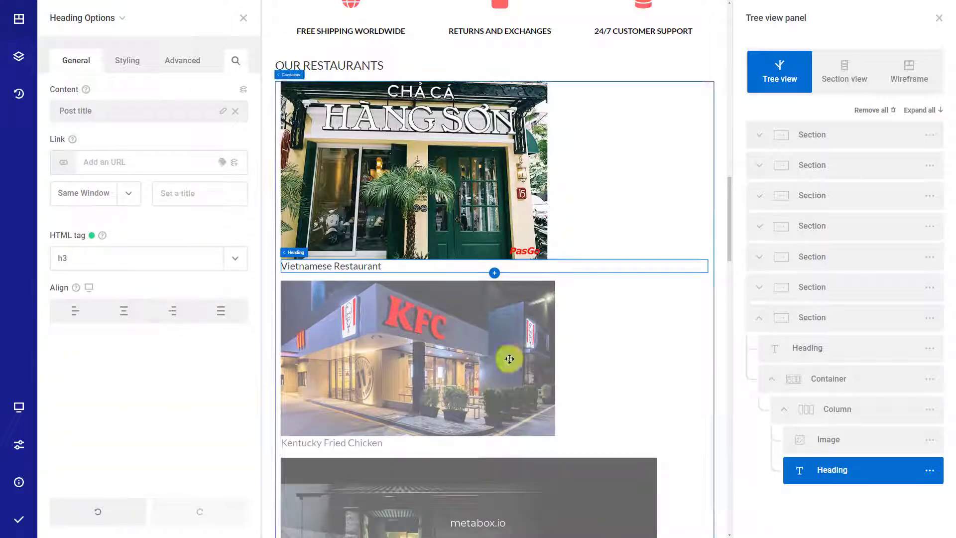
pyautogui.click(907, 482)
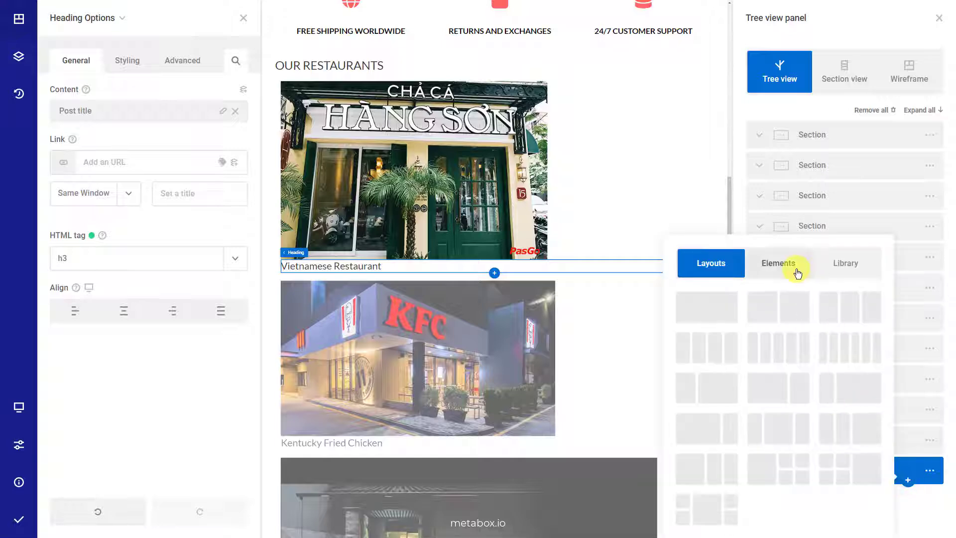
pyautogui.click(795, 268)
pyautogui.click(823, 304)
pyautogui.write('tex')
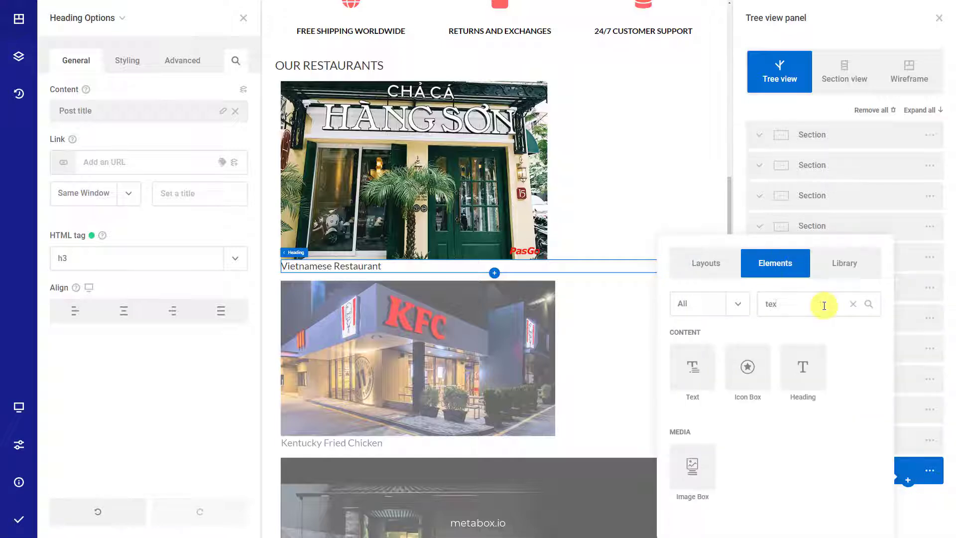
pyautogui.click(693, 371)
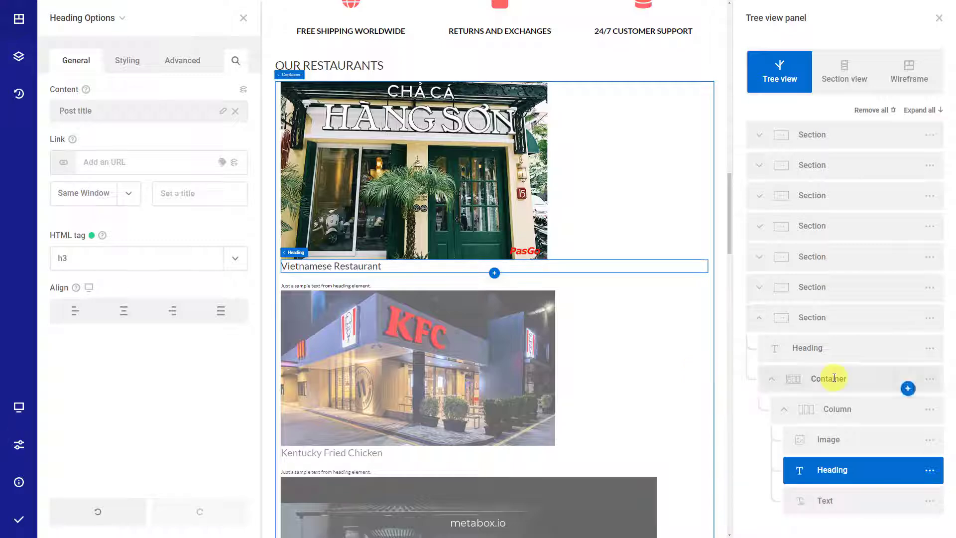
# Fill the new Text element dynamically with a Meta Box Field that displays the Restaurants Address field.
pyautogui.doubleClick(896, 500)
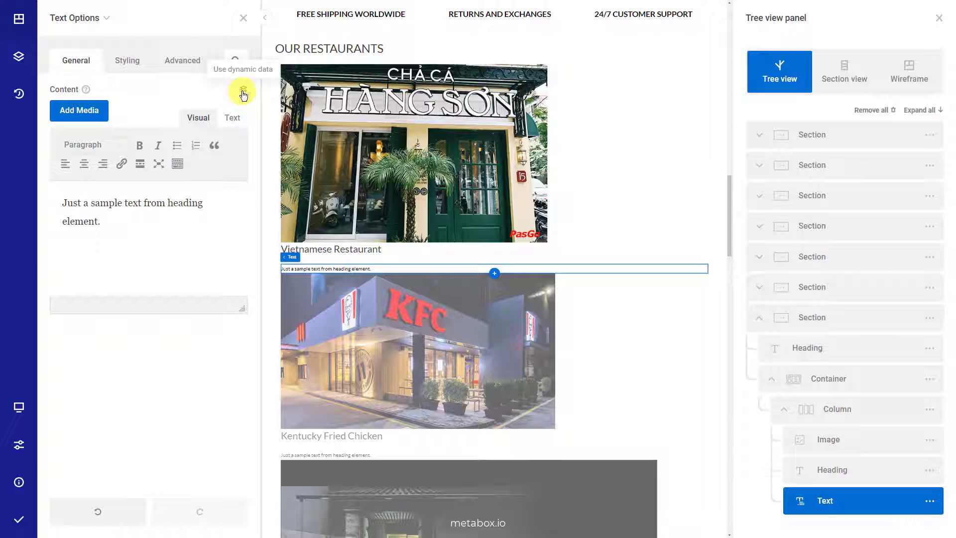
pyautogui.click(243, 92)
pyautogui.scroll(-5, 252, 141)
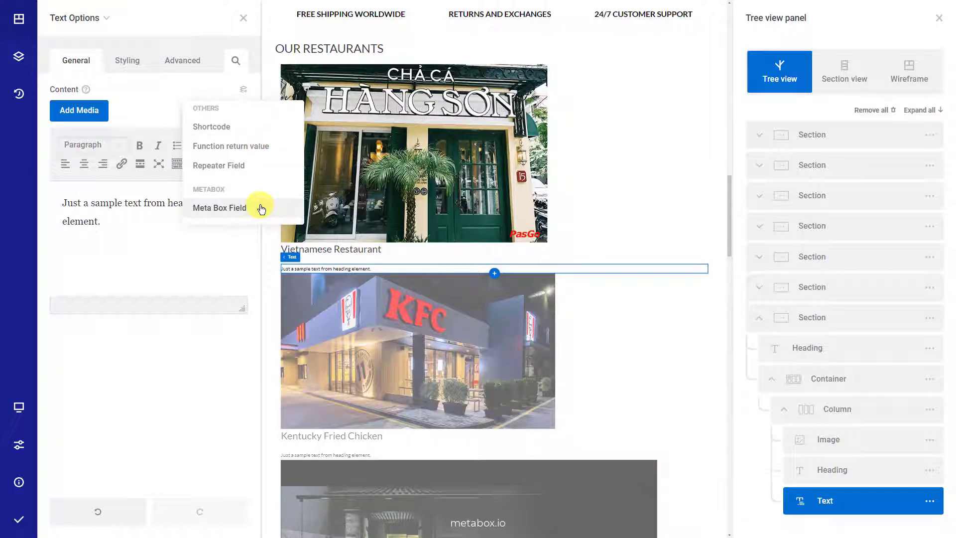
pyautogui.click(261, 208)
pyautogui.click(224, 113)
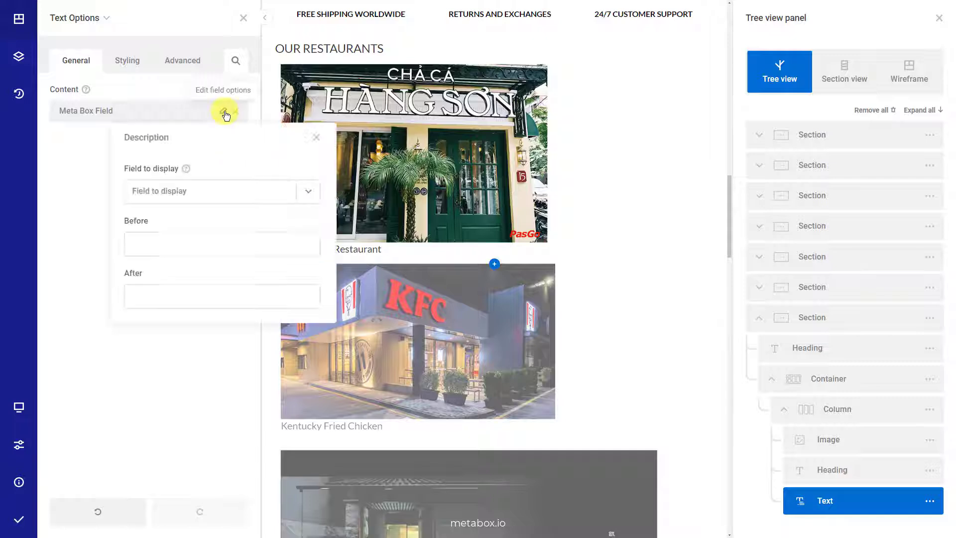
pyautogui.click(307, 191)
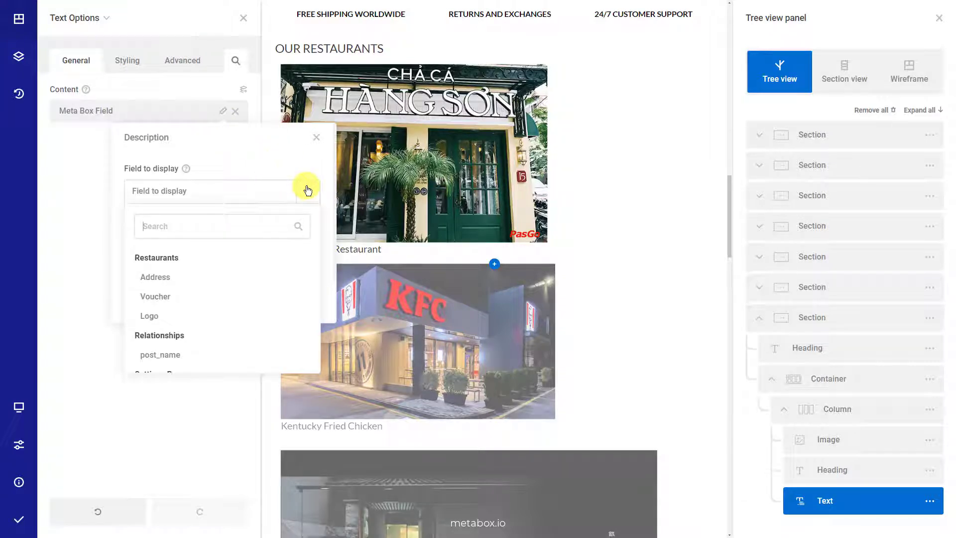
pyautogui.click(206, 278)
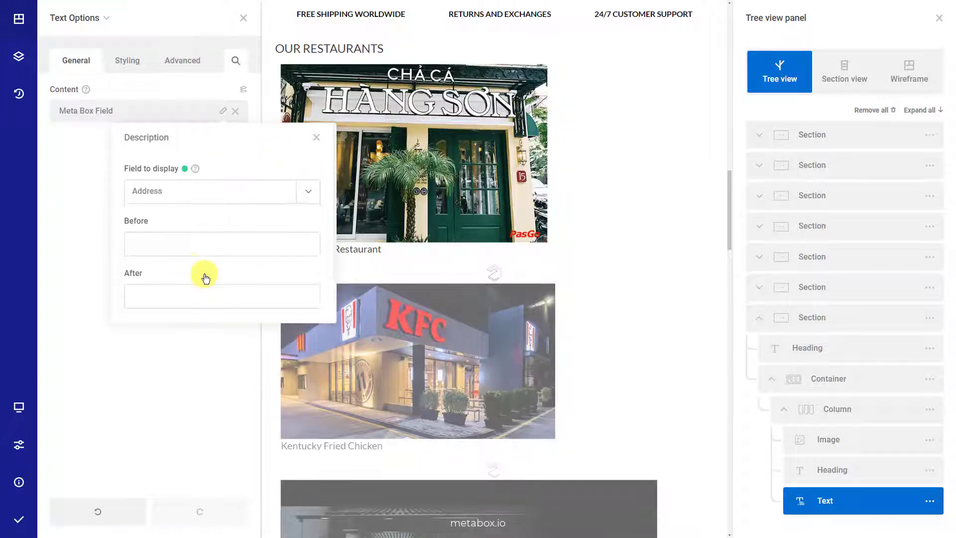
pyautogui.click(202, 119)
pyautogui.scroll(-5, 523, 337)
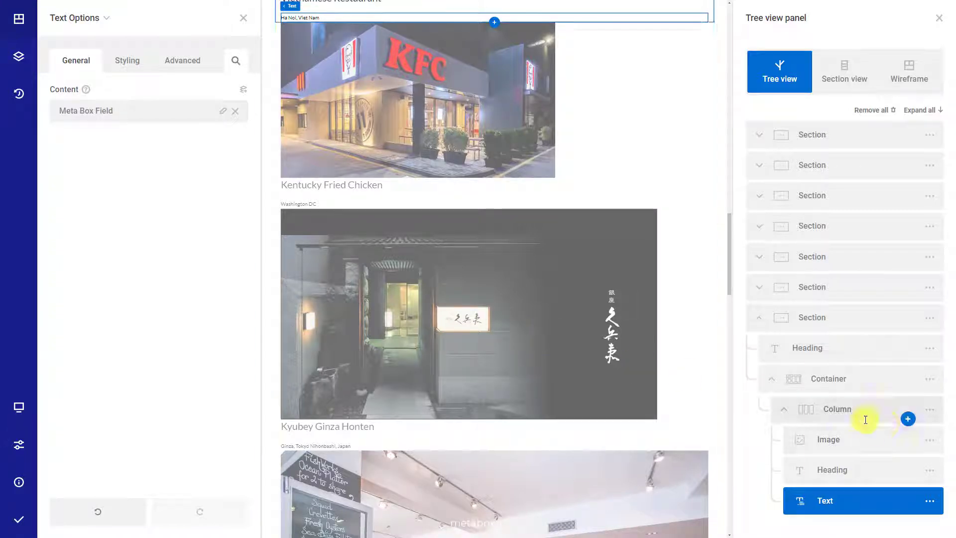
# Duplicate the address Text element and set the copy's Meta Box field to display to Voucher.
pyautogui.click(930, 501)
pyautogui.click(851, 324)
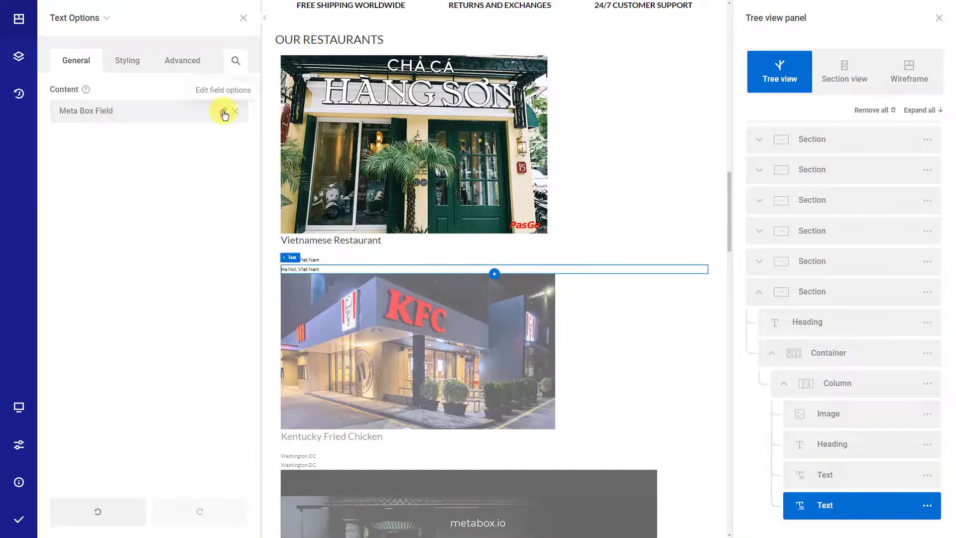
pyautogui.click(224, 113)
pyautogui.click(277, 190)
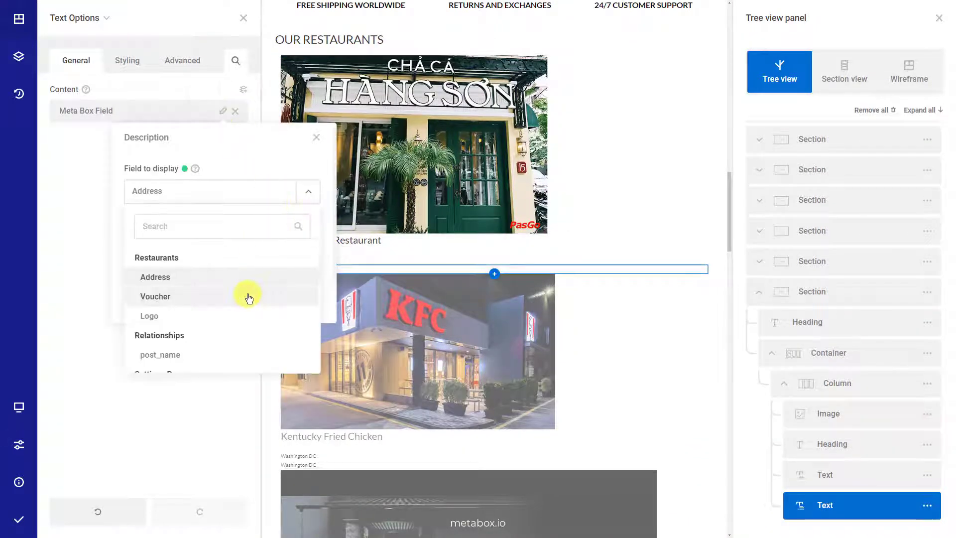
pyautogui.click(248, 297)
pyautogui.click(214, 112)
pyautogui.scroll(-5, 595, 298)
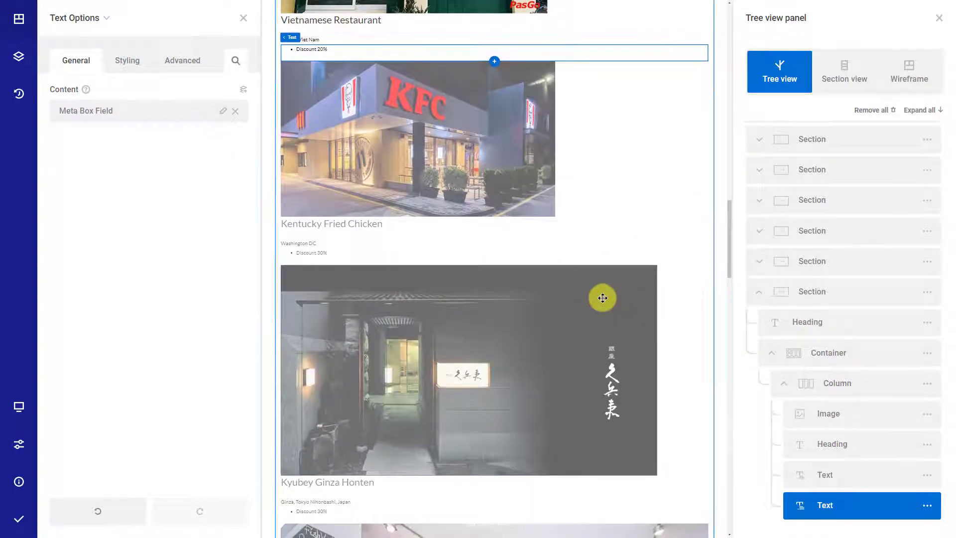
# Insert an Image element below the voucher text in the repeating column and open its options.
pyautogui.click(911, 515)
pyautogui.click(785, 261)
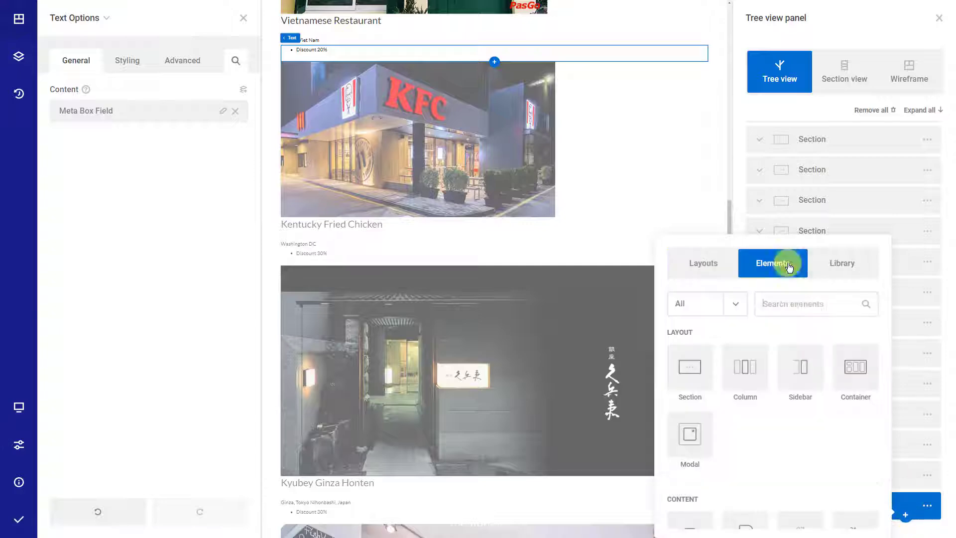
pyautogui.click(812, 303)
pyautogui.write('imege')
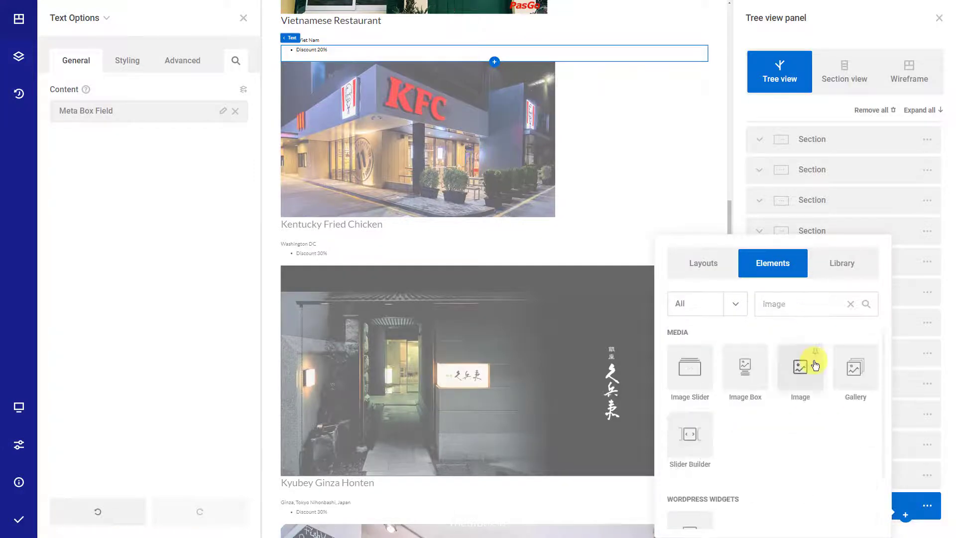
pyautogui.click(802, 364)
pyautogui.click(855, 496)
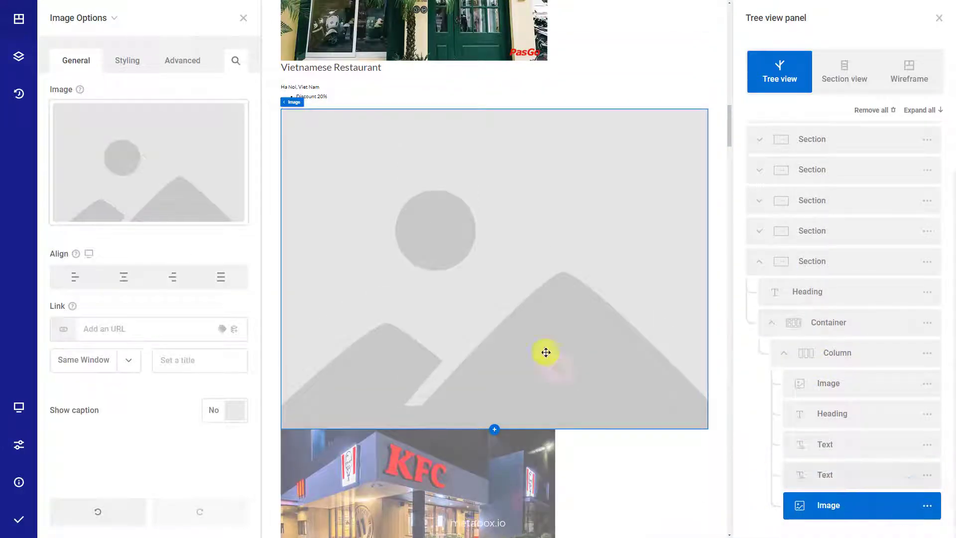
# Fill the new Image element dynamically with a Meta Box Field that displays the Restaurants Logo field.
pyautogui.click(228, 206)
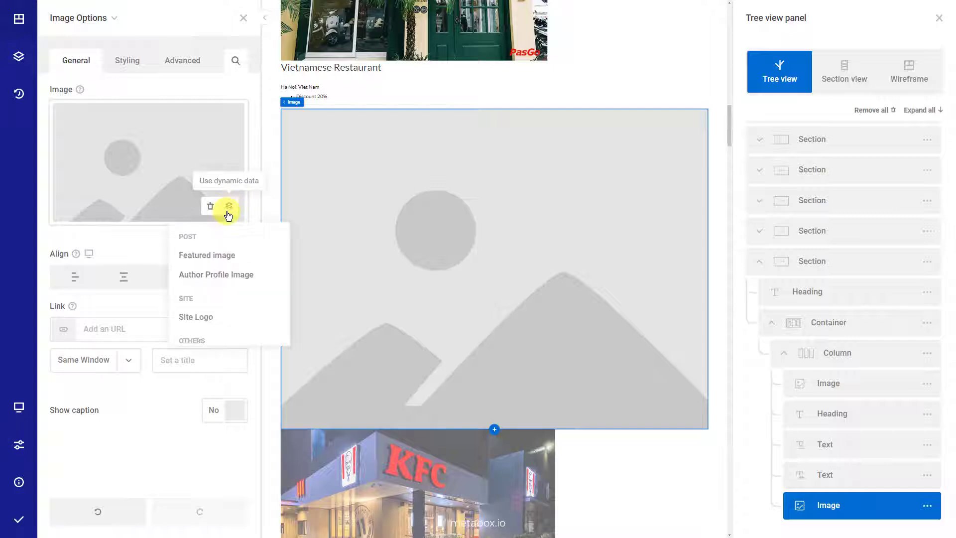
pyautogui.scroll(-3, 249, 284)
pyautogui.click(250, 329)
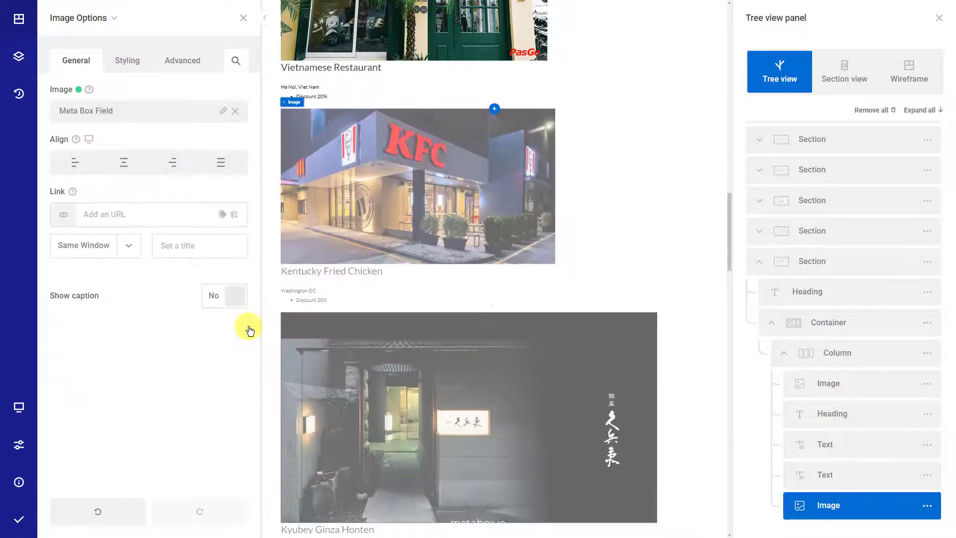
pyautogui.click(223, 111)
pyautogui.click(297, 191)
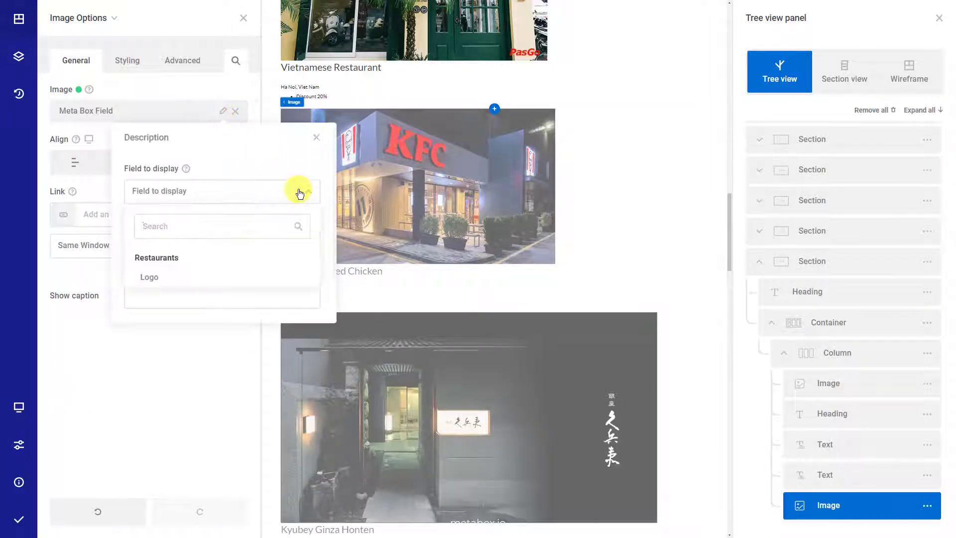
pyautogui.click(232, 273)
pyautogui.click(222, 117)
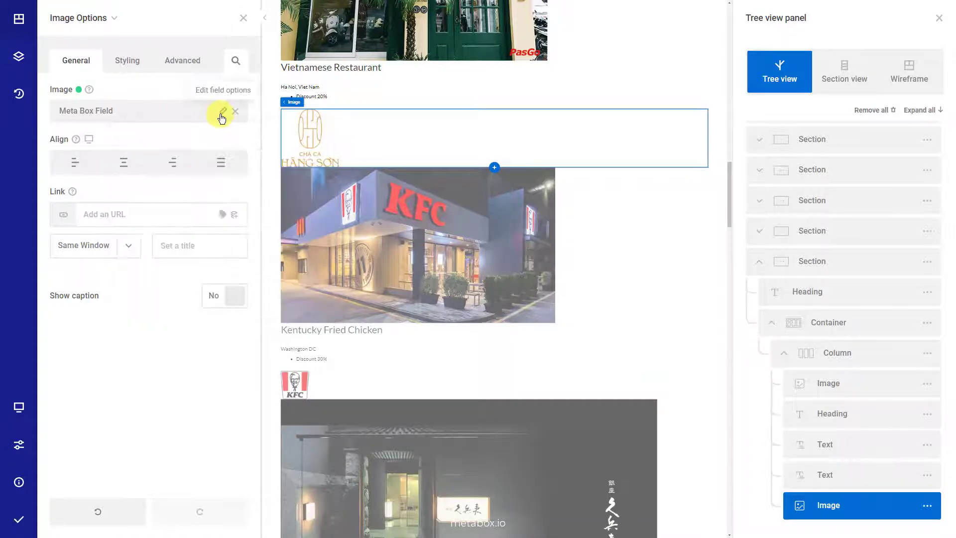
pyautogui.scroll(-10, 604, 219)
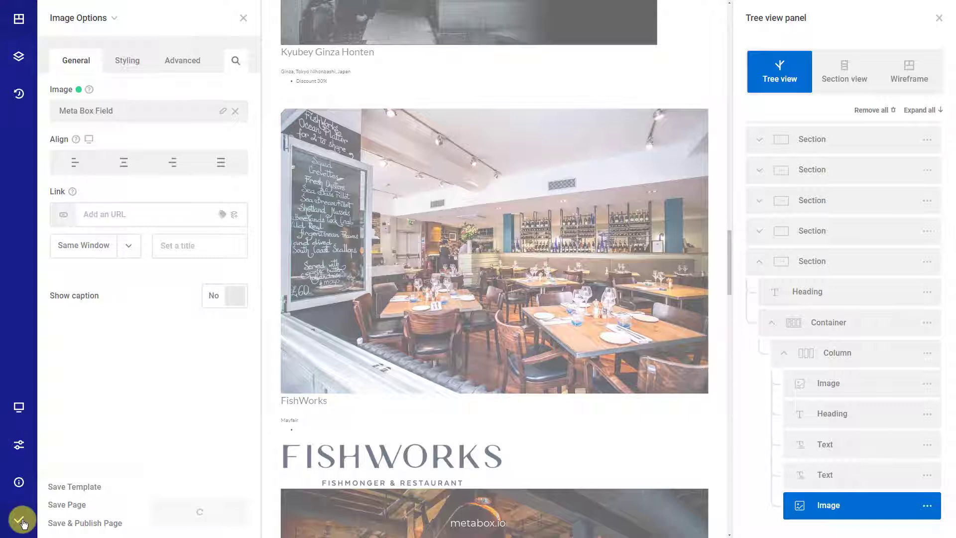
# Save and publish the page, and review the restaurant list on the live page.
pyautogui.click(49, 523)
pyautogui.moveTo(19, 482)
pyautogui.click(94, 493)
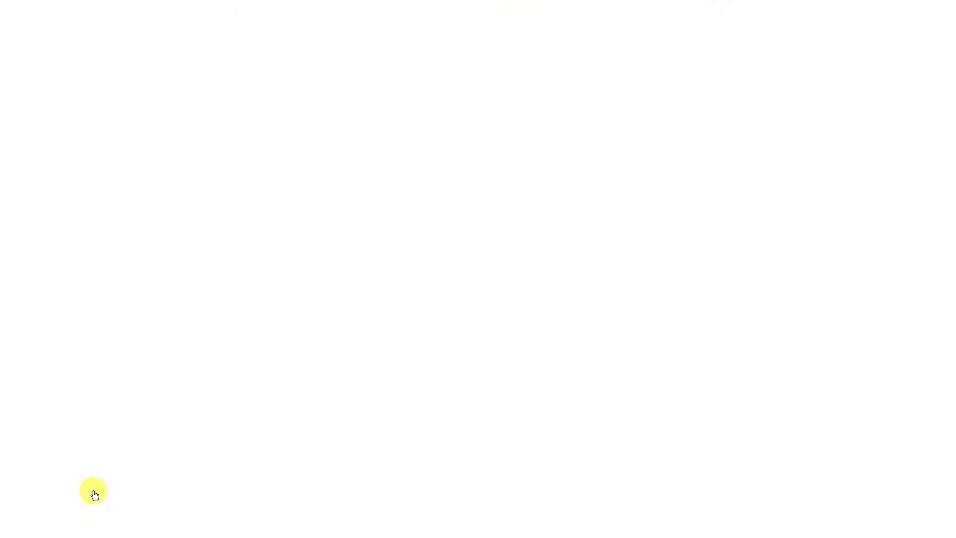
pyautogui.scroll(-15, 787, 307)
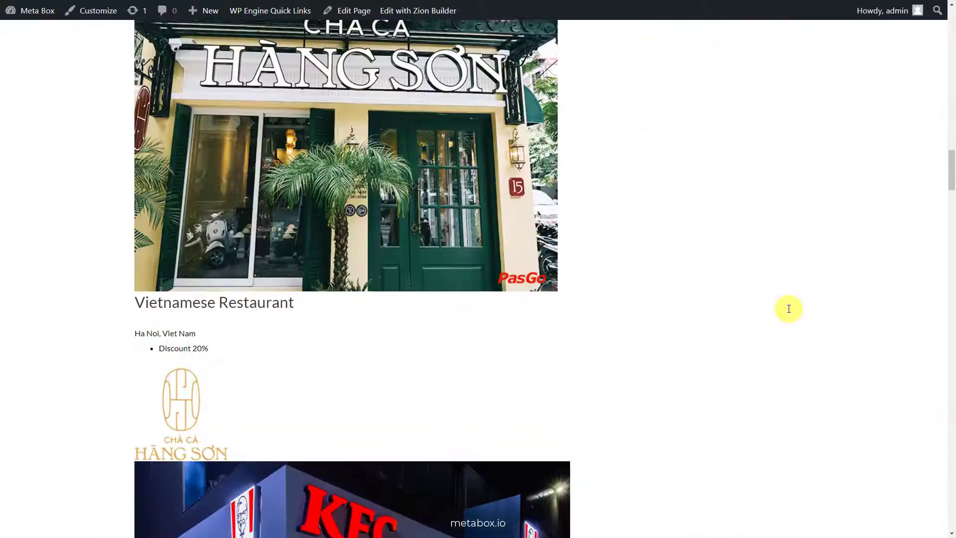
pyautogui.scroll(-20, 788, 309)
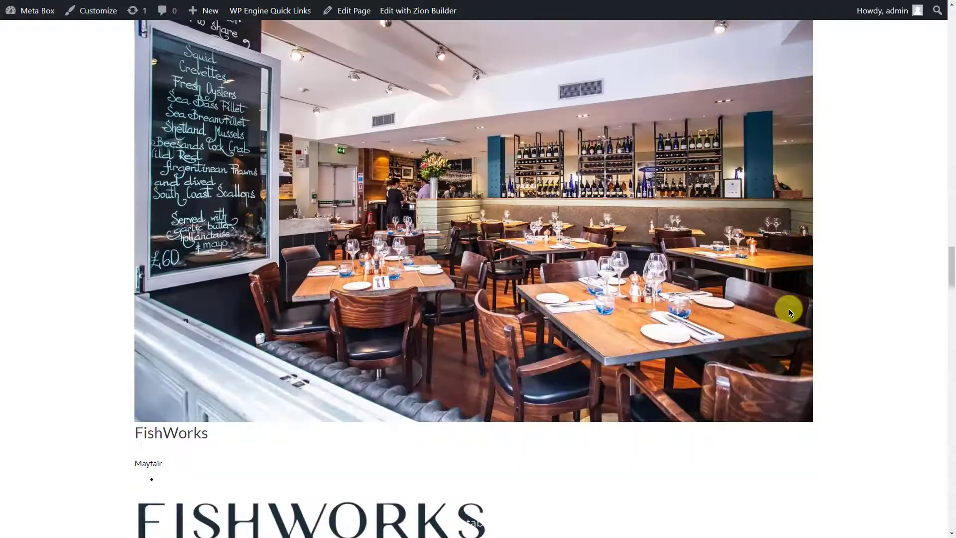
pyautogui.scroll(-2, 788, 308)
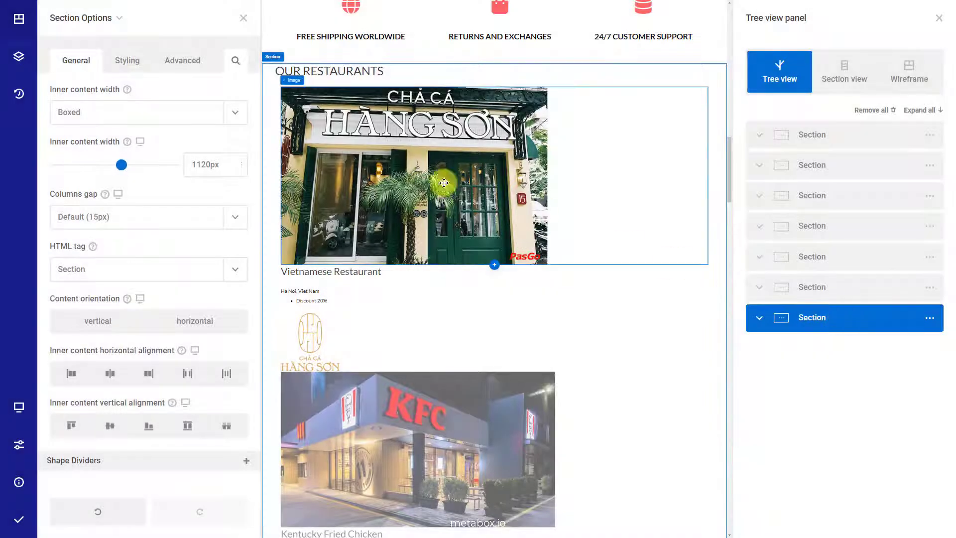
# Set the restaurants section wrapper's top and bottom margins to 70px.
pyautogui.click(137, 66)
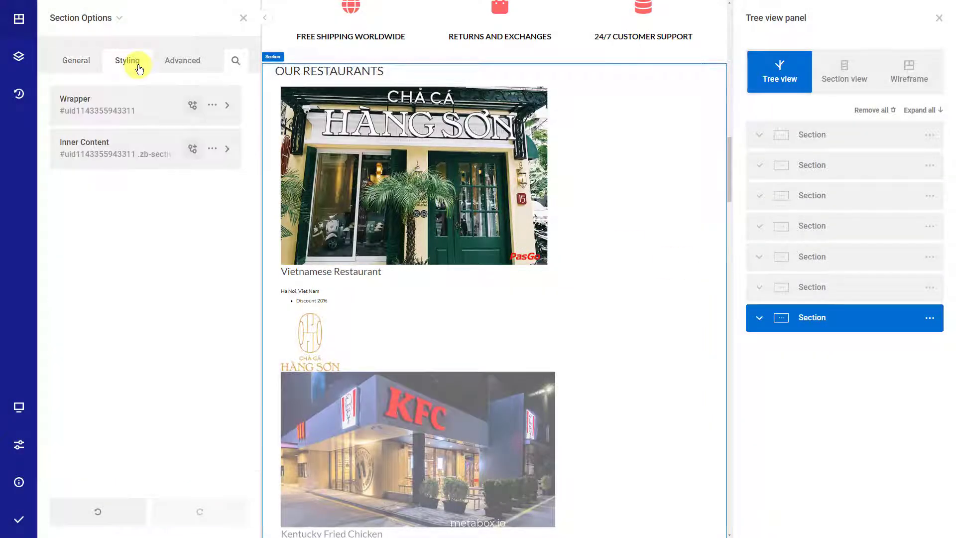
pyautogui.click(159, 99)
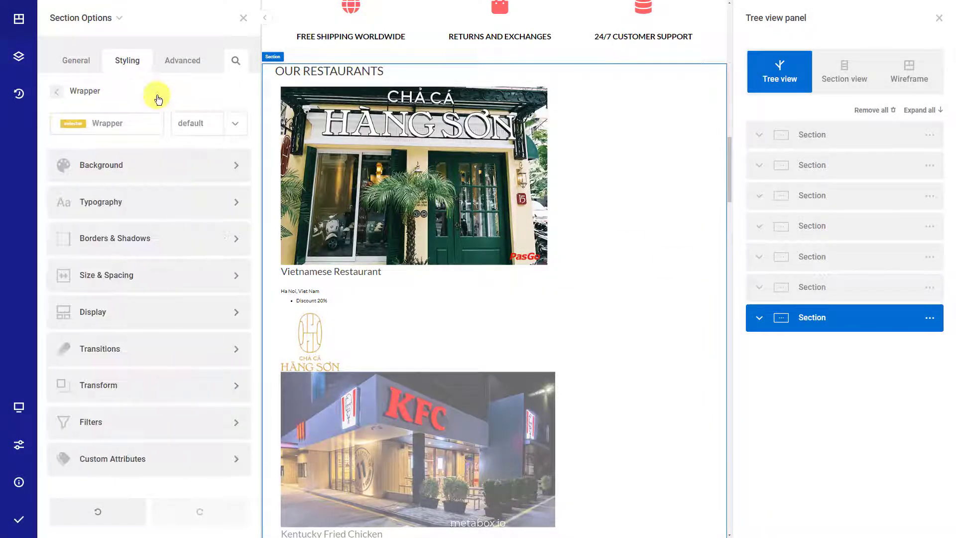
pyautogui.click(167, 274)
pyautogui.click(159, 171)
pyautogui.write('70')
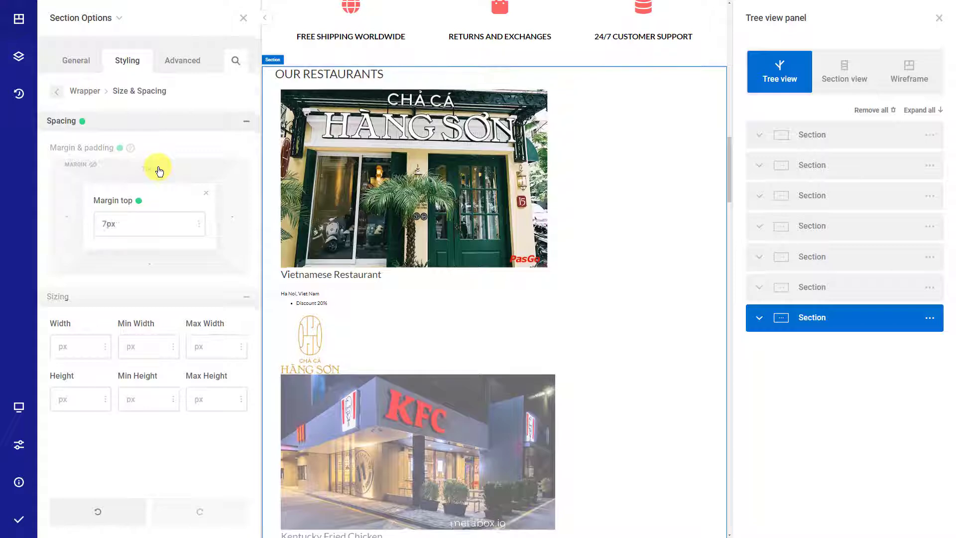
pyautogui.click(145, 253)
pyautogui.click(147, 265)
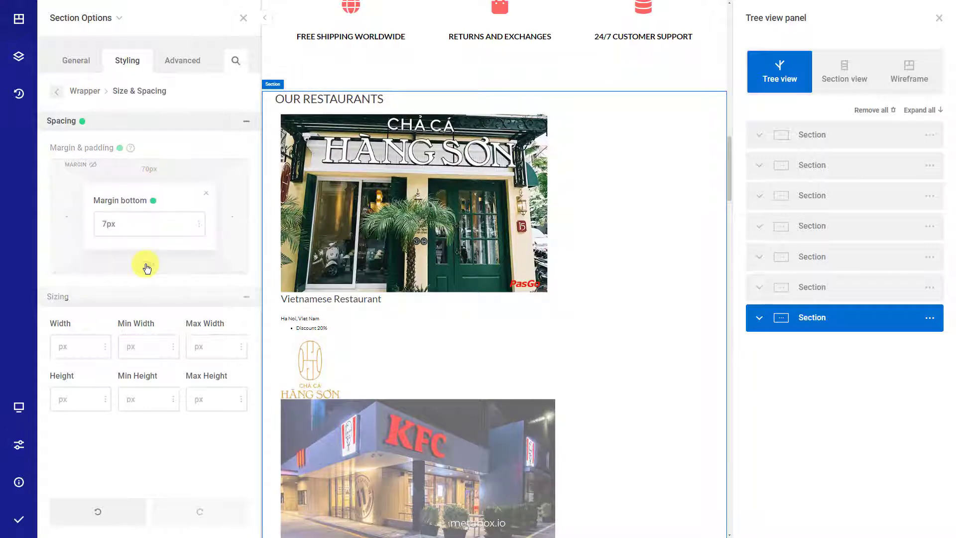
pyautogui.write('70')
# Center-align the OUR RESTAURANTS heading in its wrapper typography and set its font family to Segoe UI.
pyautogui.click(759, 318)
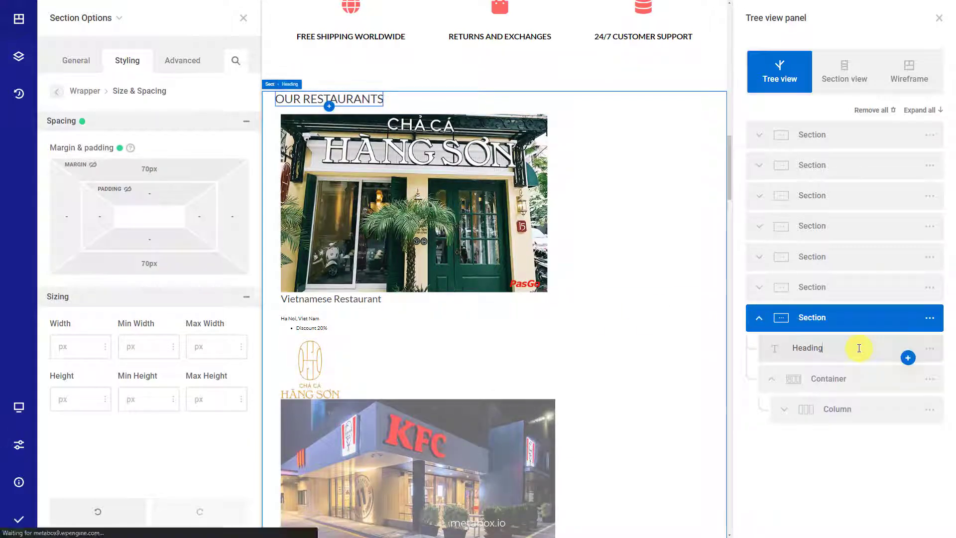
pyautogui.click(855, 345)
pyautogui.click(128, 61)
pyautogui.click(164, 107)
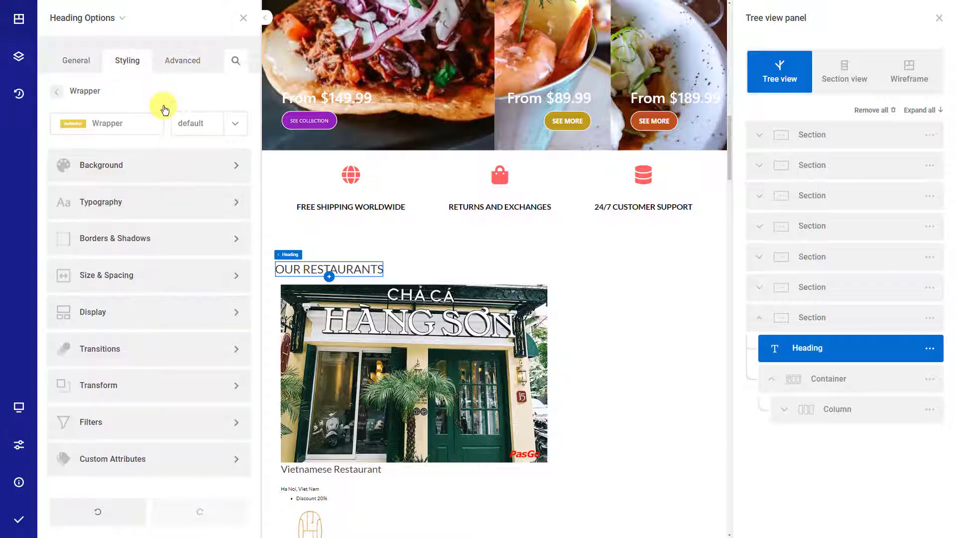
pyautogui.click(198, 202)
pyautogui.click(109, 170)
pyautogui.click(128, 220)
pyautogui.click(118, 337)
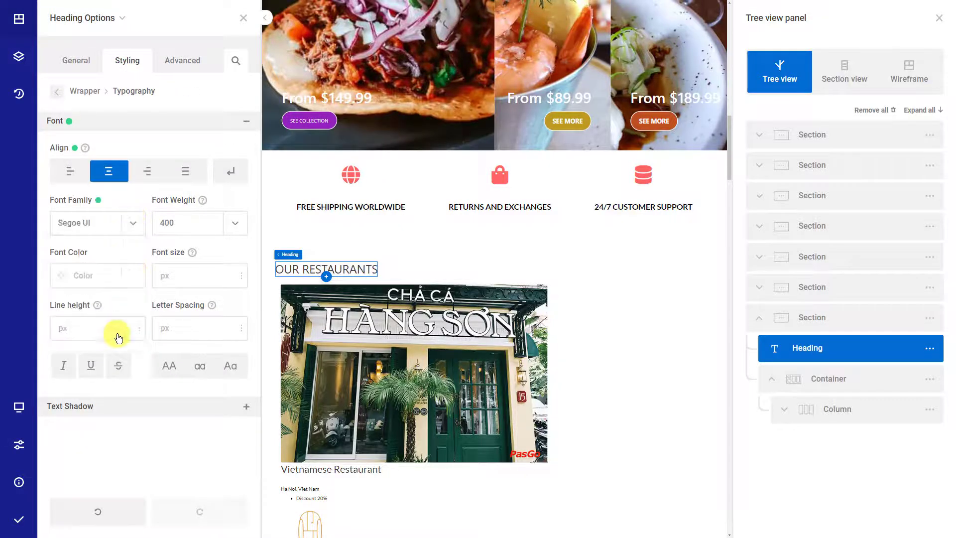
# Set the OUR RESTAURANTS heading's font weight to 700, font color to #eee and font size to 52px.
pyautogui.click(235, 222)
pyautogui.click(199, 351)
pyautogui.click(63, 275)
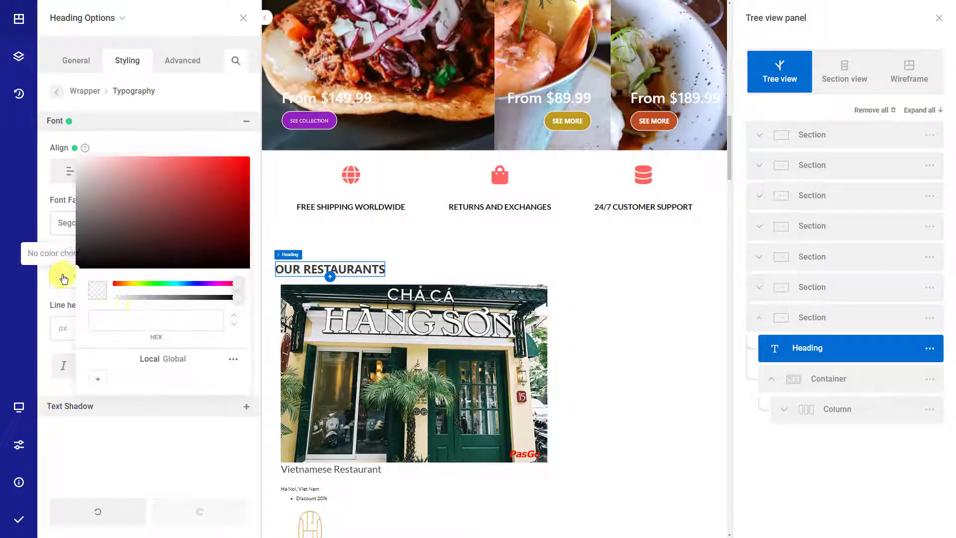
pyautogui.click(171, 322)
pyautogui.write('#eee')
pyautogui.click(66, 275)
pyautogui.doubleClick(202, 280)
pyautogui.write('52')
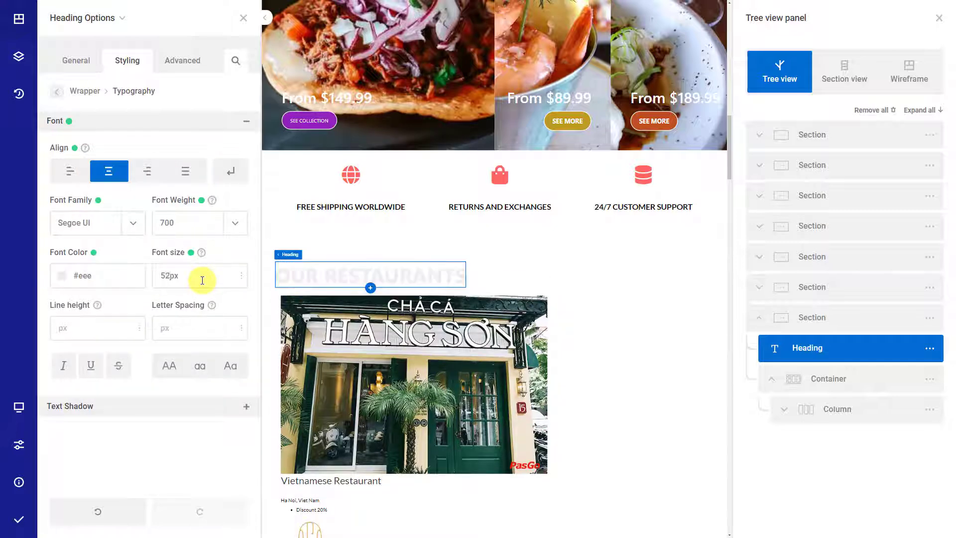
# Set the OUR RESTAURANTS heading wrapper's width to 100%.
pyautogui.click(57, 92)
pyautogui.click(164, 276)
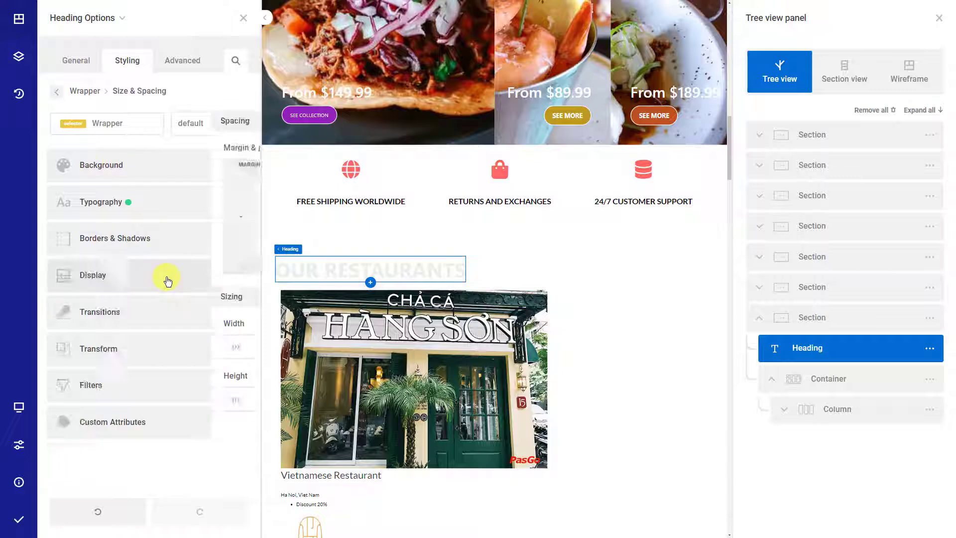
pyautogui.click(105, 345)
pyautogui.click(104, 292)
pyautogui.write('100')
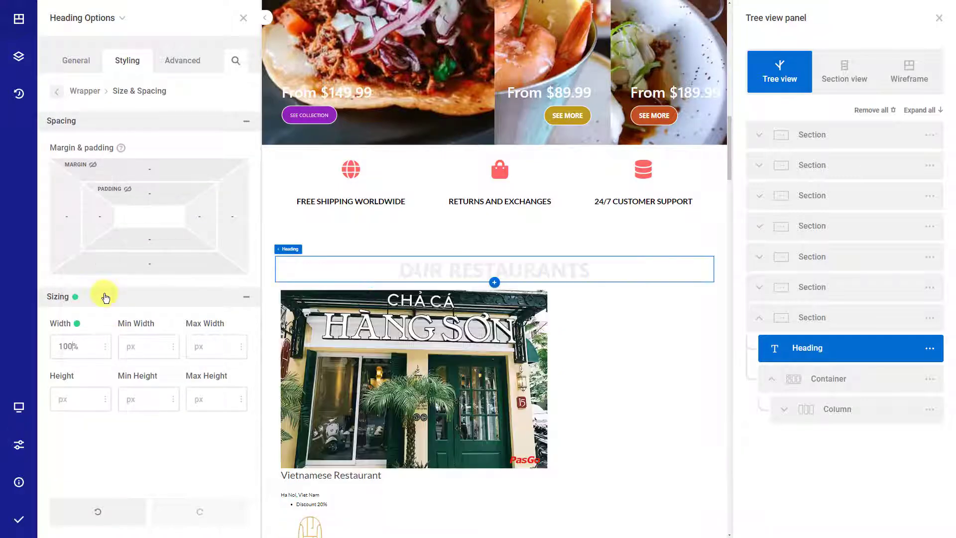
# Set the top and bottom margins of the container below the OUR RESTAURANTS heading to 50px.
pyautogui.click(874, 380)
pyautogui.click(129, 61)
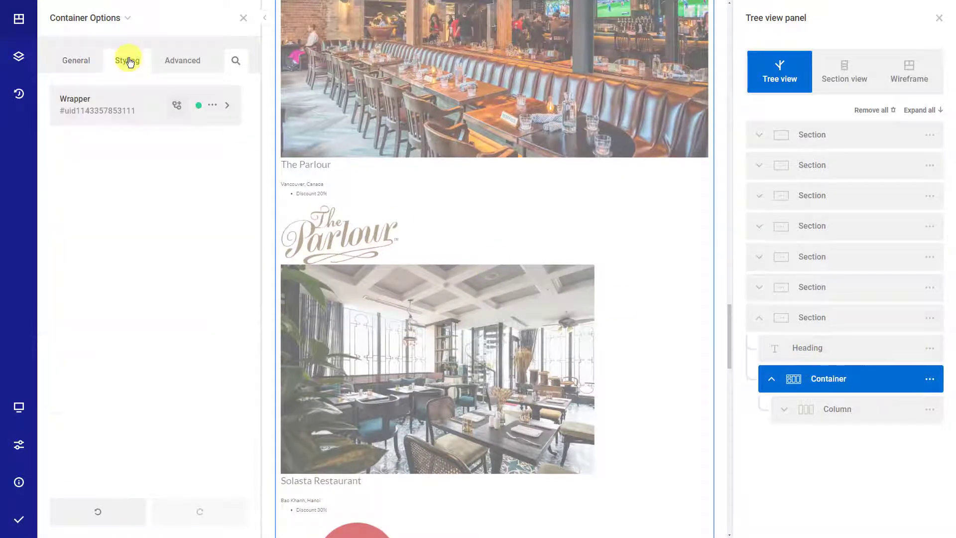
pyautogui.click(138, 106)
pyautogui.click(178, 276)
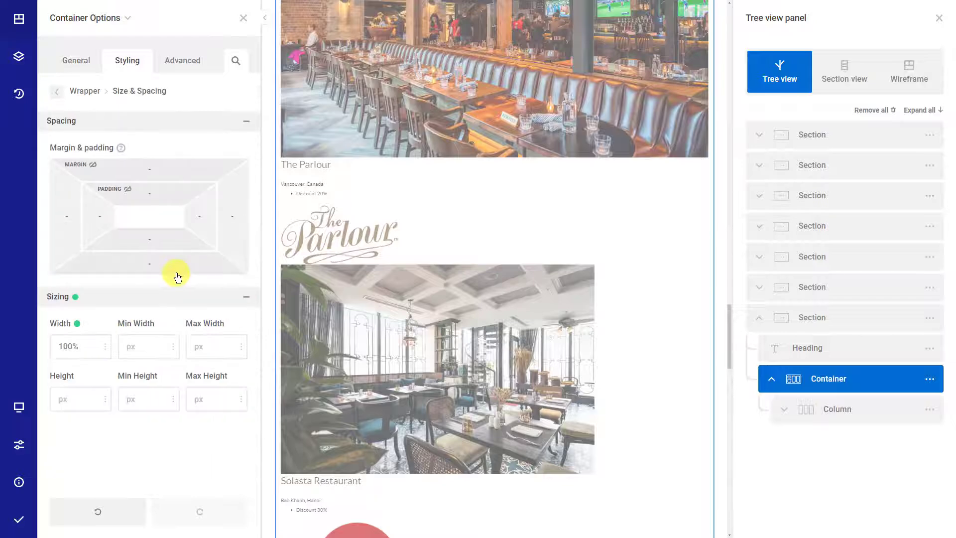
pyautogui.click(150, 169)
pyautogui.write('50')
pyautogui.press('Return')
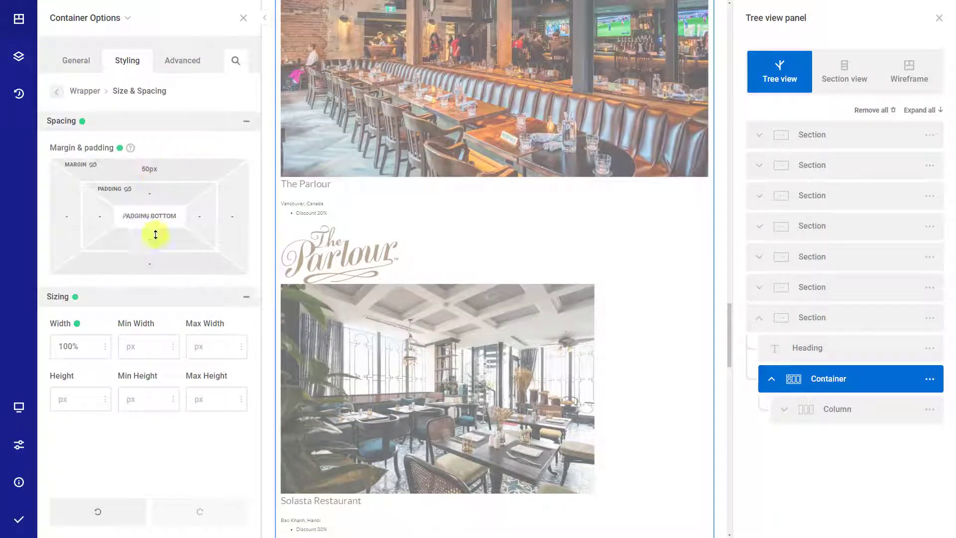
pyautogui.click(150, 264)
pyautogui.write('50')
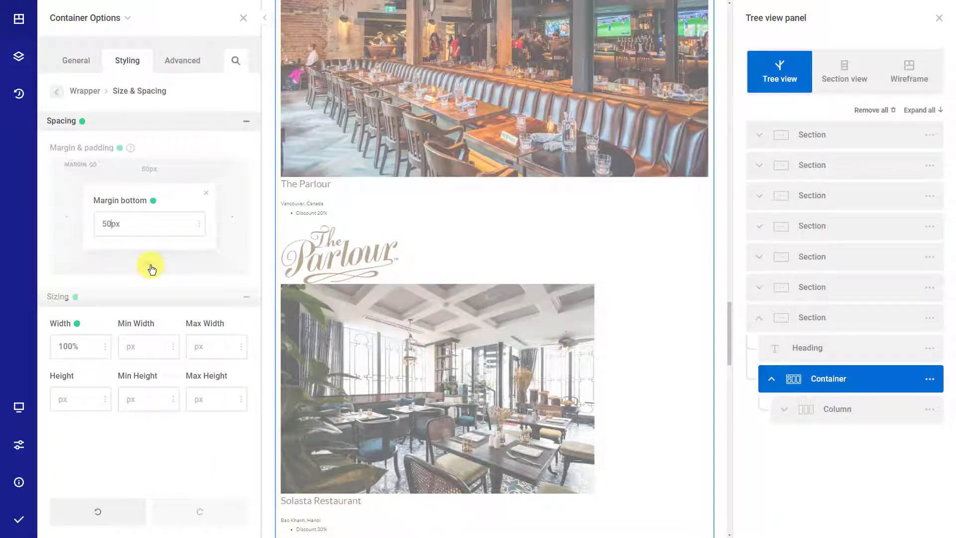
# Set the restaurant column wrapper's right margin to 15px and remove its inner padding.
pyautogui.click(871, 408)
pyautogui.click(126, 60)
pyautogui.click(155, 105)
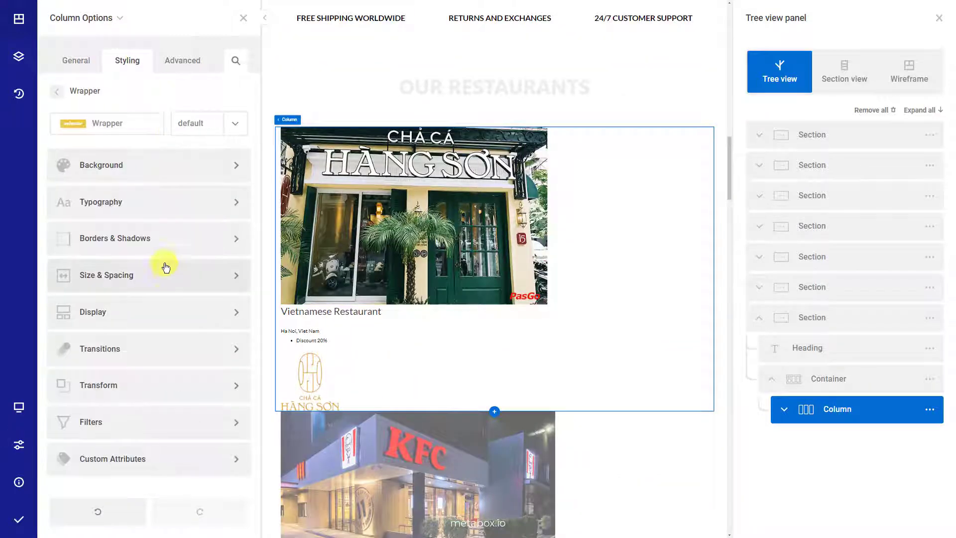
pyautogui.click(164, 271)
pyautogui.click(234, 223)
pyautogui.write('15')
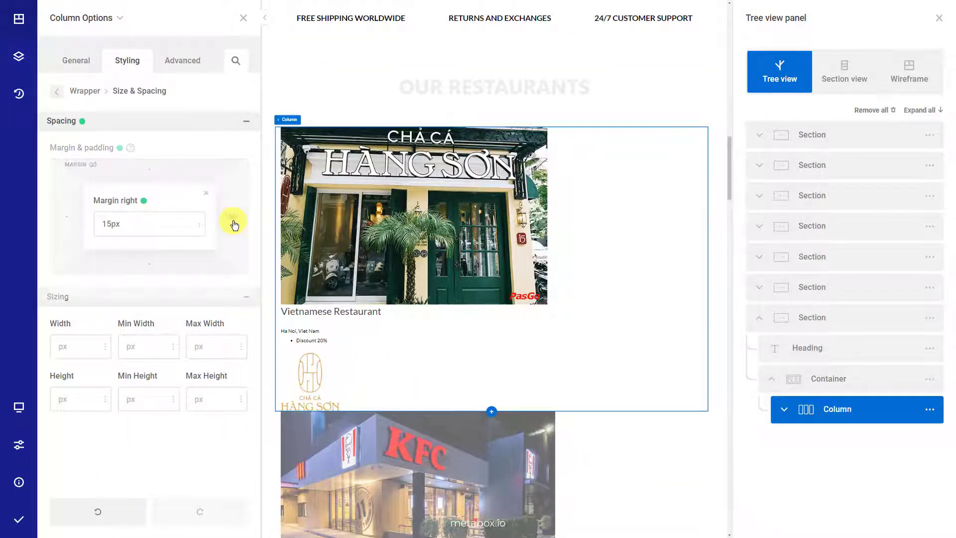
pyautogui.press('Return')
pyautogui.click(144, 195)
# Set the restaurant column wrapper's display mode to block.
pyautogui.click(56, 91)
pyautogui.click(170, 307)
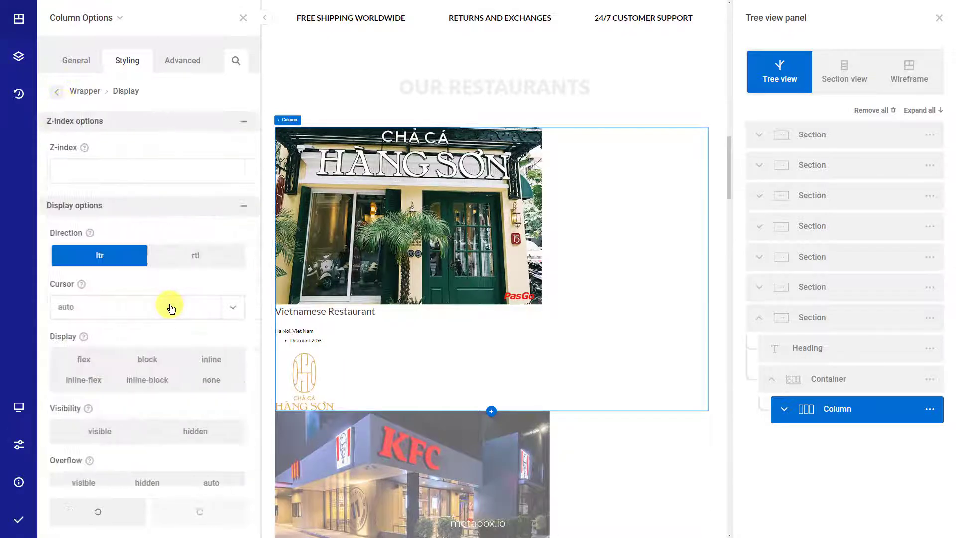
pyautogui.click(149, 358)
# Set the width of the restaurant's featured image to 100% in its image styles.
pyautogui.click(780, 411)
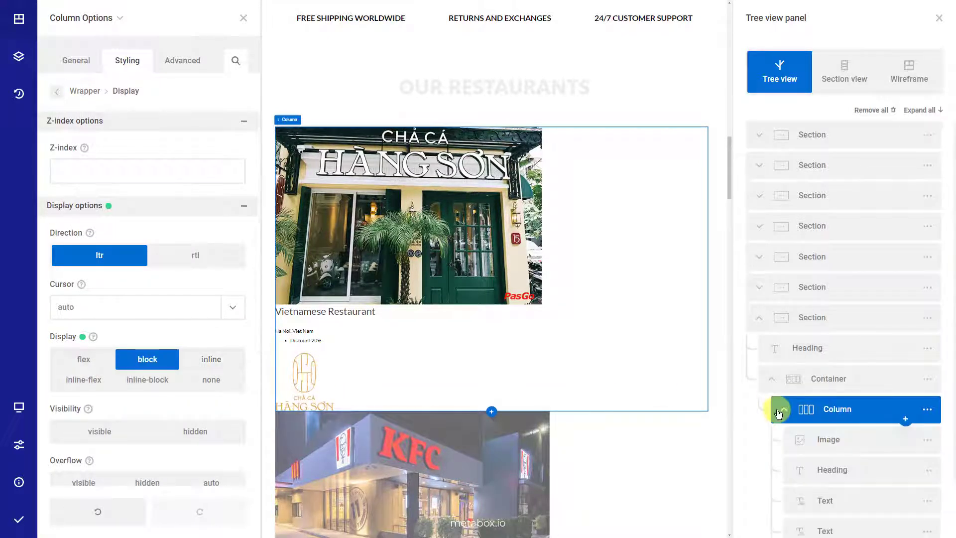
pyautogui.click(860, 436)
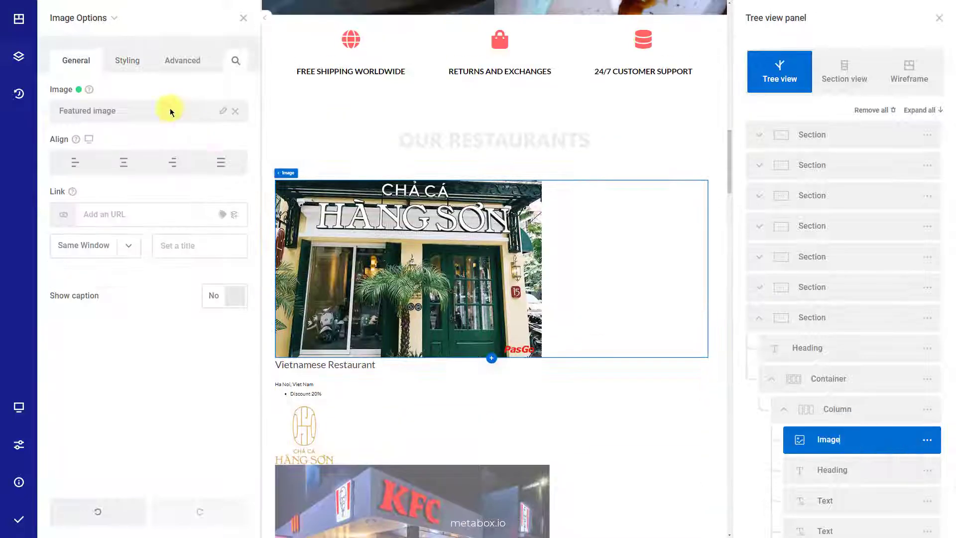
pyautogui.click(129, 62)
pyautogui.click(170, 190)
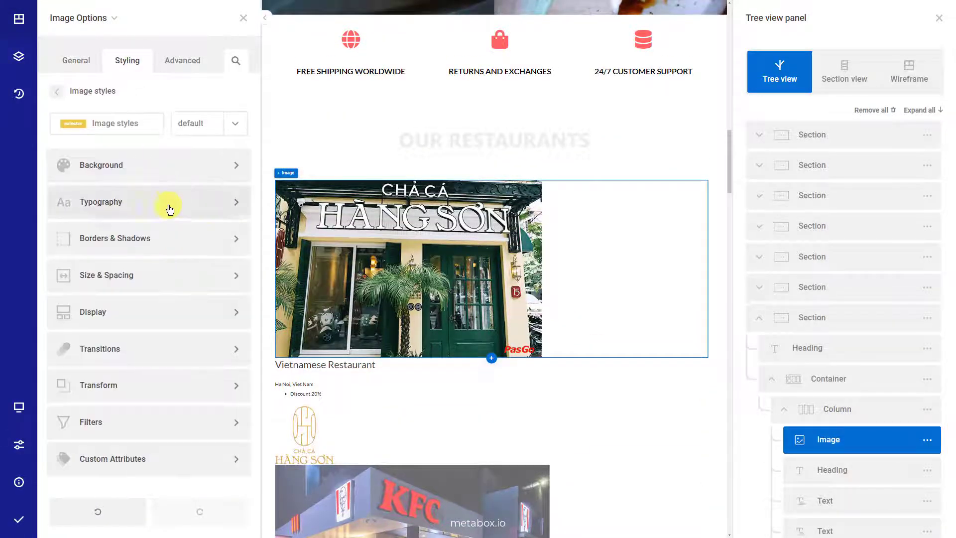
pyautogui.click(160, 278)
pyautogui.click(106, 347)
pyautogui.click(96, 295)
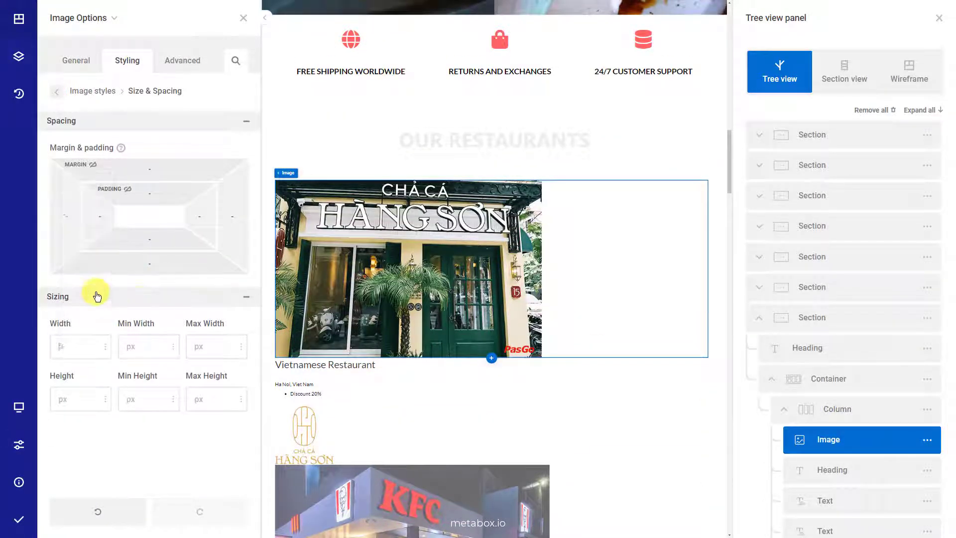
pyautogui.write('100')
# Set the restaurant name heading's margins to 0px on all four sides.
pyautogui.scroll(-1, 870, 372)
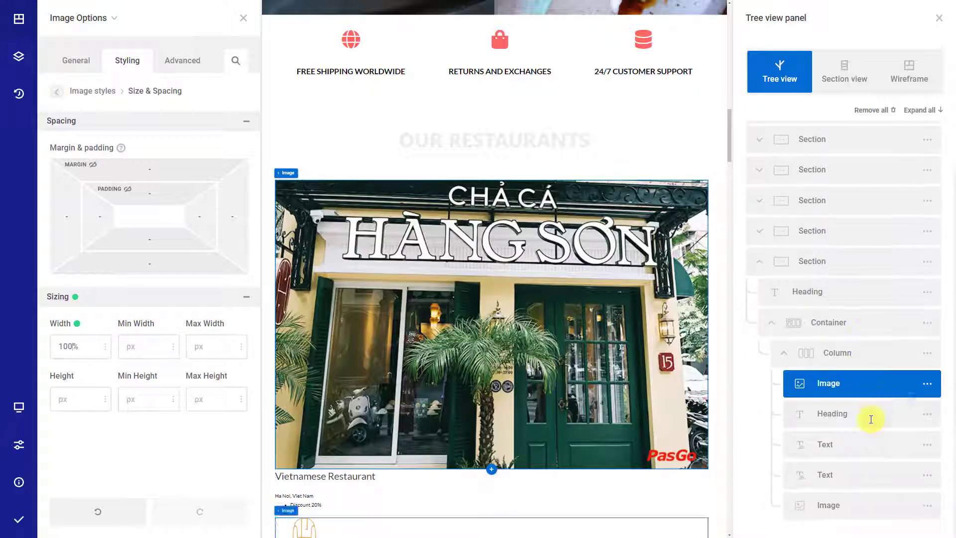
pyautogui.click(868, 416)
pyautogui.click(123, 62)
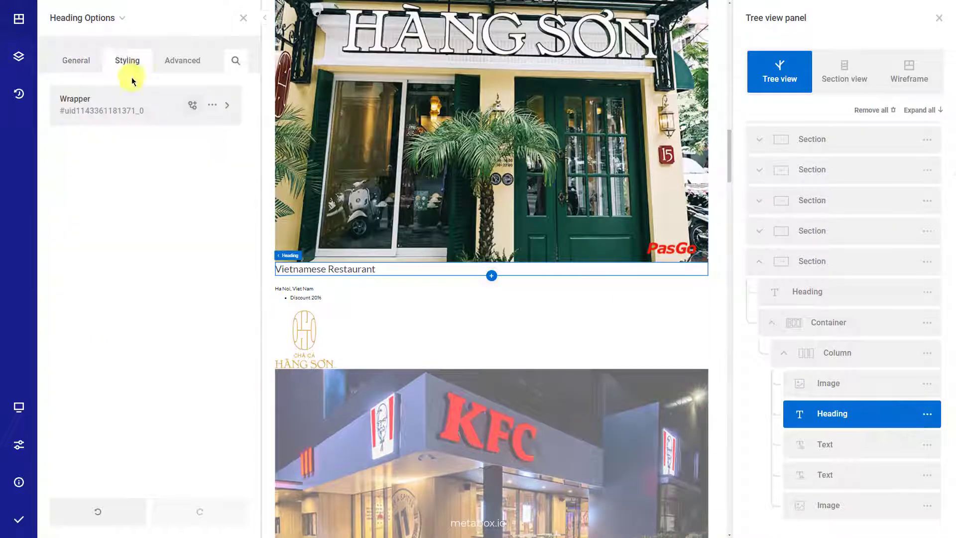
pyautogui.click(144, 102)
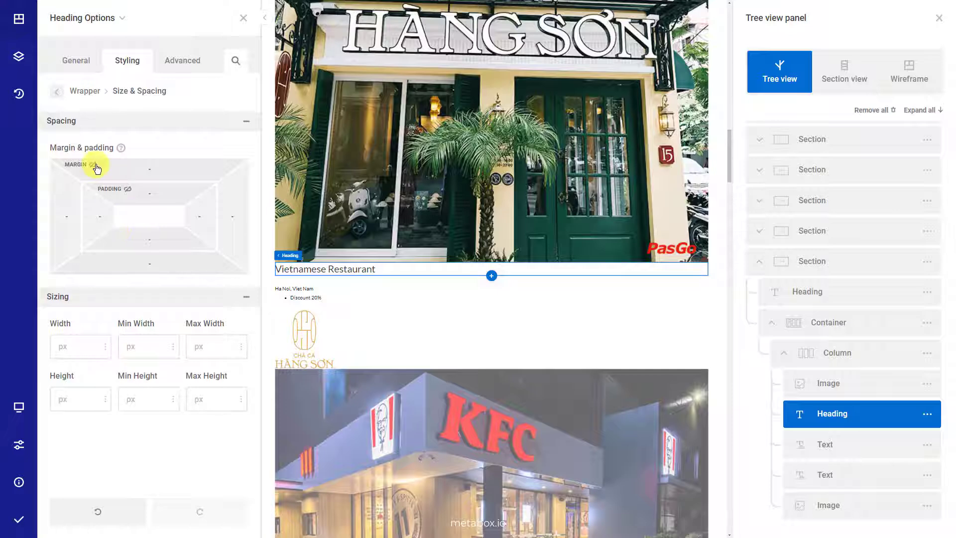
pyautogui.click(154, 170)
pyautogui.write('0')
pyautogui.press('Return')
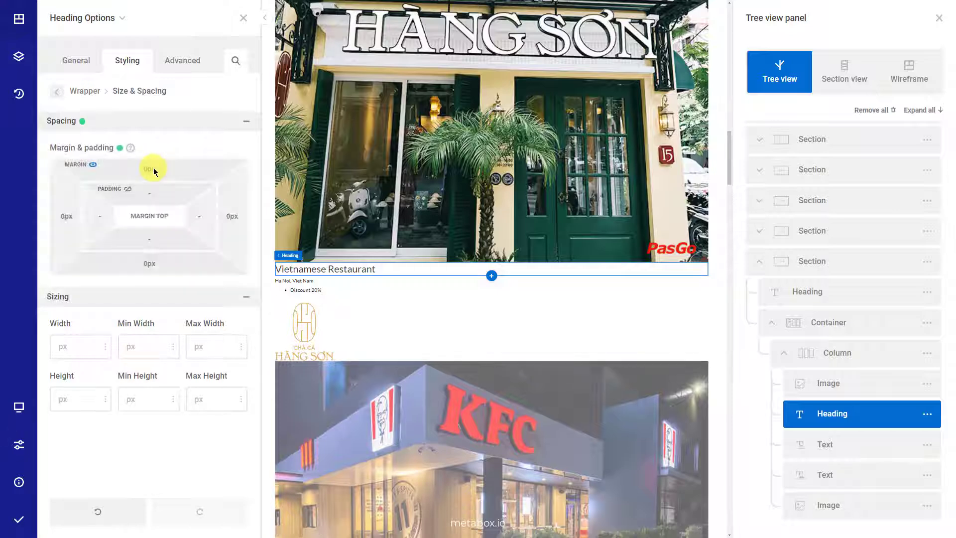
# Set the discount text wrapper's top and bottom padding to 5px.
pyautogui.click(852, 472)
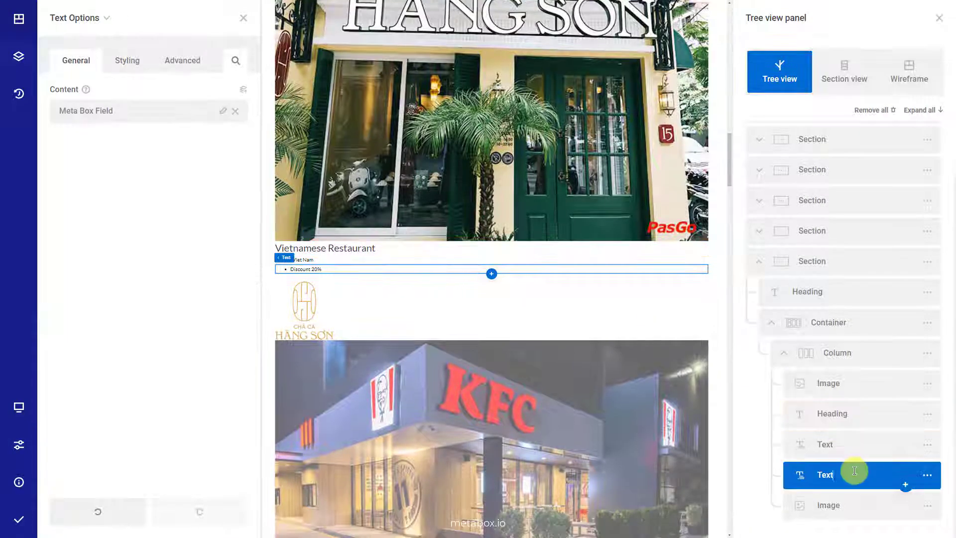
pyautogui.click(127, 60)
pyautogui.click(166, 111)
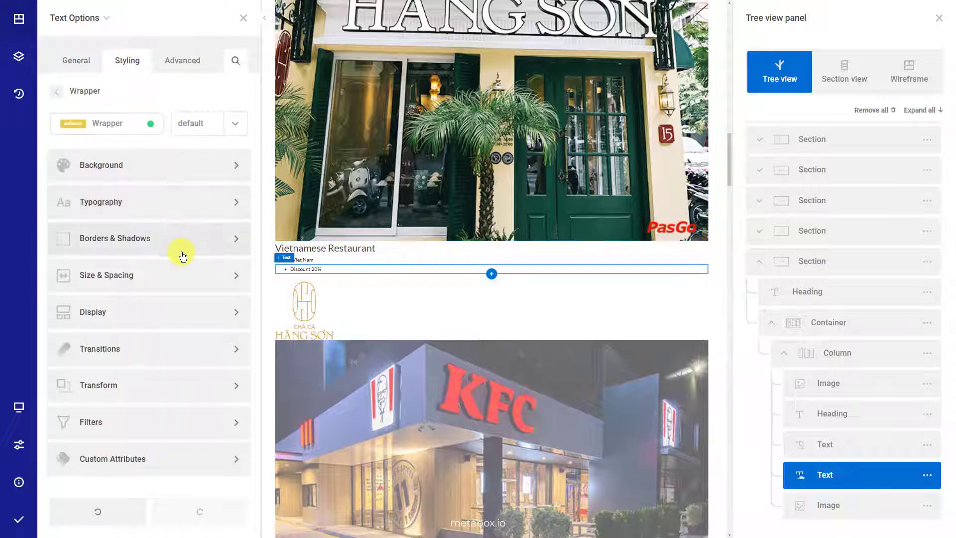
pyautogui.click(185, 277)
pyautogui.click(146, 195)
pyautogui.write('5')
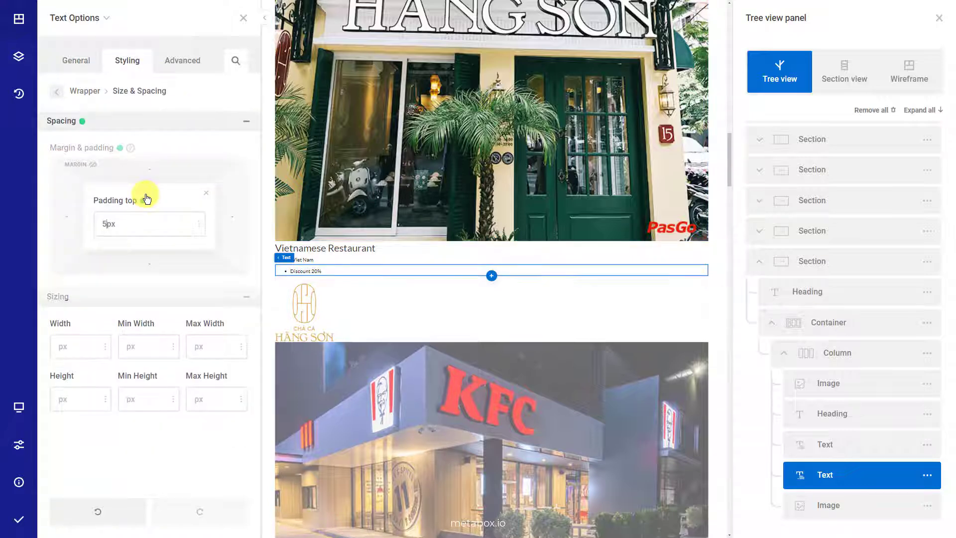
pyautogui.click(154, 235)
pyautogui.write('5')
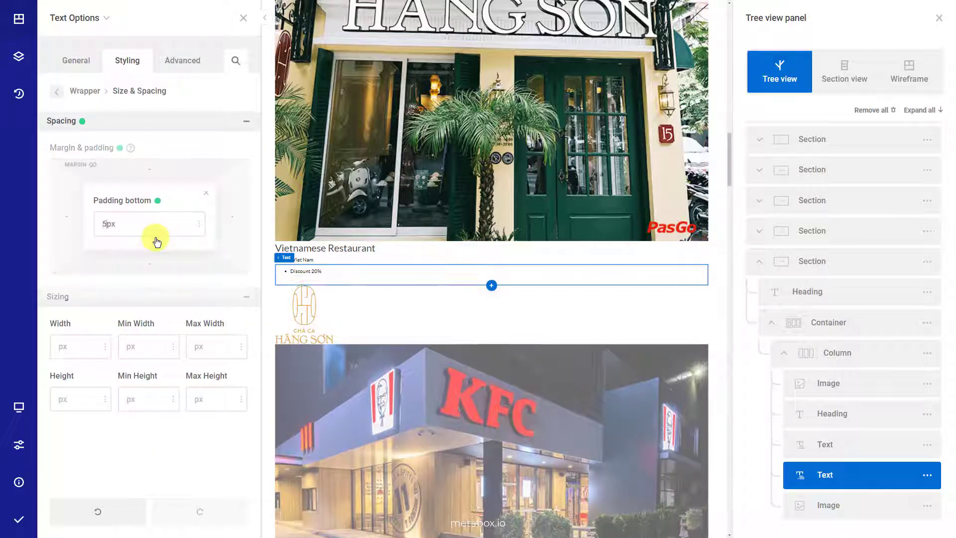
# Set the discount text wrapper's left and right padding to 25px.
pyautogui.click(161, 259)
pyautogui.click(102, 225)
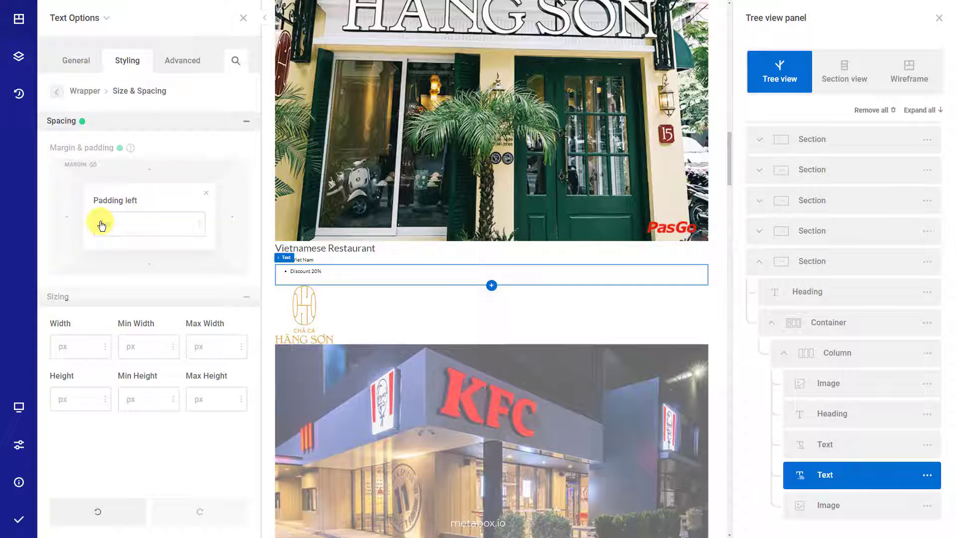
pyautogui.write('25')
pyautogui.click(148, 258)
pyautogui.click(201, 217)
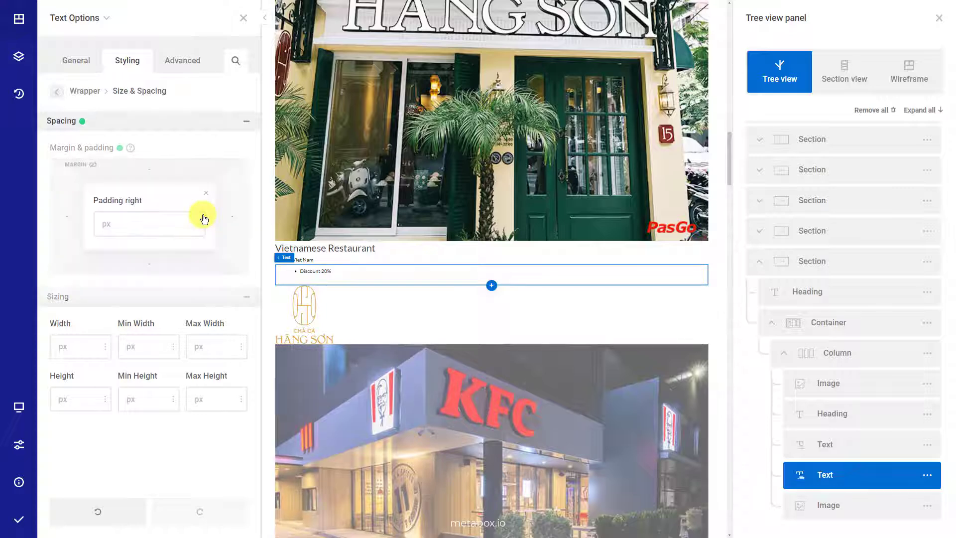
# Set the discount text wrapper's position to relative.
pyautogui.click(57, 92)
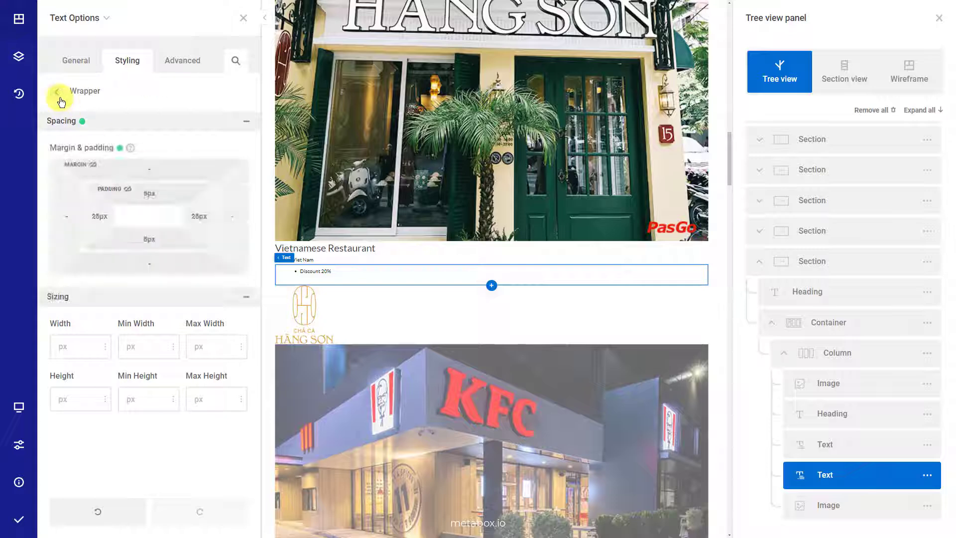
pyautogui.click(200, 320)
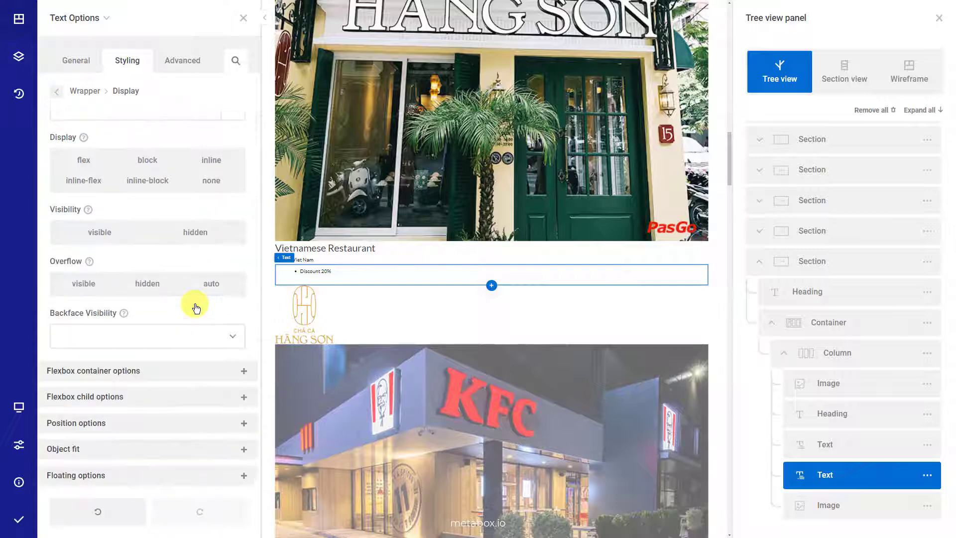
pyautogui.click(199, 423)
pyautogui.click(133, 382)
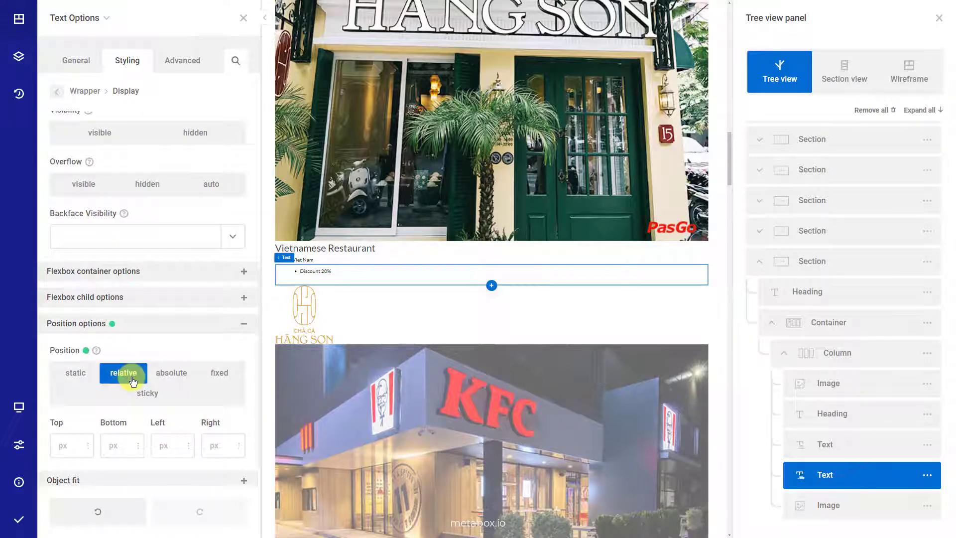
# Limit the restaurant logo image wrapper to a maximum width of 80px.
pyautogui.click(860, 504)
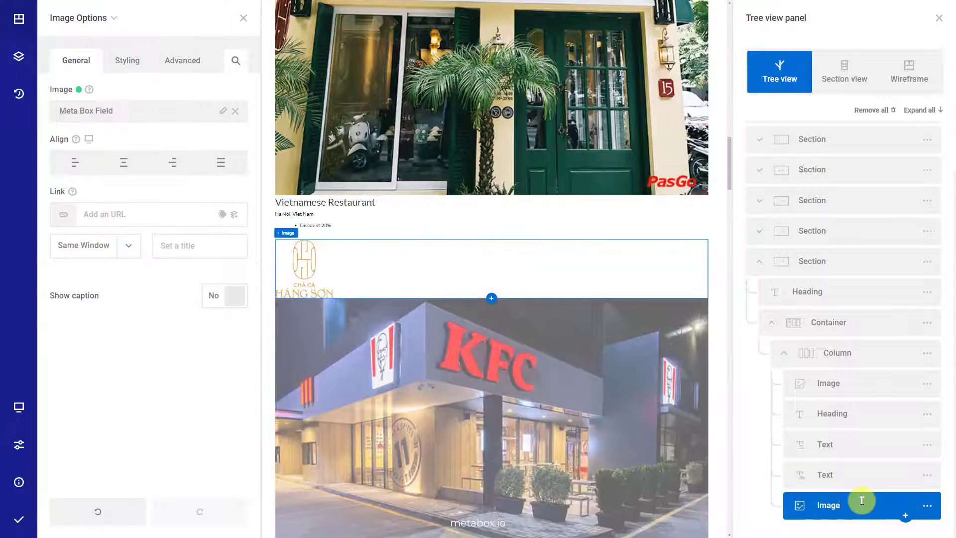
pyautogui.click(134, 63)
pyautogui.click(163, 100)
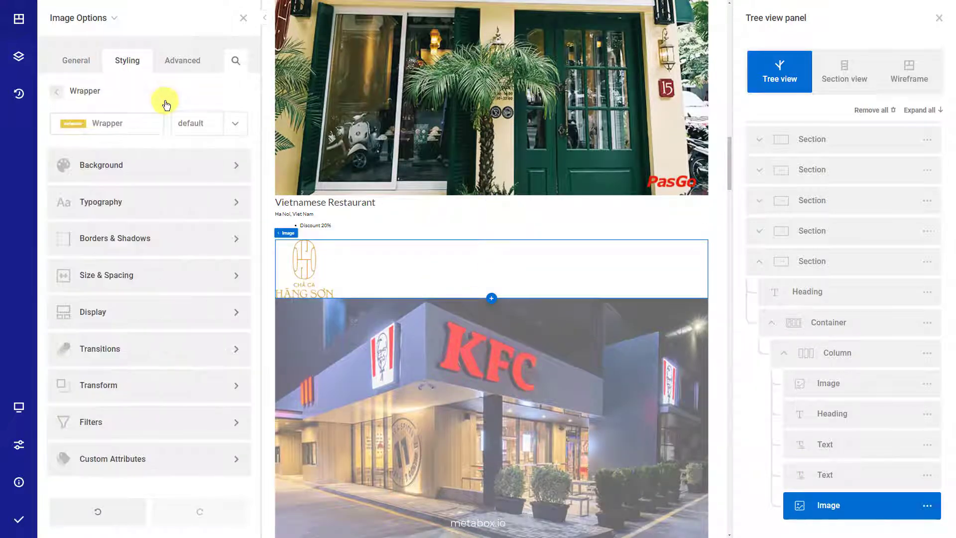
pyautogui.click(169, 271)
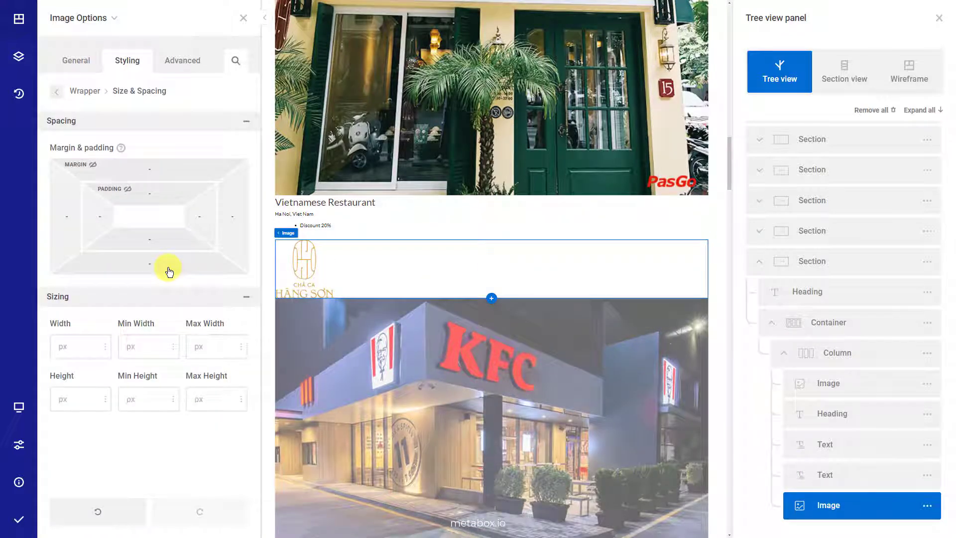
pyautogui.click(231, 343)
pyautogui.write('80')
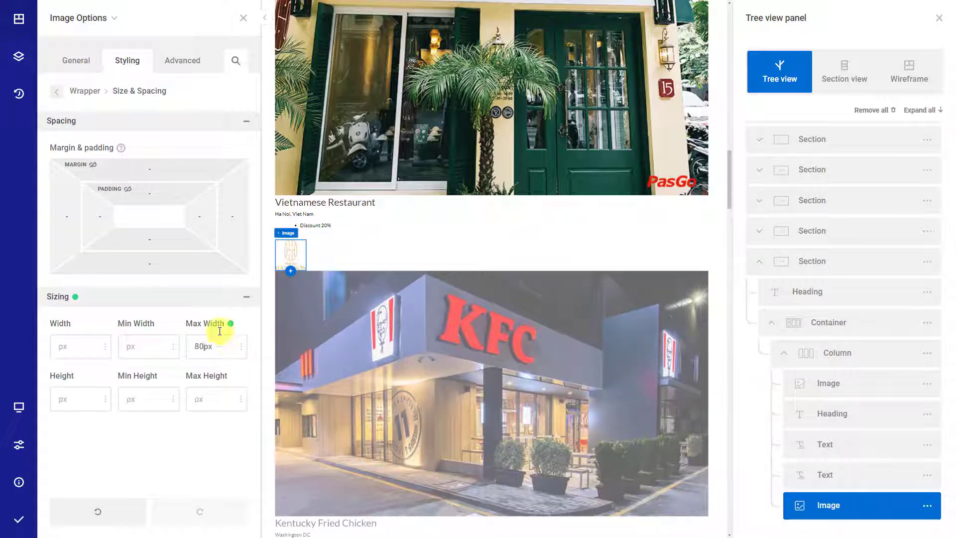
# Position the restaurant logo image wrapper absolutely with 5px top and 5px right offsets, and check the restaurant list.
pyautogui.click(57, 91)
pyautogui.click(182, 309)
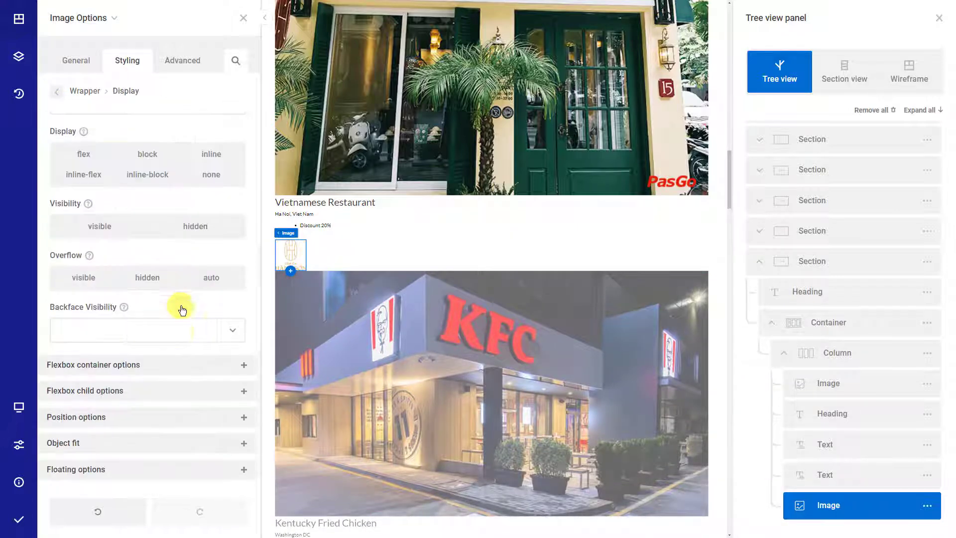
pyautogui.click(189, 417)
pyautogui.click(179, 368)
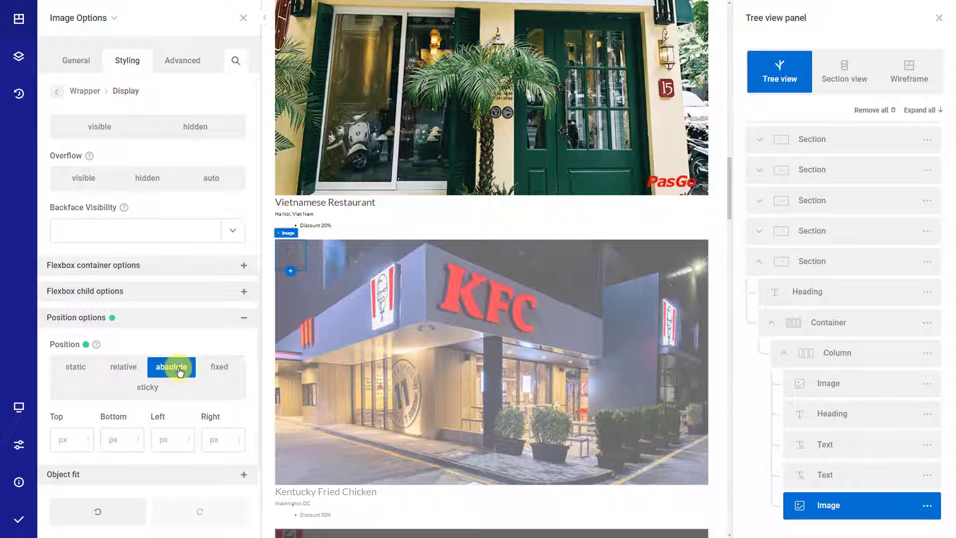
pyautogui.scroll(-1, 178, 372)
pyautogui.click(71, 409)
pyautogui.write('5')
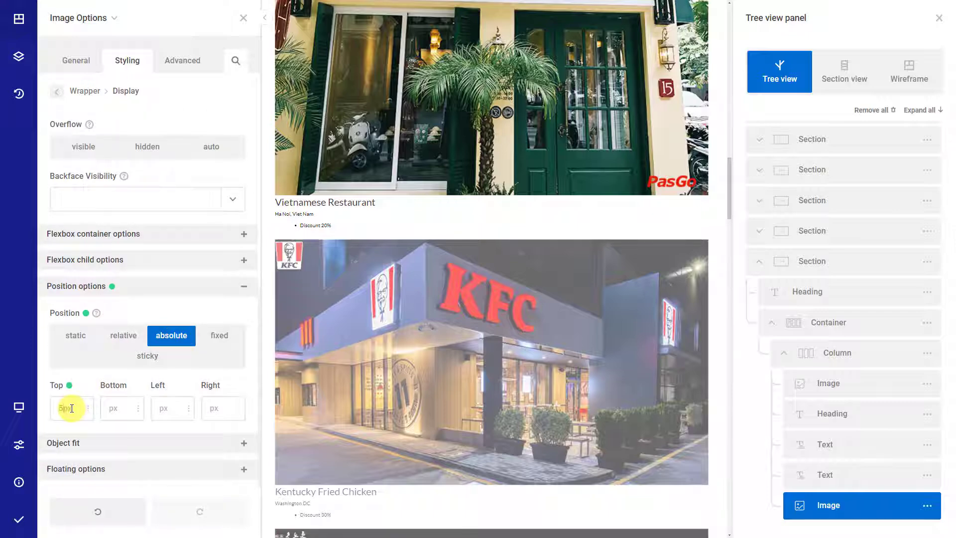
pyautogui.click(212, 402)
pyautogui.write('5')
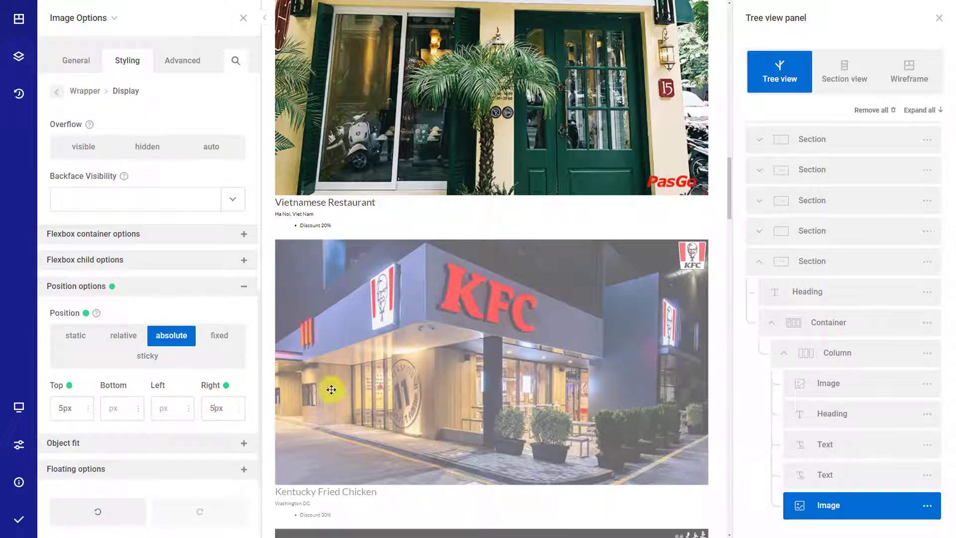
pyautogui.scroll(2, 536, 339)
pyautogui.scroll(-12, 535, 339)
pyautogui.scroll(-5, 536, 340)
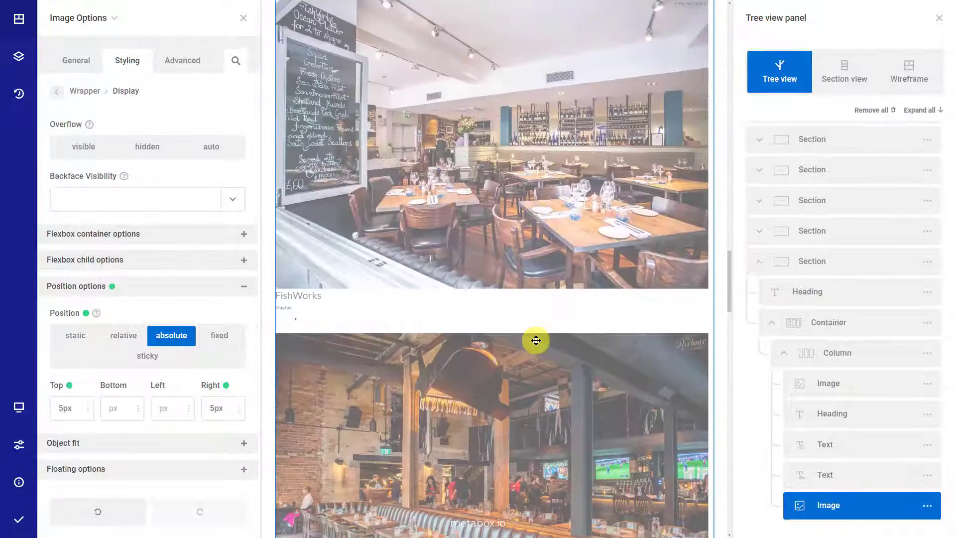
# Save the page changes and view the restaurant section on the front end of the home page.
pyautogui.click(25, 521)
pyautogui.moveTo(19, 487)
pyautogui.click(92, 492)
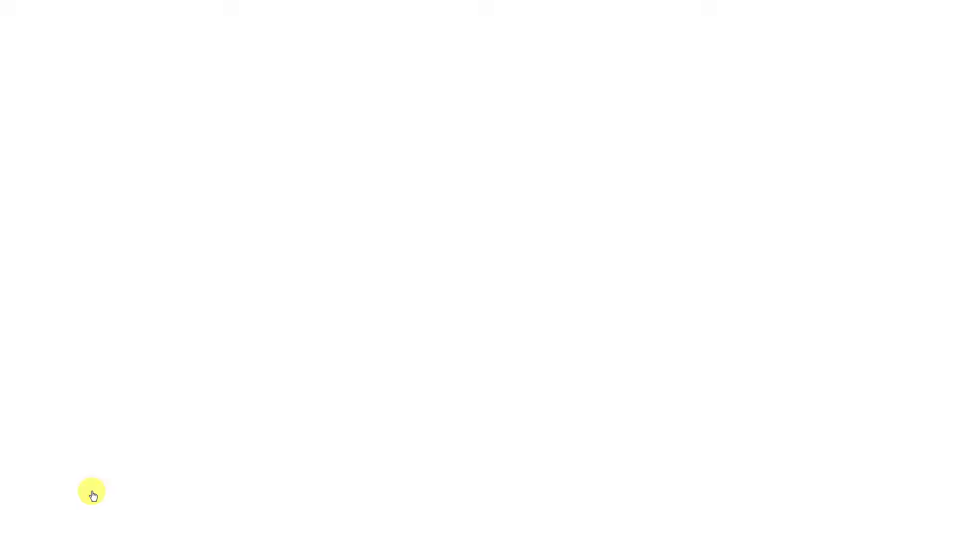
pyautogui.scroll(-15, 840, 294)
pyautogui.scroll(-20, 840, 293)
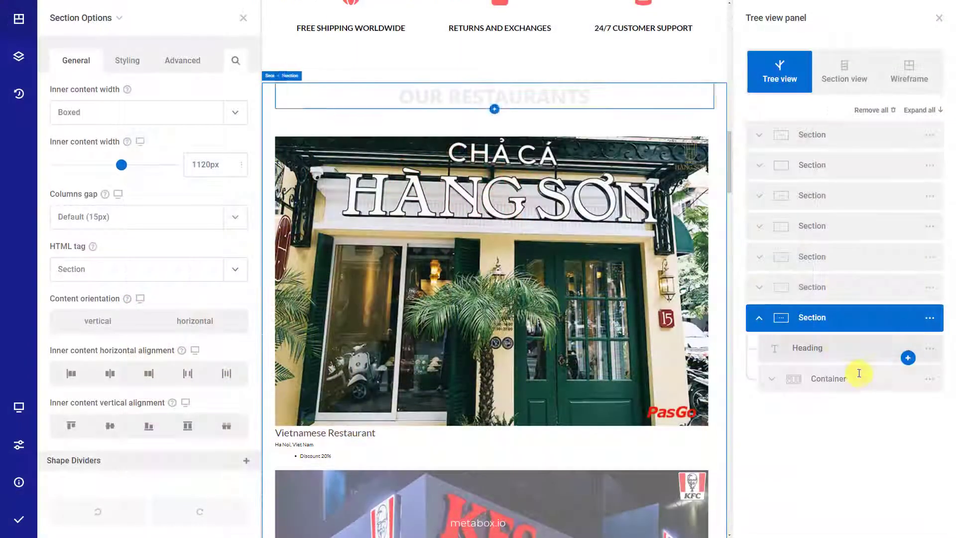
# Lay out the restaurant container as a horizontal, wrapping flexbox with a 15px gap.
pyautogui.click(859, 376)
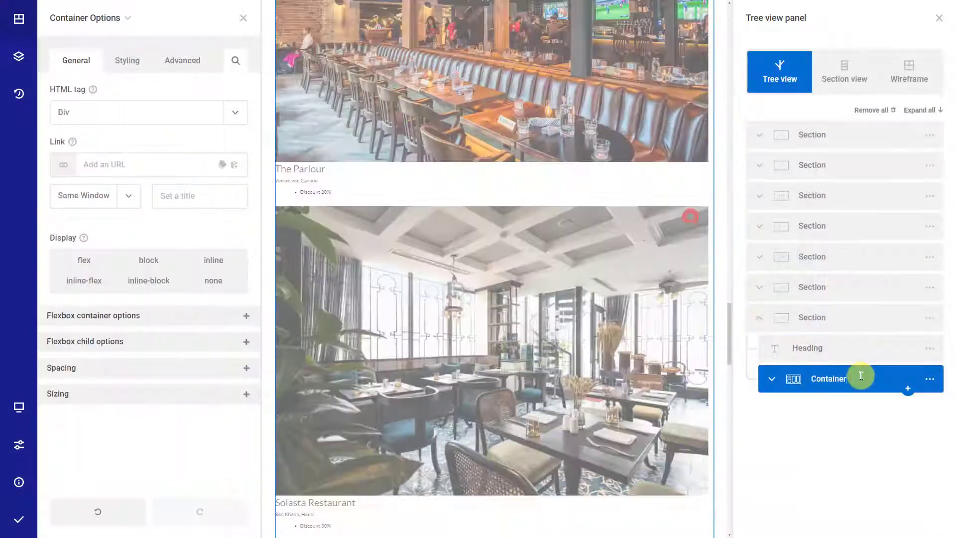
pyautogui.click(90, 261)
pyautogui.click(167, 319)
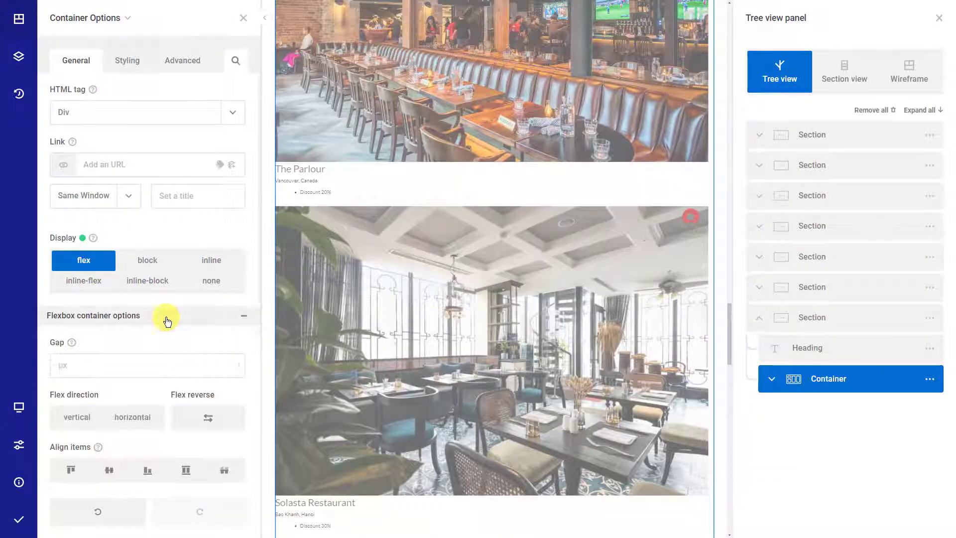
pyautogui.click(185, 364)
pyautogui.write('15')
pyautogui.click(150, 425)
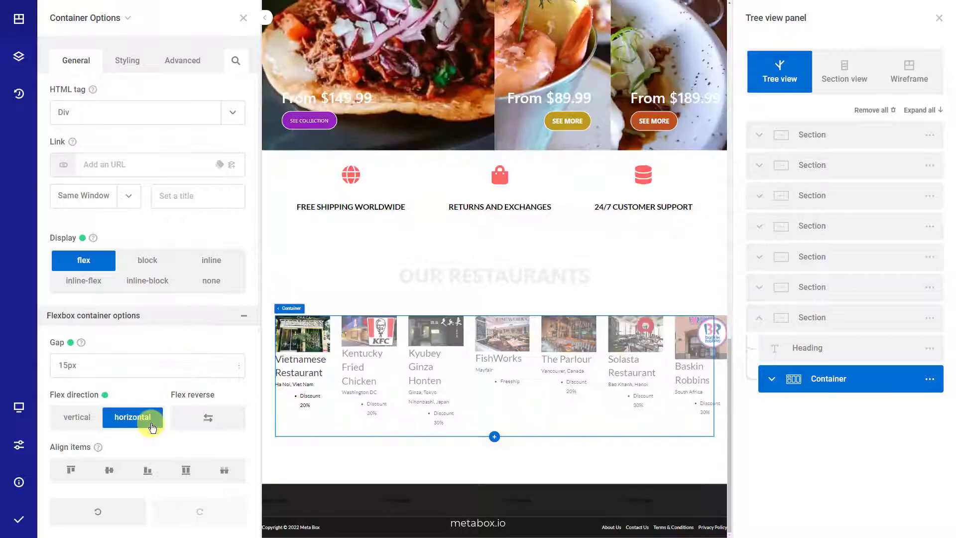
pyautogui.scroll(-2, 152, 427)
pyautogui.click(85, 474)
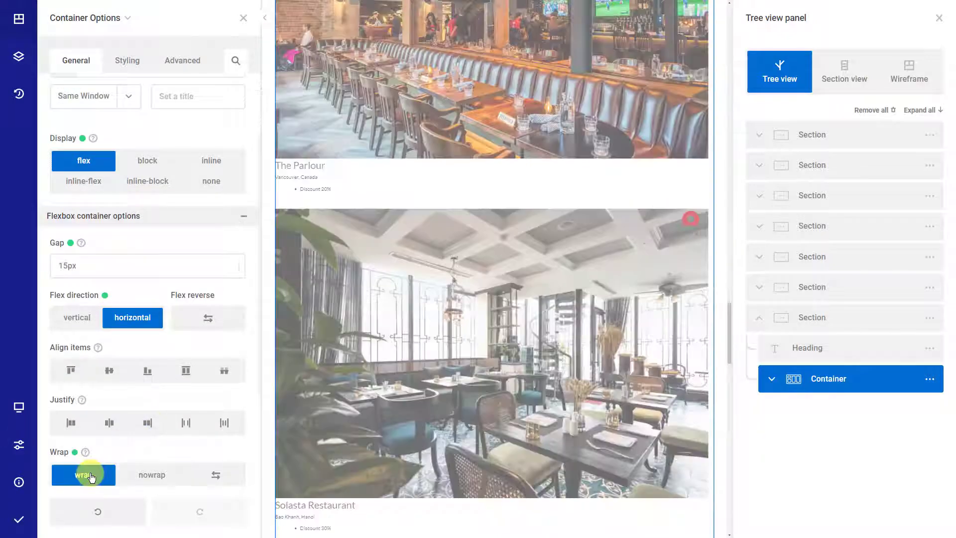
# Set the width of the repeated restaurant column's wrapper to 30%.
pyautogui.click(770, 382)
pyautogui.click(876, 407)
pyautogui.click(131, 61)
pyautogui.click(156, 97)
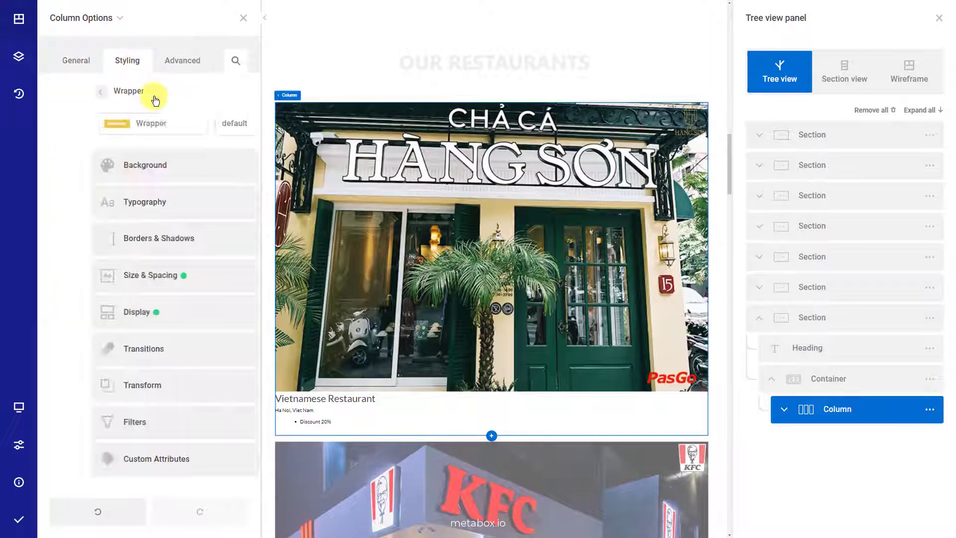
pyautogui.click(184, 275)
pyautogui.click(87, 344)
pyautogui.click(96, 294)
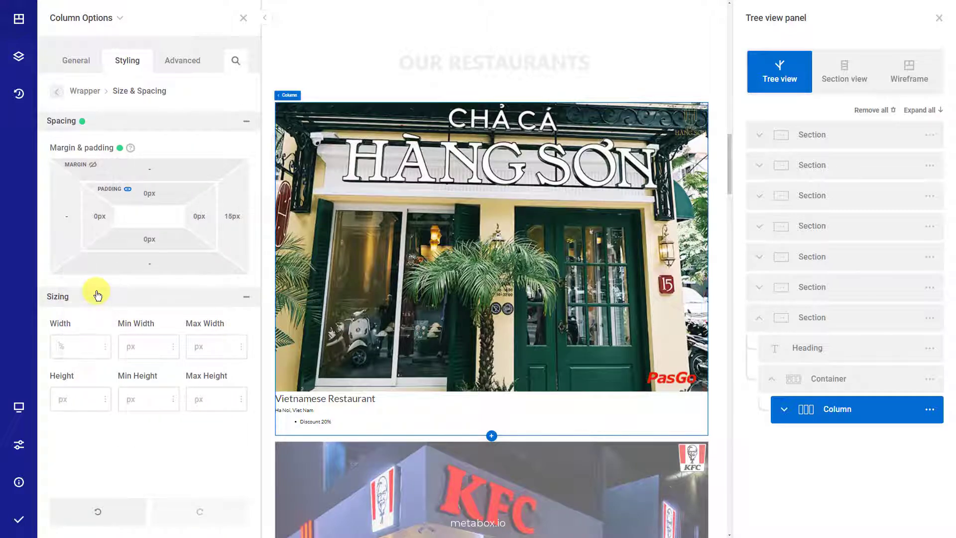
pyautogui.write('30')
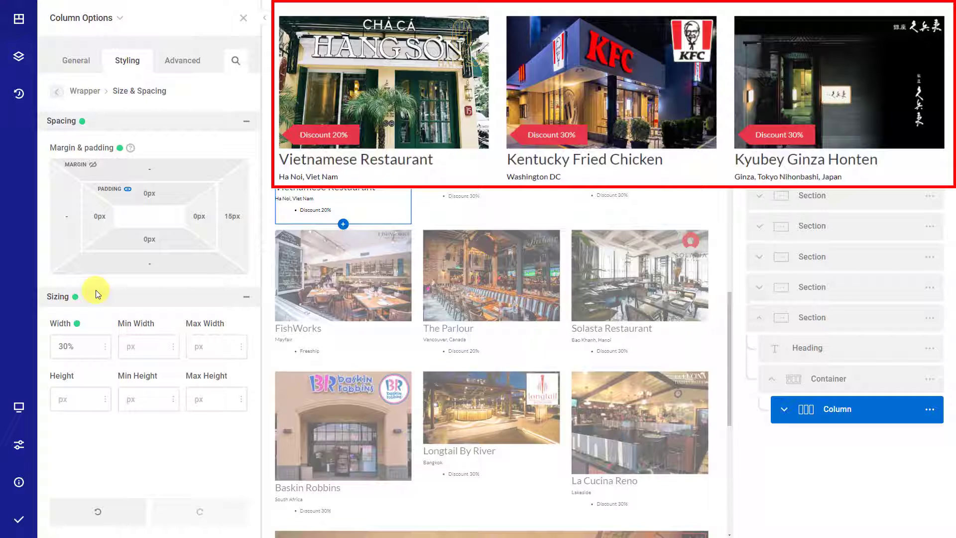
# Add the class list-restaurant to the wrapper of the container holding the restaurant columns.
pyautogui.click(868, 380)
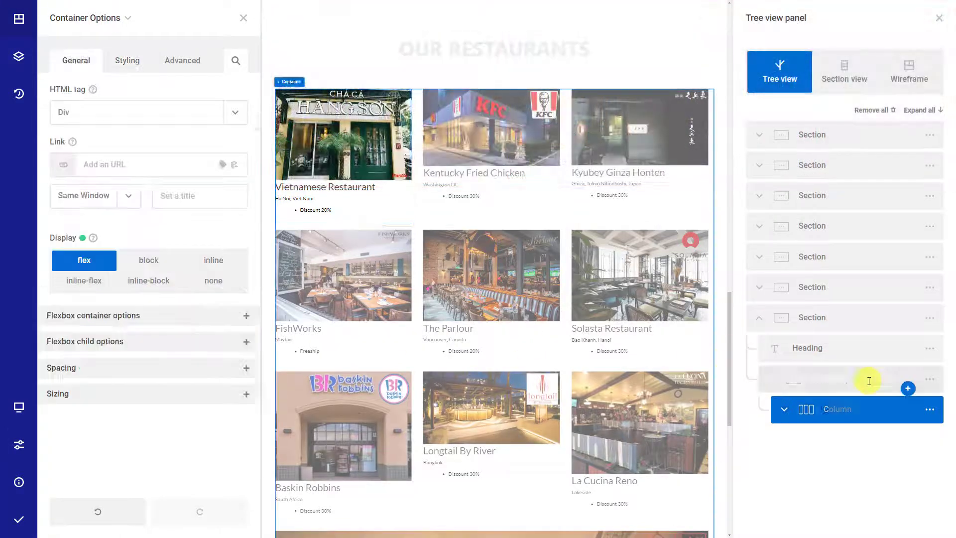
pyautogui.click(126, 62)
pyautogui.click(131, 101)
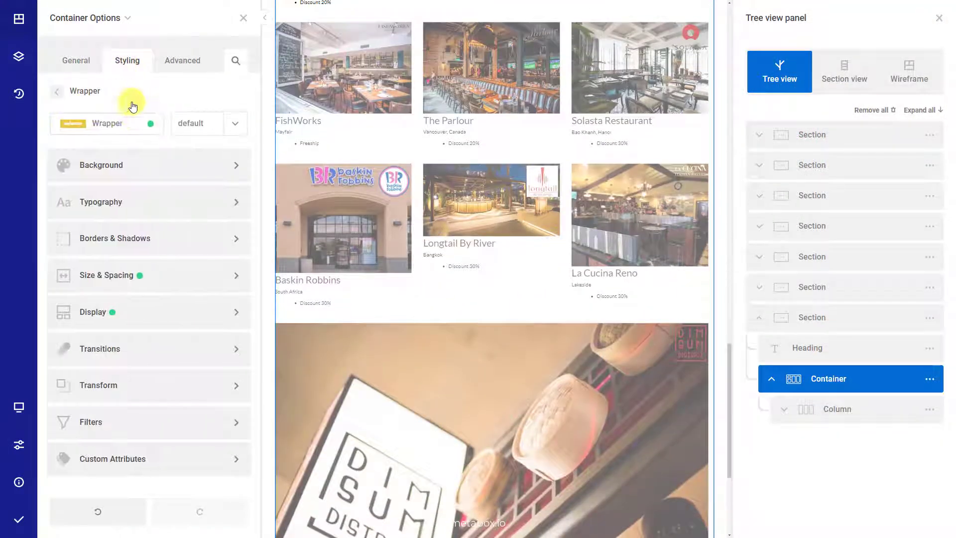
pyautogui.click(136, 125)
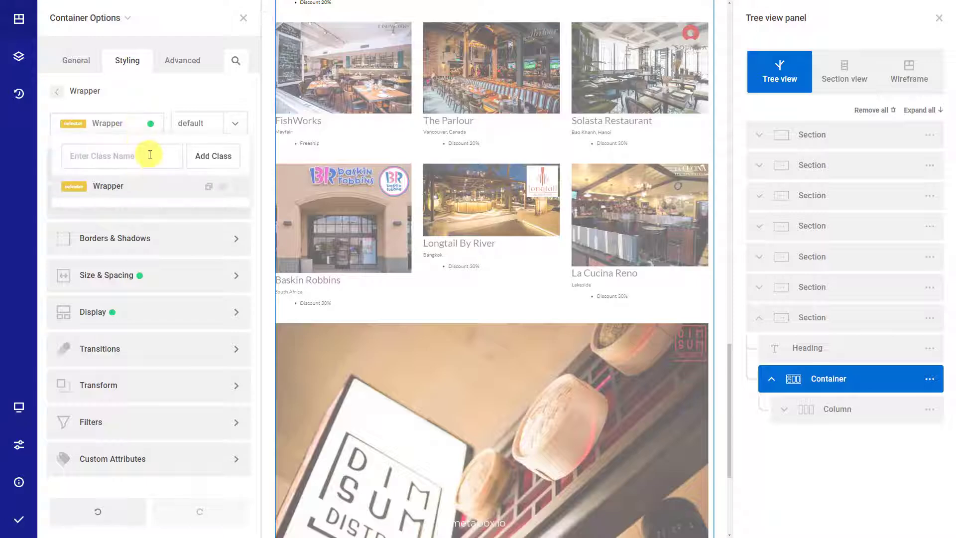
pyautogui.write('list-restaurant')
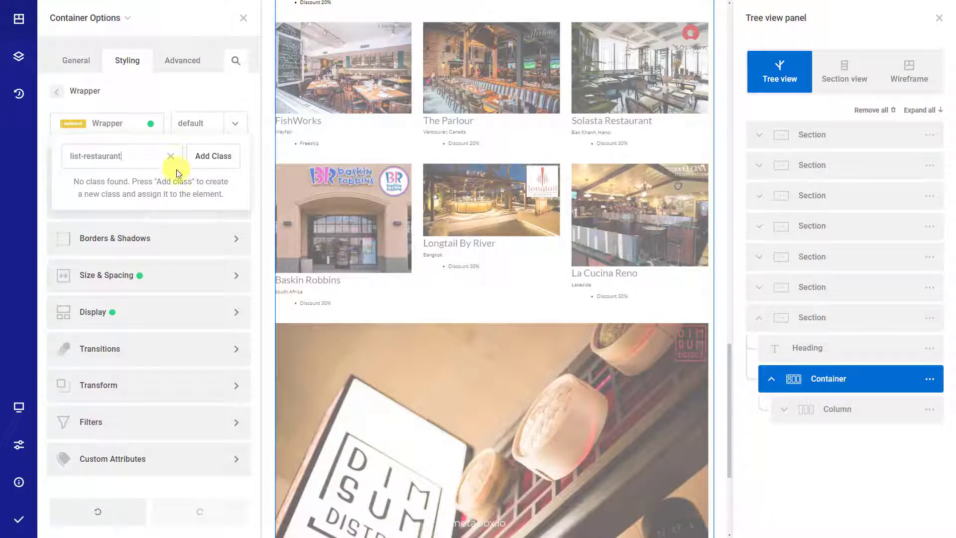
pyautogui.click(213, 158)
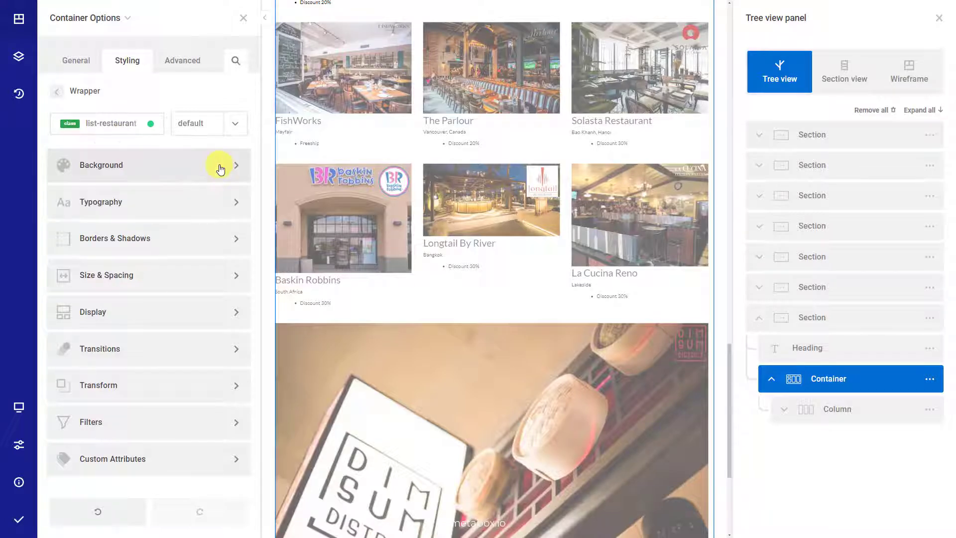
# Add the class cover-image-res to the wrapper of the restaurant's featured image.
pyautogui.click(783, 408)
pyautogui.click(866, 438)
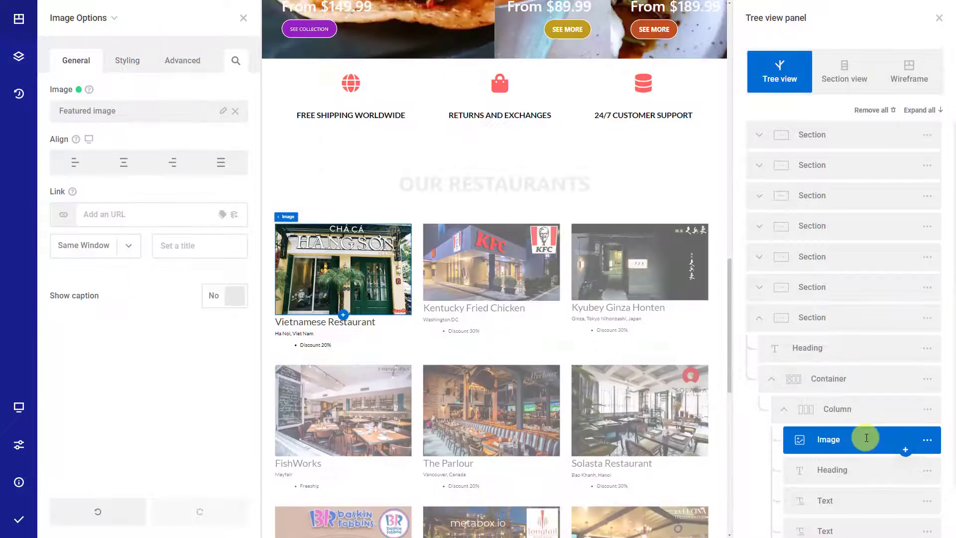
pyautogui.click(128, 60)
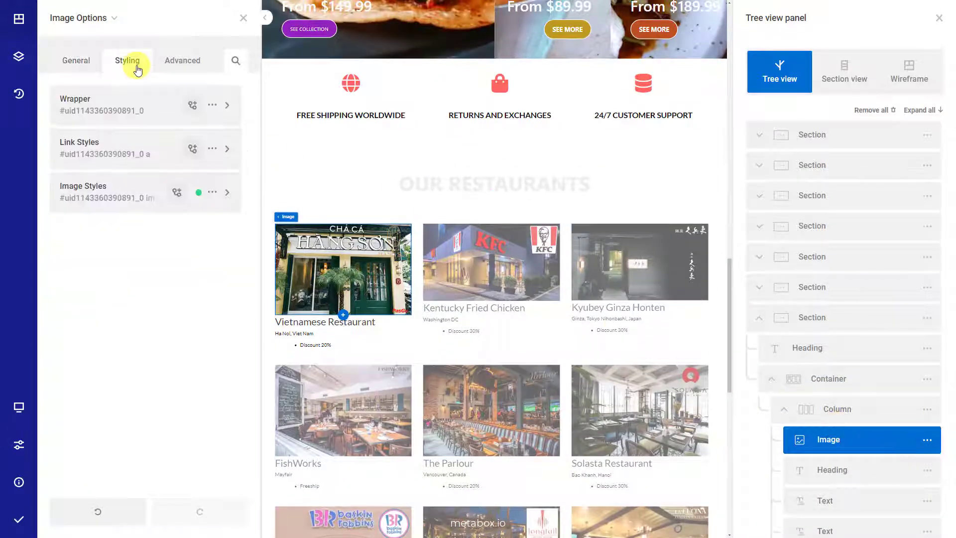
pyautogui.click(154, 105)
pyautogui.click(136, 123)
pyautogui.click(151, 151)
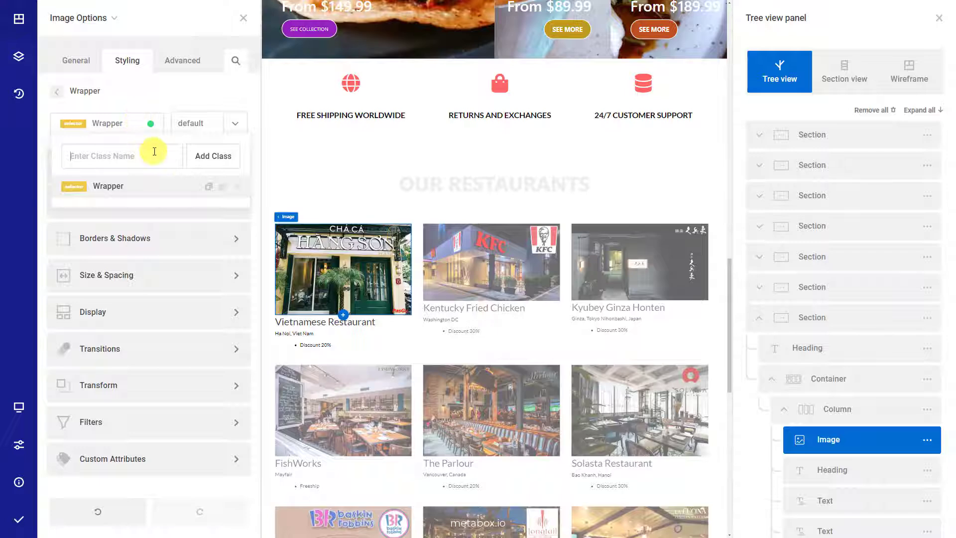
pyautogui.write('cover-image-res')
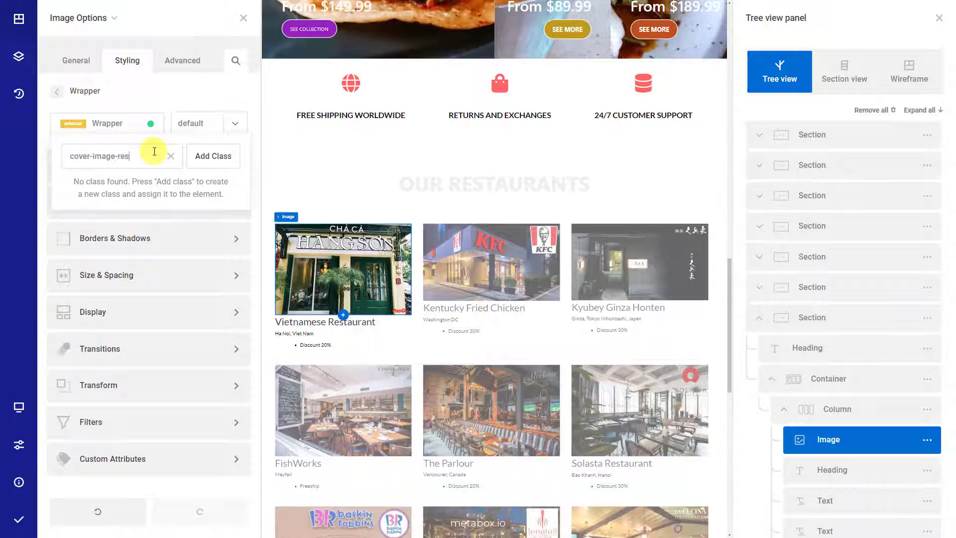
pyautogui.click(208, 156)
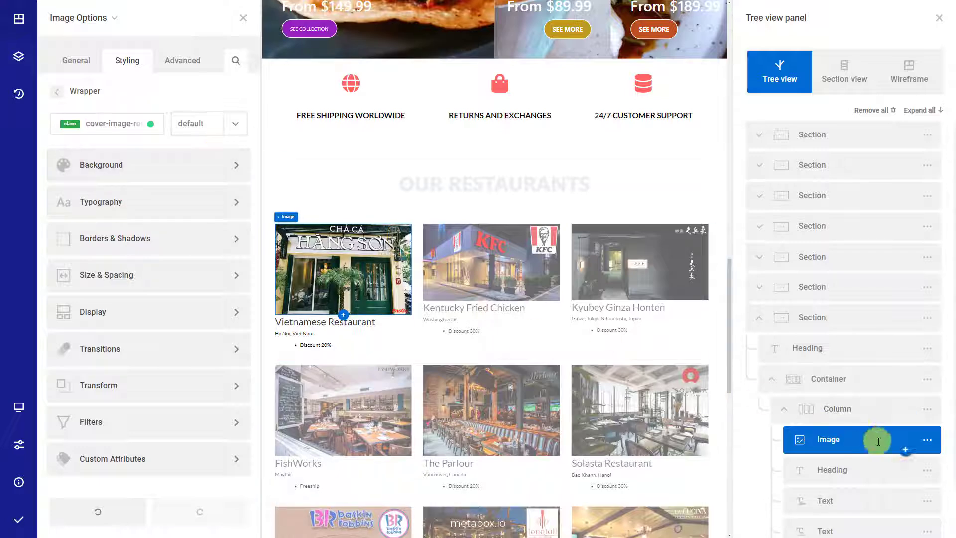
# Add the class voucher-res to the wrapper of the discount text.
pyautogui.scroll(-1, 875, 441)
pyautogui.click(868, 468)
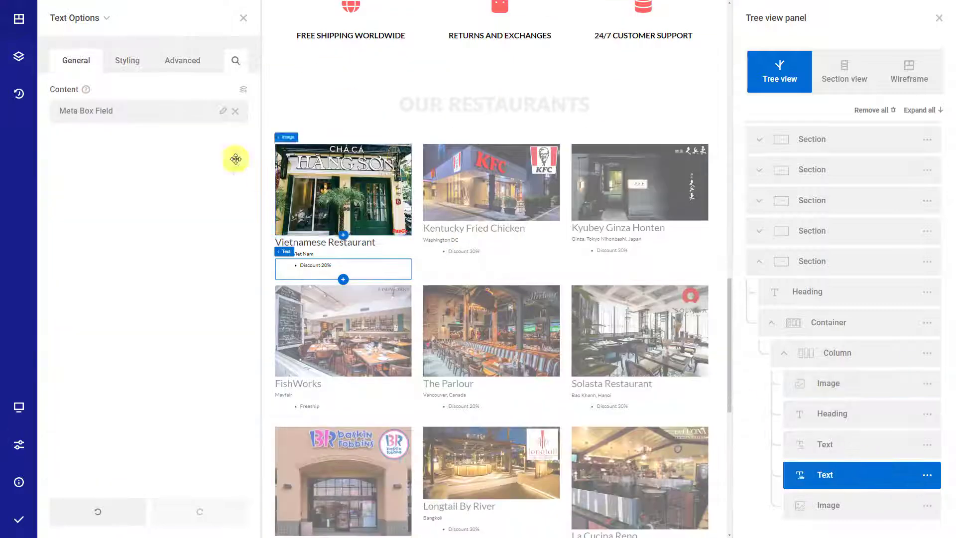
pyautogui.click(130, 62)
pyautogui.click(143, 95)
pyautogui.click(146, 124)
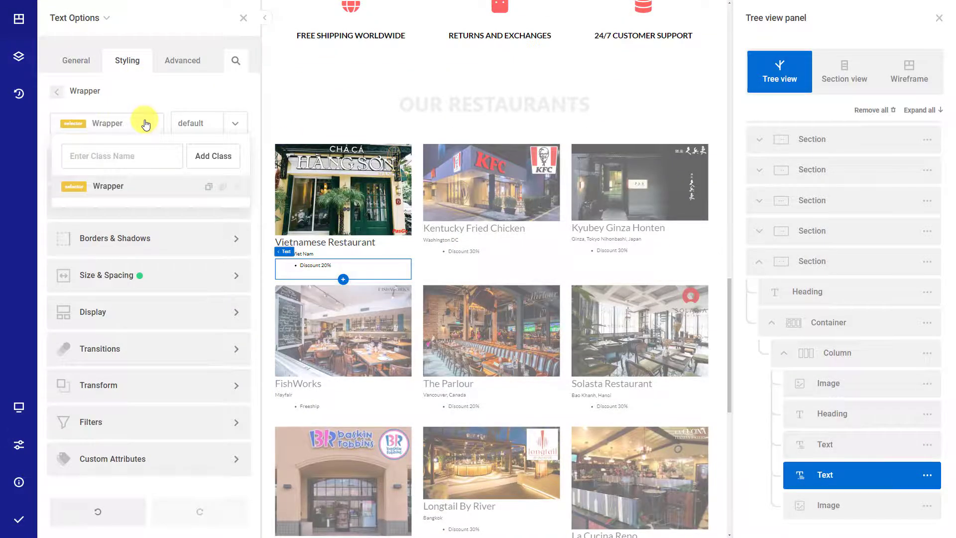
pyautogui.write('voucher-res')
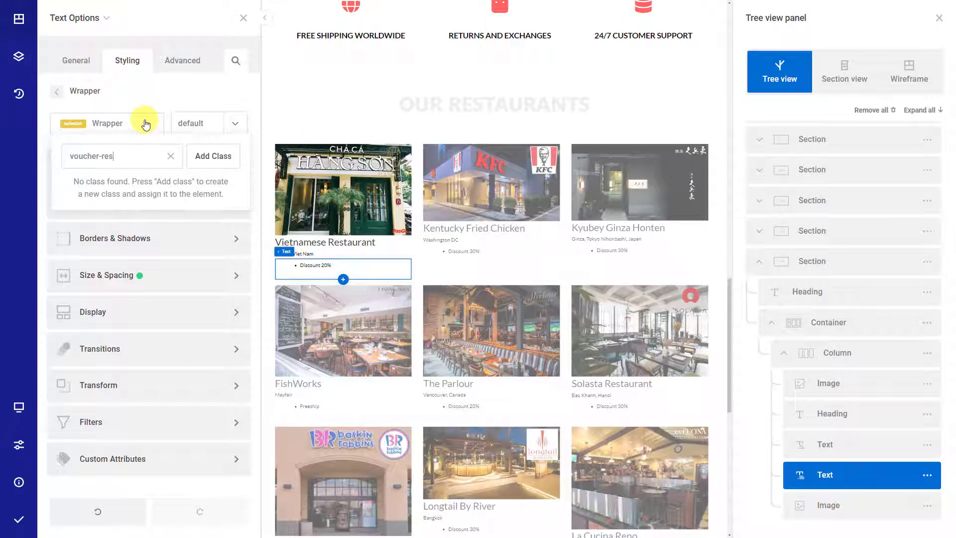
pyautogui.click(206, 156)
# Paste the prepared custom CSS for the voucher and restaurant list classes into the restaurants section's settings.
pyautogui.click(784, 354)
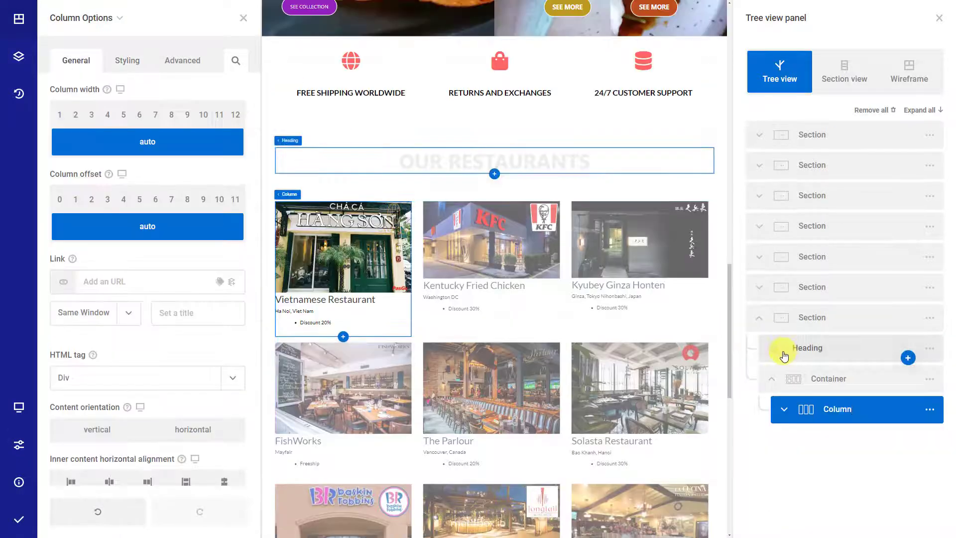
pyautogui.click(852, 314)
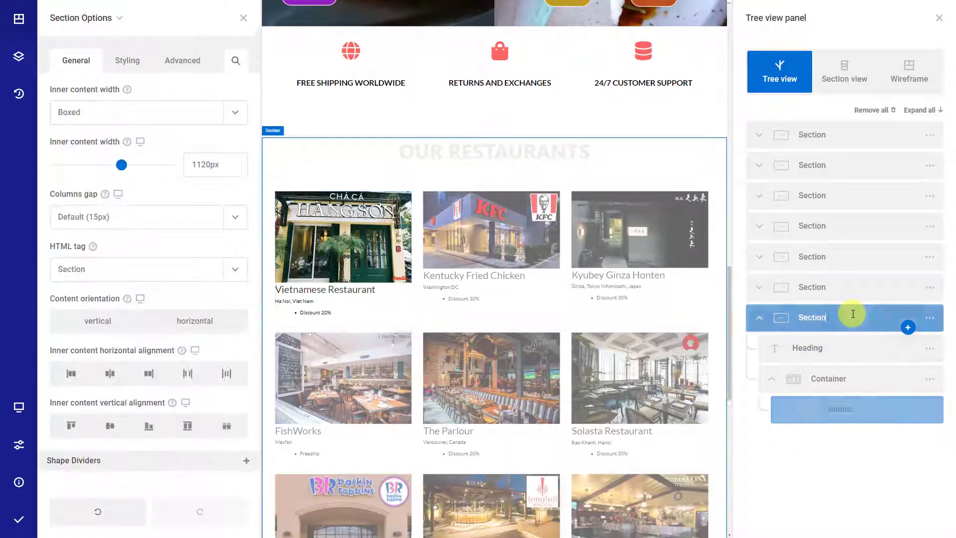
pyautogui.click(195, 68)
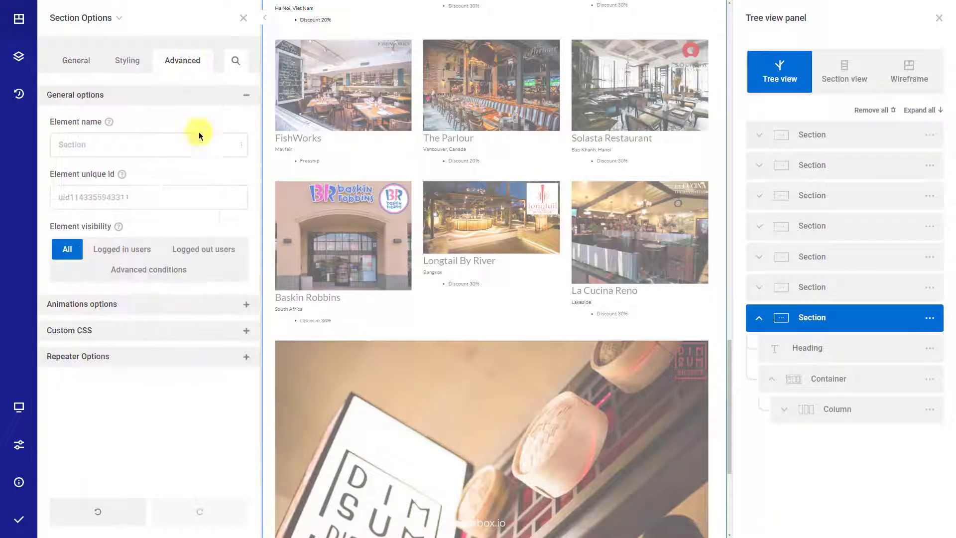
pyautogui.click(214, 331)
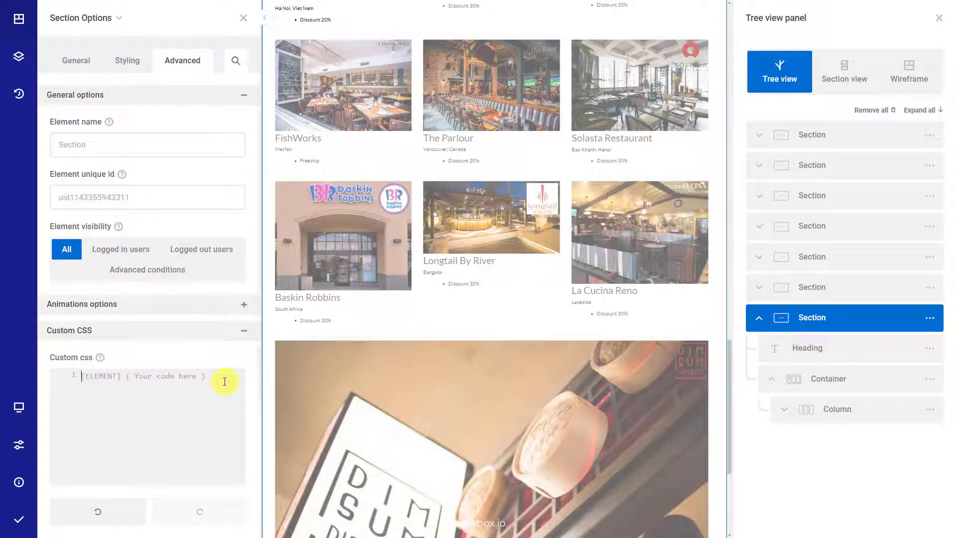
pyautogui.click(225, 382)
pyautogui.hotkey('ctrl', 'v')
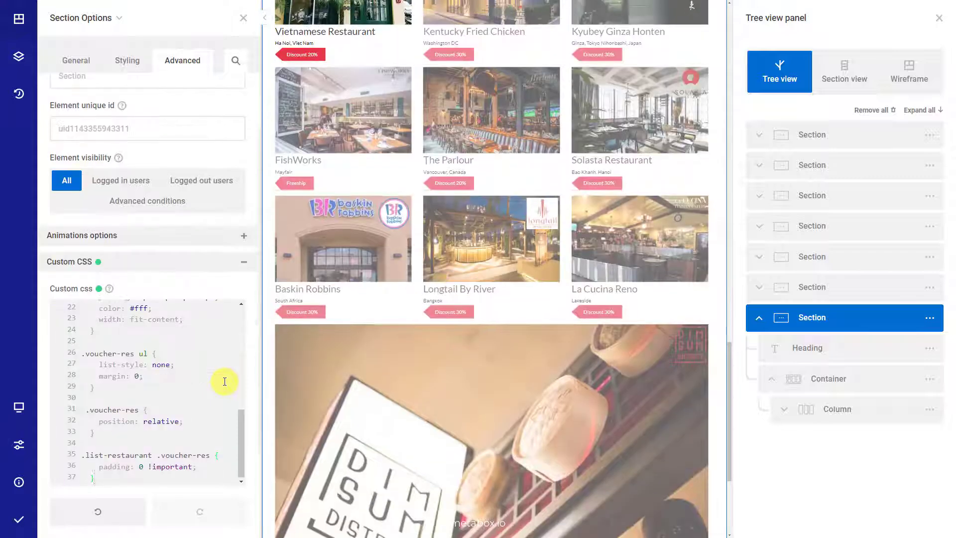
pyautogui.scroll(3, 477, 364)
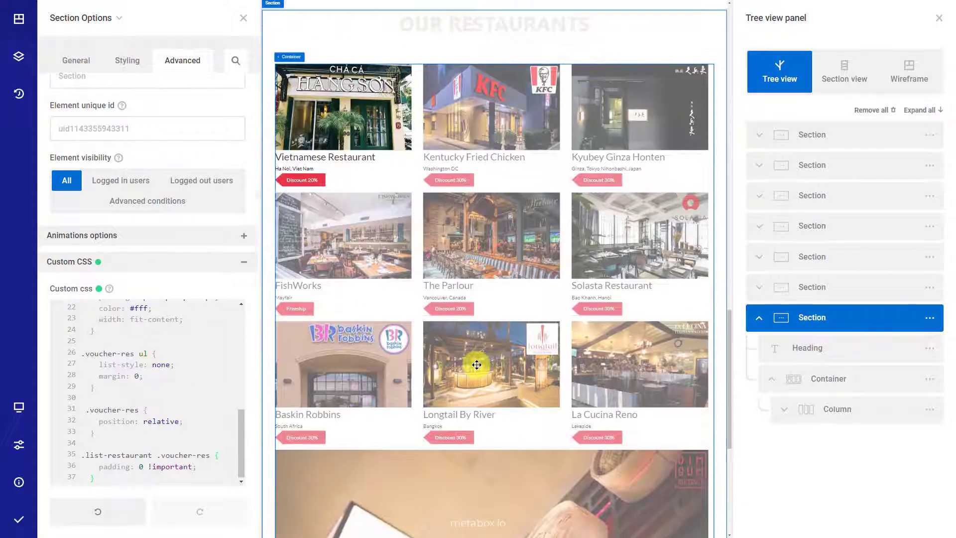
# Change the discount text wrapper's position to absolute.
pyautogui.click(784, 409)
pyautogui.scroll(-1, 847, 448)
pyautogui.click(862, 473)
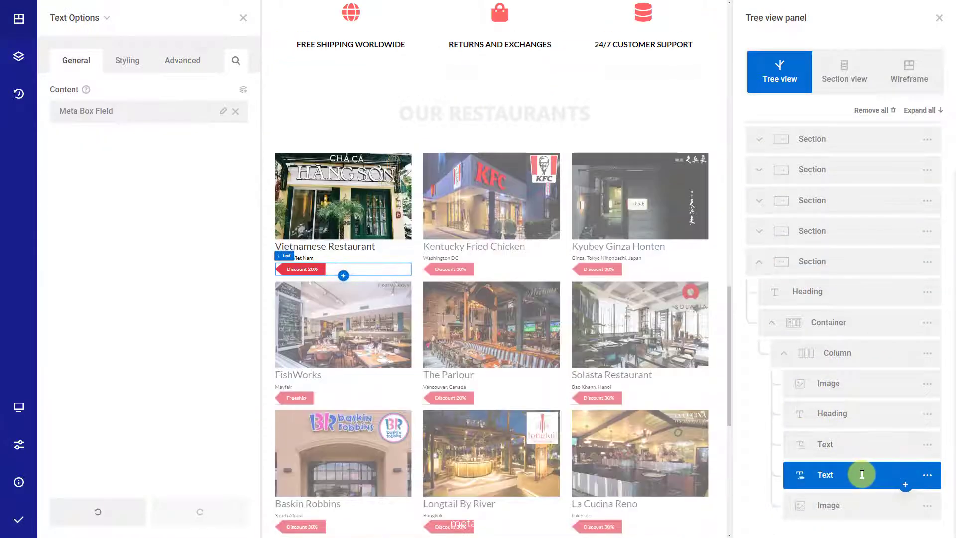
pyautogui.click(129, 67)
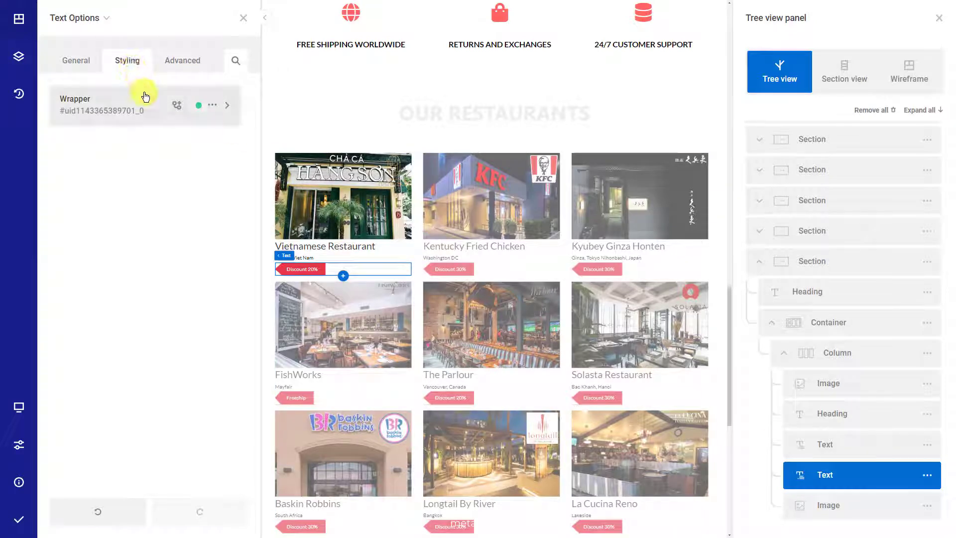
pyautogui.click(146, 96)
pyautogui.click(184, 304)
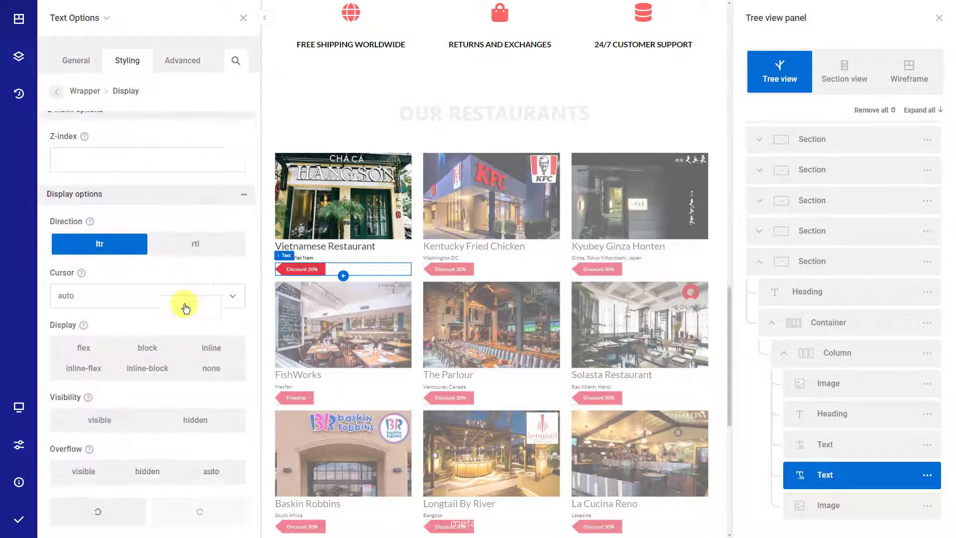
pyautogui.scroll(-3, 185, 307)
pyautogui.scroll(-4, 179, 473)
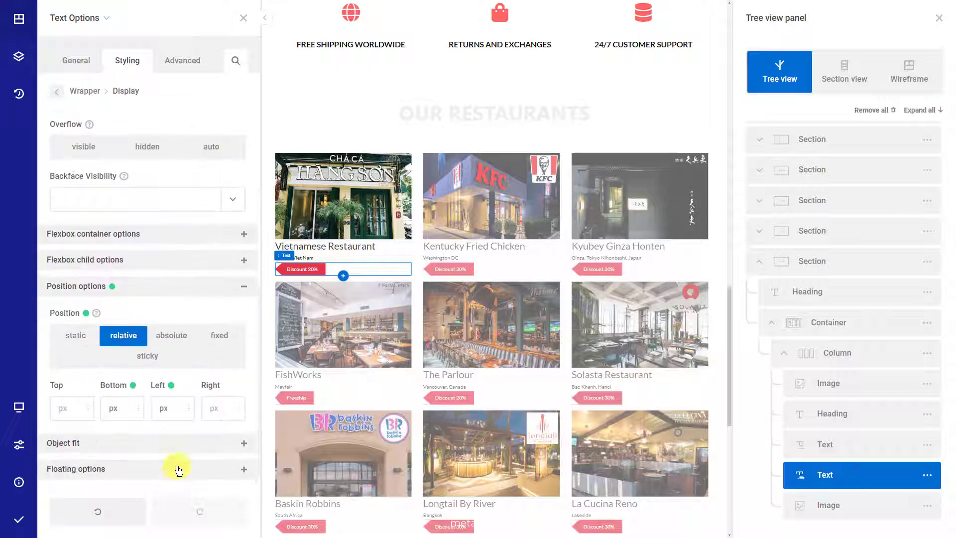
pyautogui.click(178, 339)
# Offset the discount text wrapper 65px from the bottom and 5px from the left, and check the restaurant grid.
pyautogui.click(126, 408)
pyautogui.write('6')
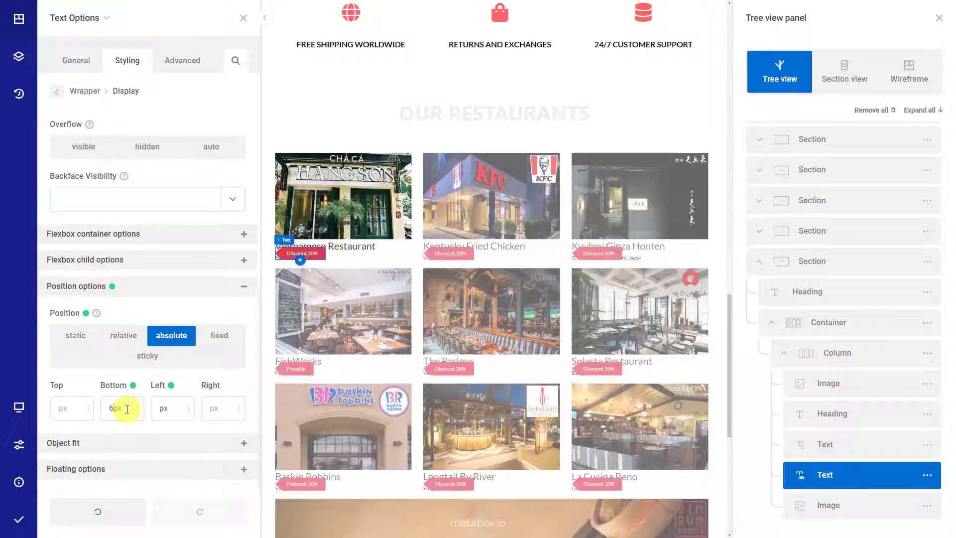
pyautogui.write('5')
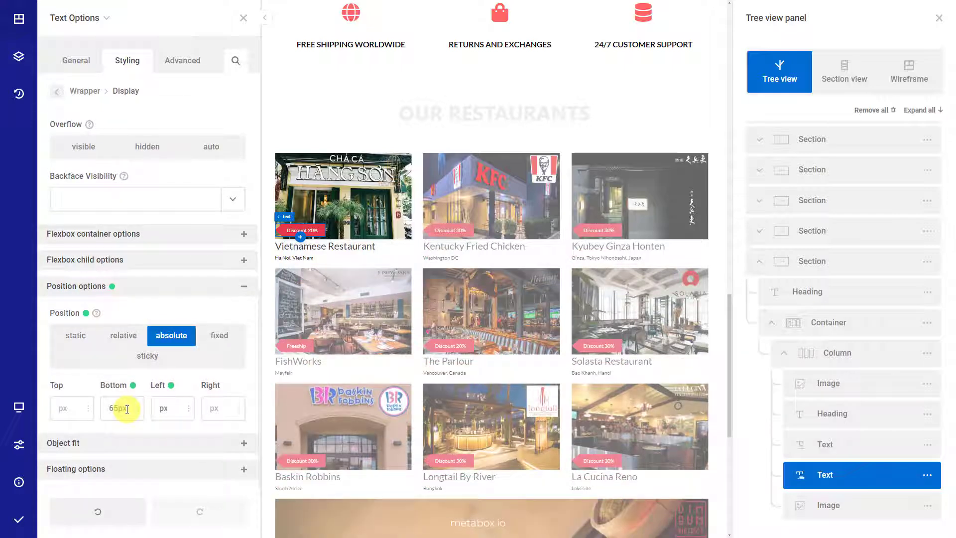
pyautogui.click(161, 407)
pyautogui.write('5')
pyautogui.scroll(-5, 523, 342)
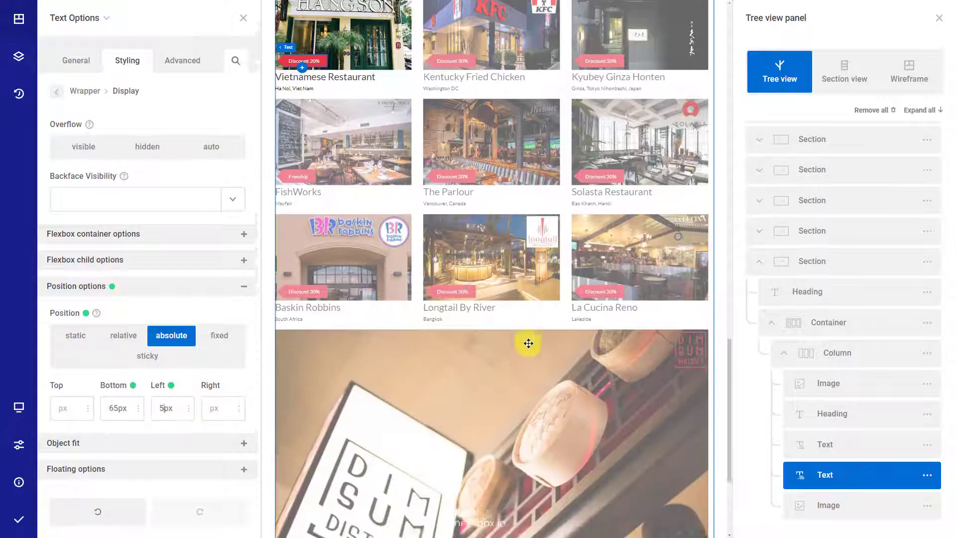
pyautogui.scroll(4, 528, 343)
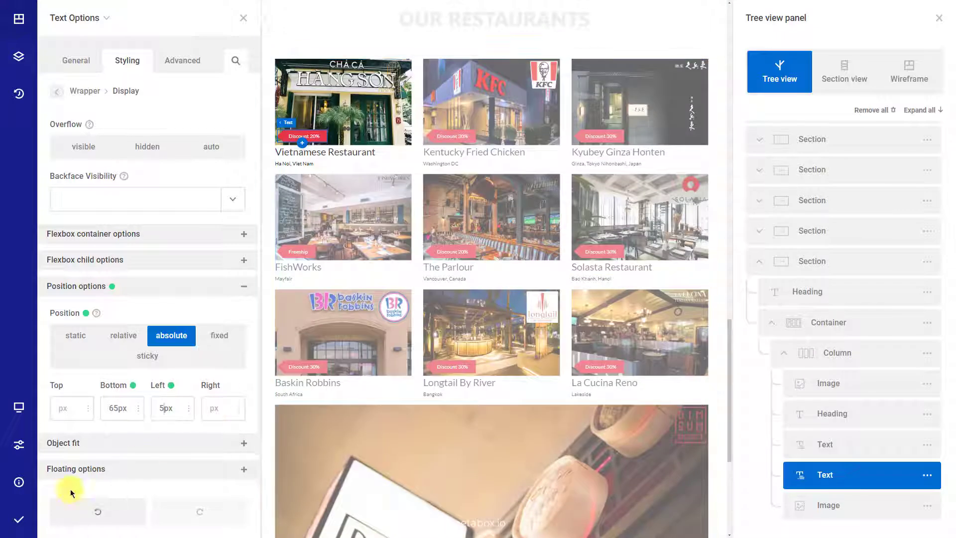
# Save the page and review the finished restaurant grid on the live home page.
pyautogui.click(18, 523)
pyautogui.moveTo(19, 482)
pyautogui.click(80, 487)
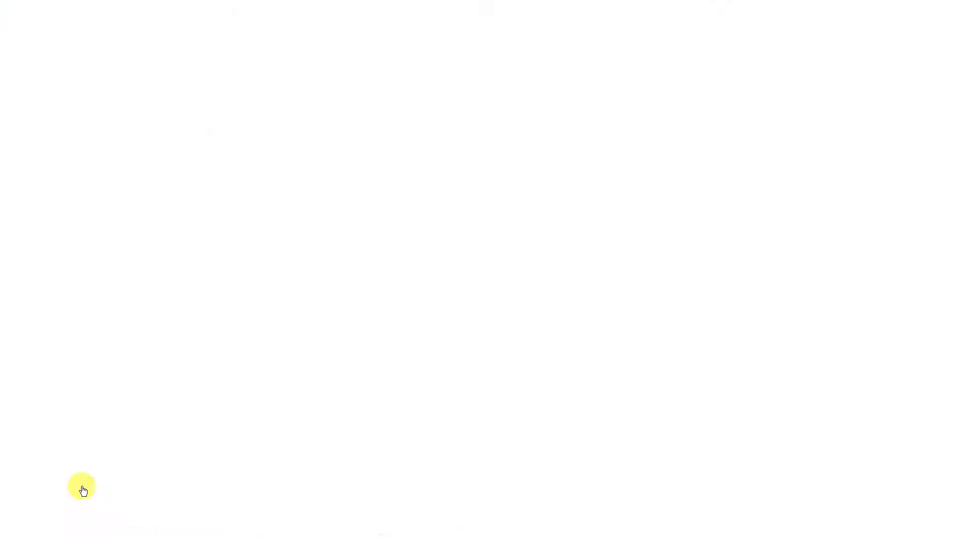
pyautogui.scroll(-15, 714, 322)
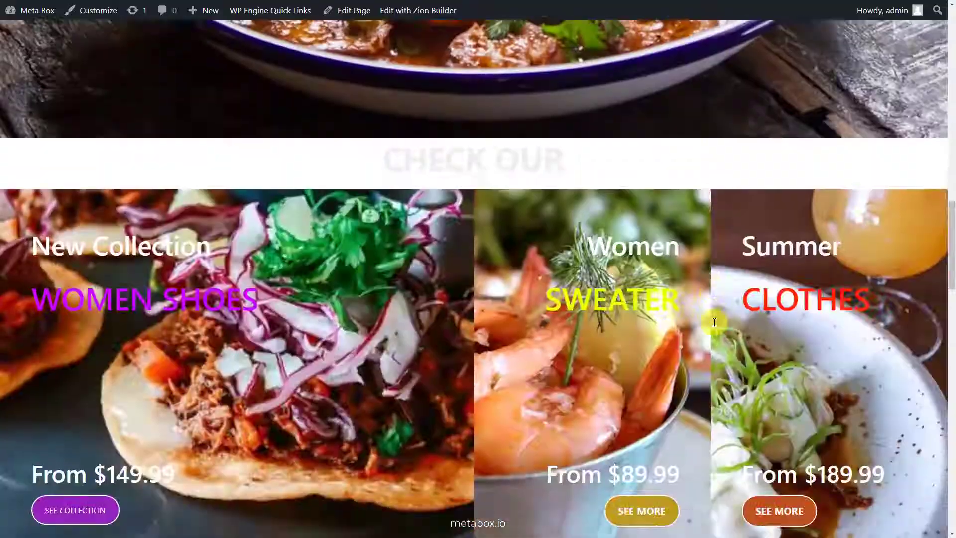
pyautogui.scroll(-10, 714, 322)
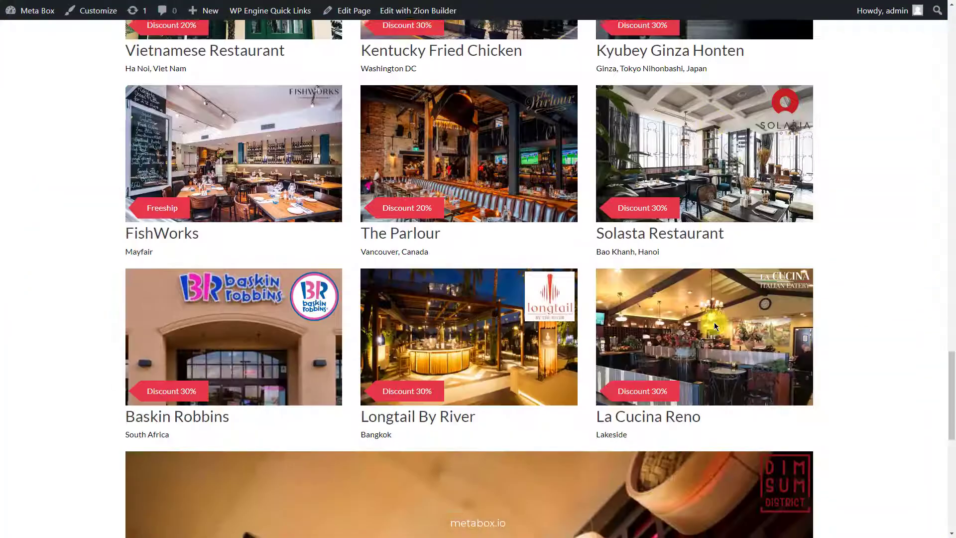
pyautogui.scroll(13, 714, 322)
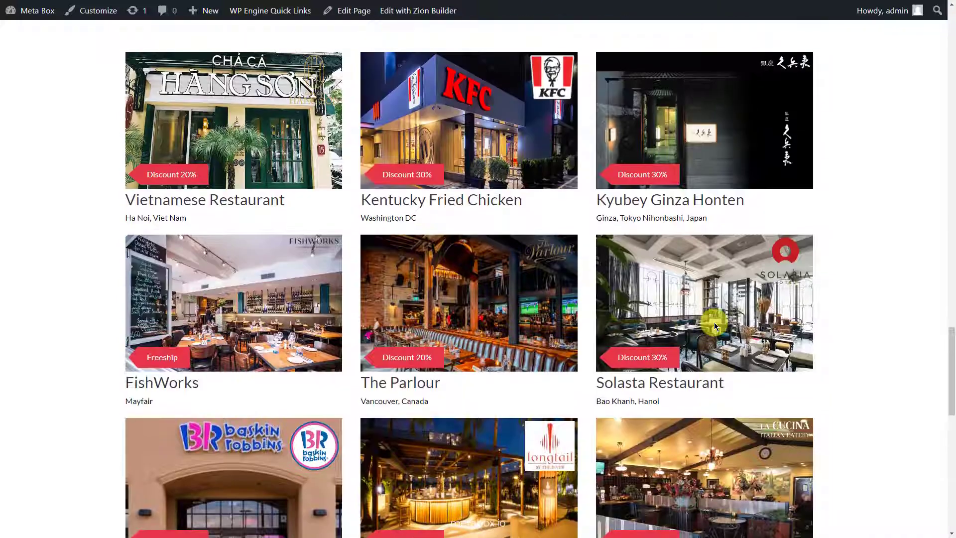